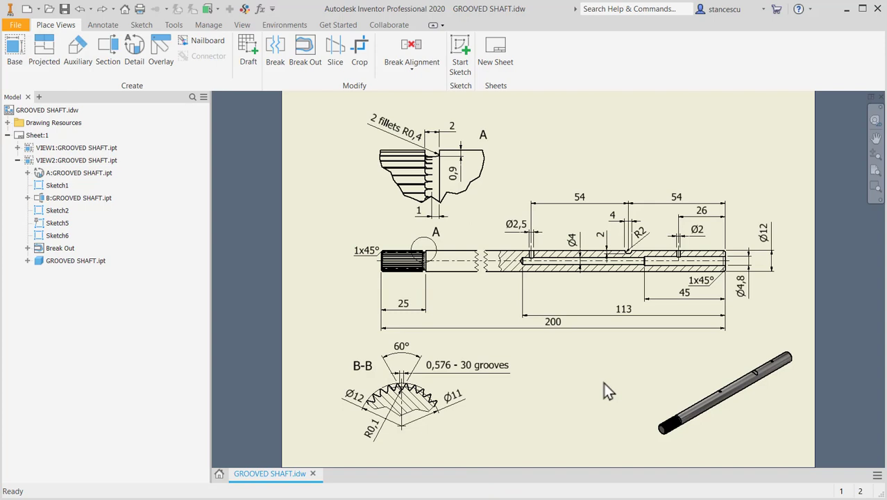
# Pan and zoom the GROOVED SHAFT drawing to study the shaft, section view B-B and detail A.
pyautogui.scroll(5, 752, 402)
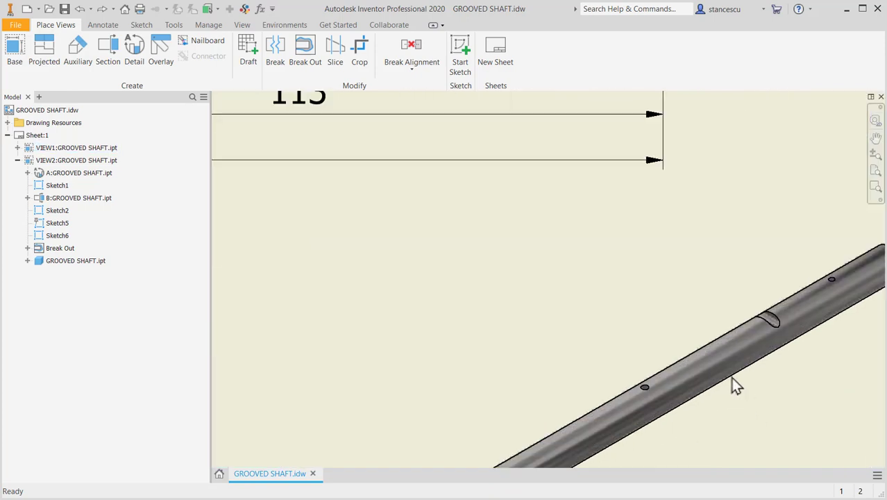
pyautogui.moveTo(735, 386); pyautogui.dragTo(644, 290, button='middle')
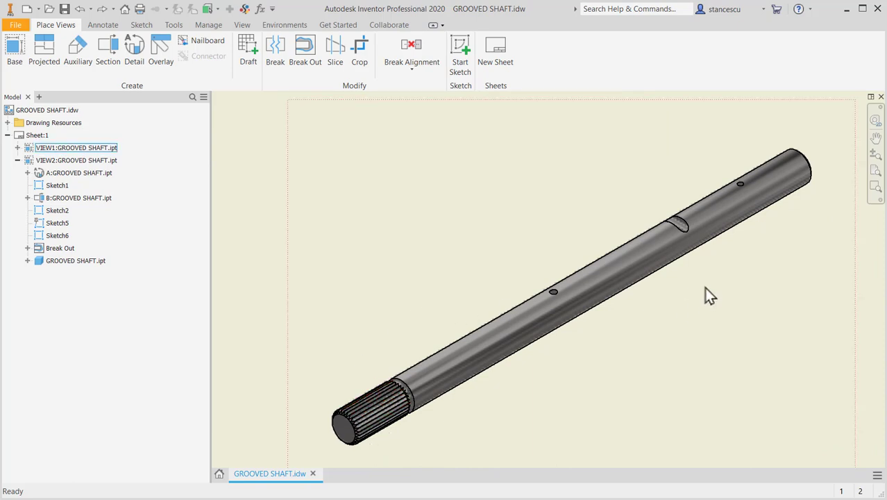
pyautogui.moveTo(701, 287); pyautogui.dragTo(759, 354, button='middle')
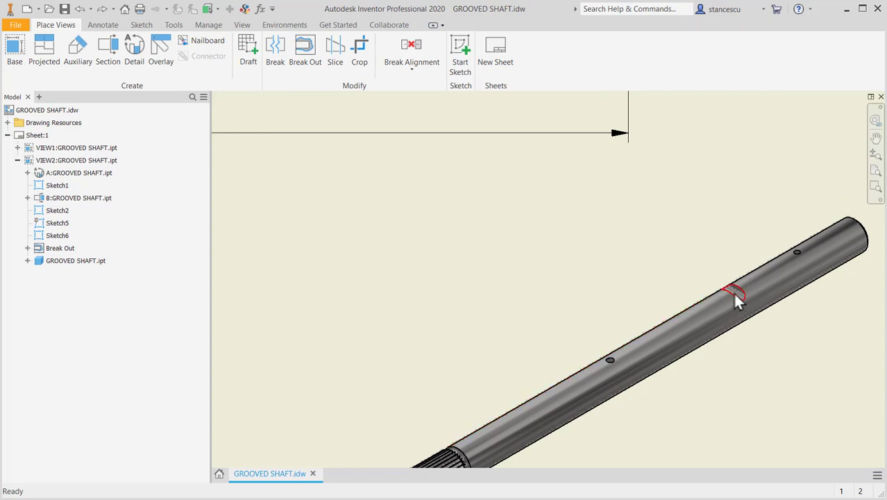
pyautogui.scroll(3, 736, 299)
pyautogui.scroll(3, 736, 299)
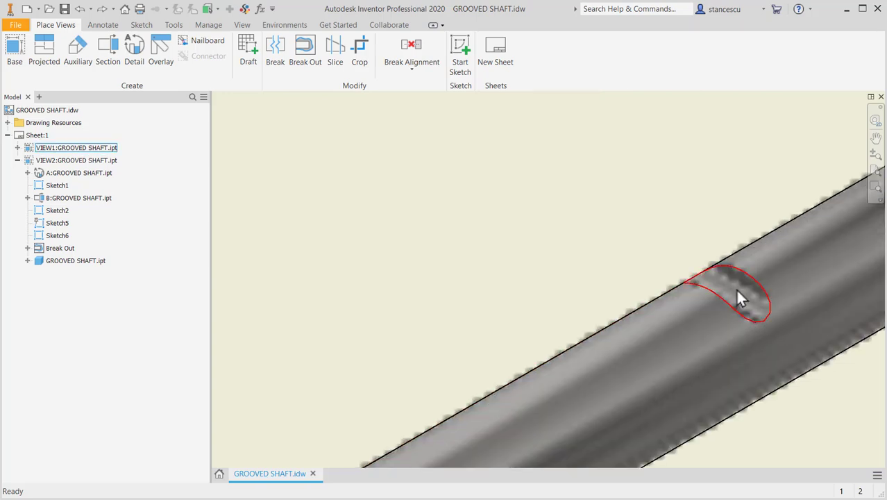
pyautogui.scroll(-2, 723, 303)
pyautogui.scroll(-2, 737, 308)
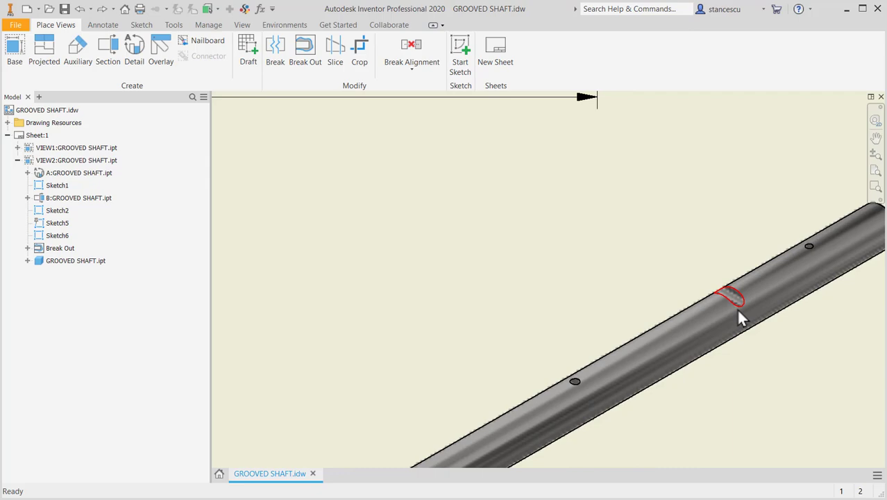
pyautogui.scroll(-2, 782, 324)
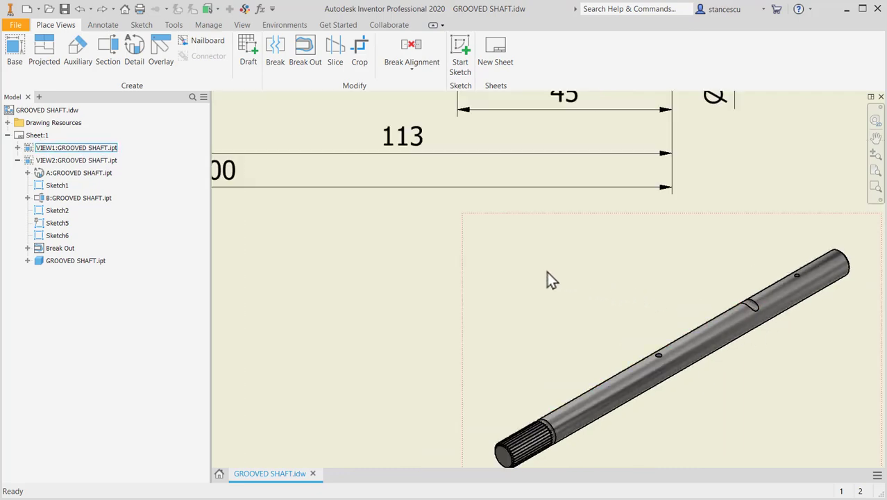
pyautogui.moveTo(546, 272); pyautogui.dragTo(606, 437, button='middle')
pyautogui.moveTo(604, 350); pyautogui.dragTo(645, 440, button='middle')
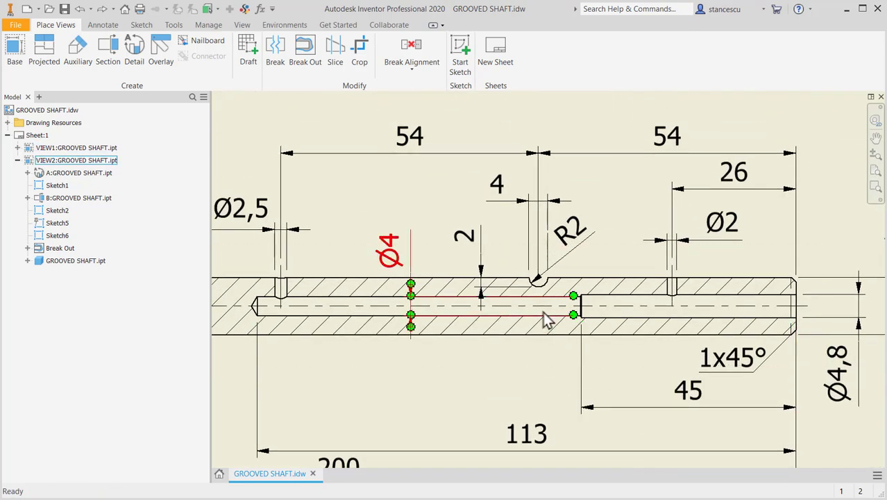
pyautogui.scroll(-2, 498, 378)
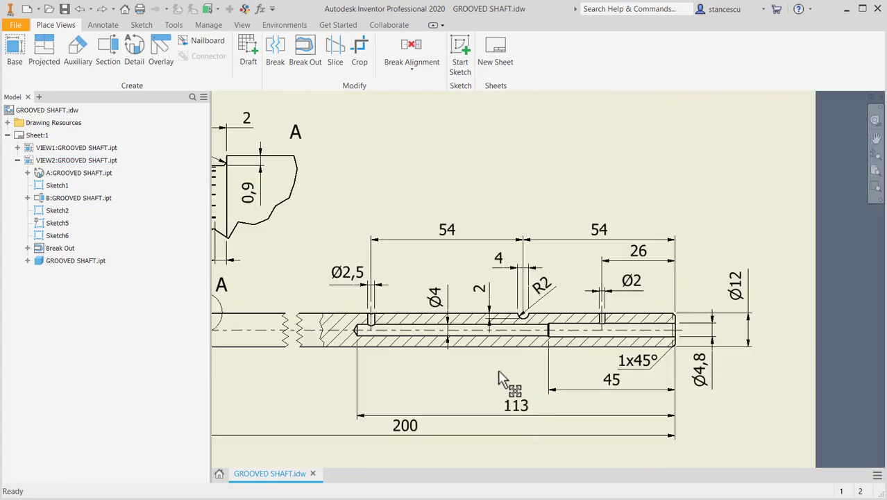
pyautogui.moveTo(455, 382); pyautogui.dragTo(576, 364, button='middle')
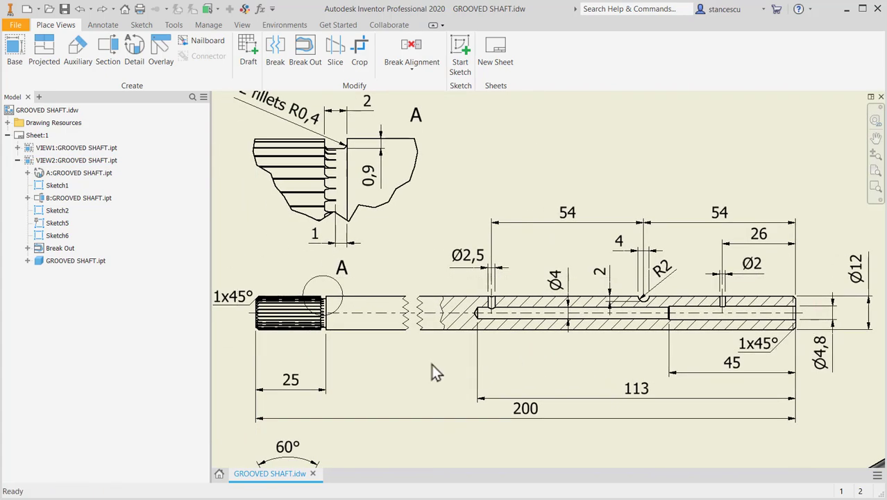
pyautogui.moveTo(431, 364)
pyautogui.mouseDown(button='middle')
pyautogui.moveTo(503, 258)
pyautogui.moveTo(509, 231)
pyautogui.mouseUp(button='middle')
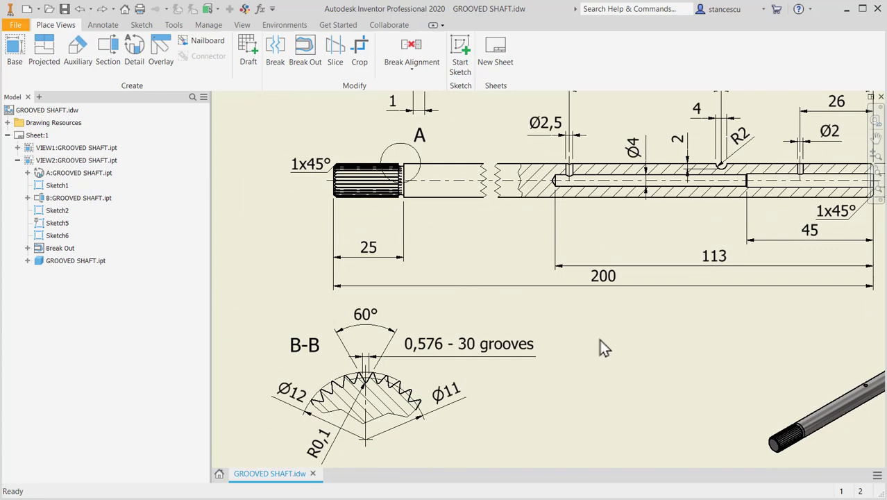
pyautogui.press('Home')
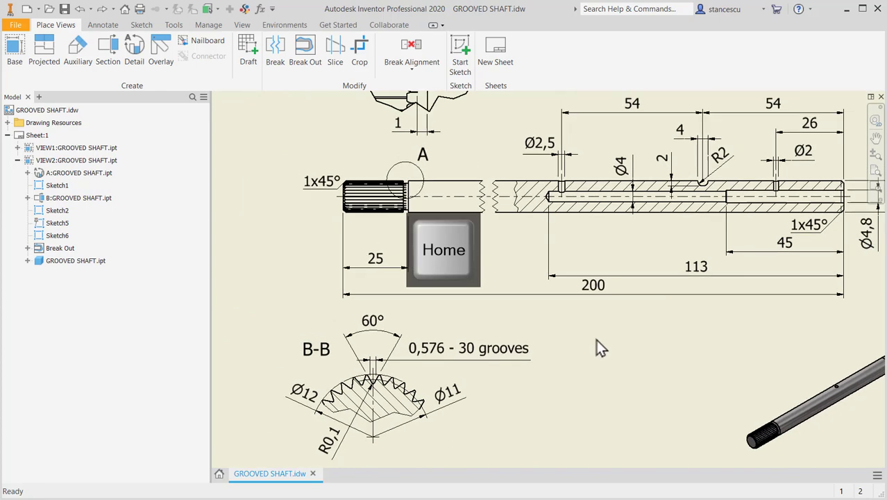
# Create a new Standard (mm) part and start a 2D sketch on the XY Plane.
pyautogui.click(26, 8)
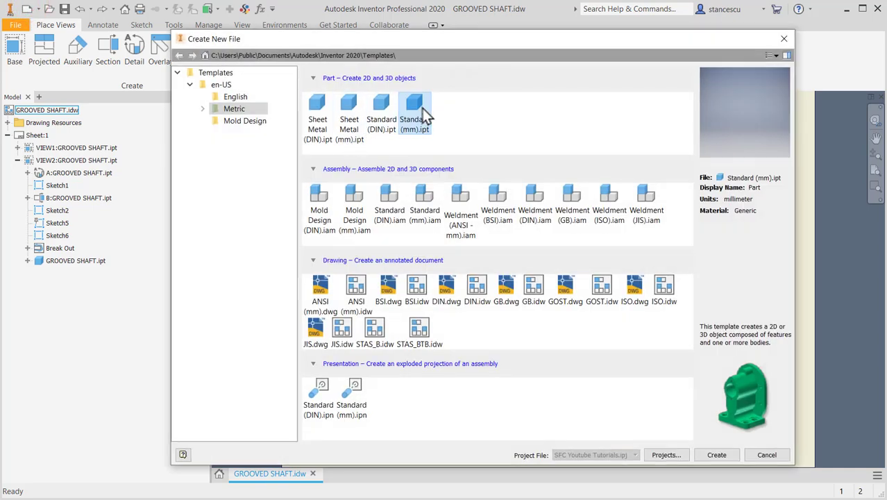
pyautogui.doubleClick(419, 111)
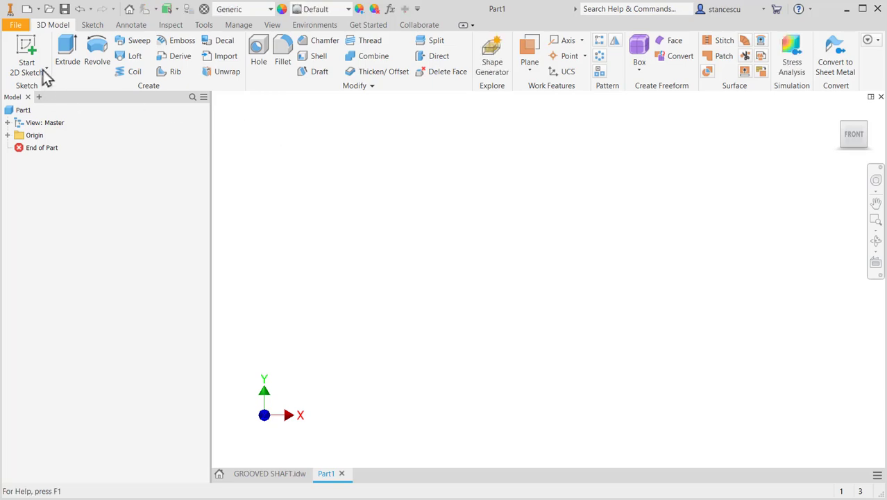
pyautogui.click(26, 47)
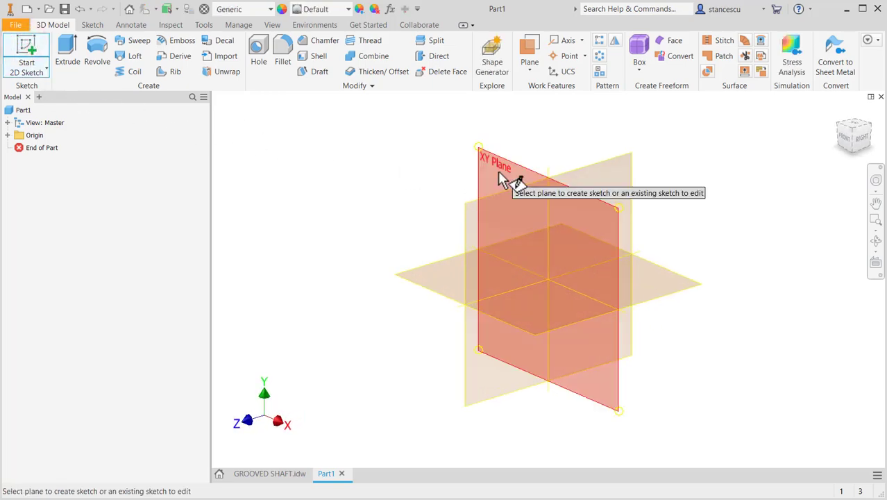
pyautogui.click(496, 171)
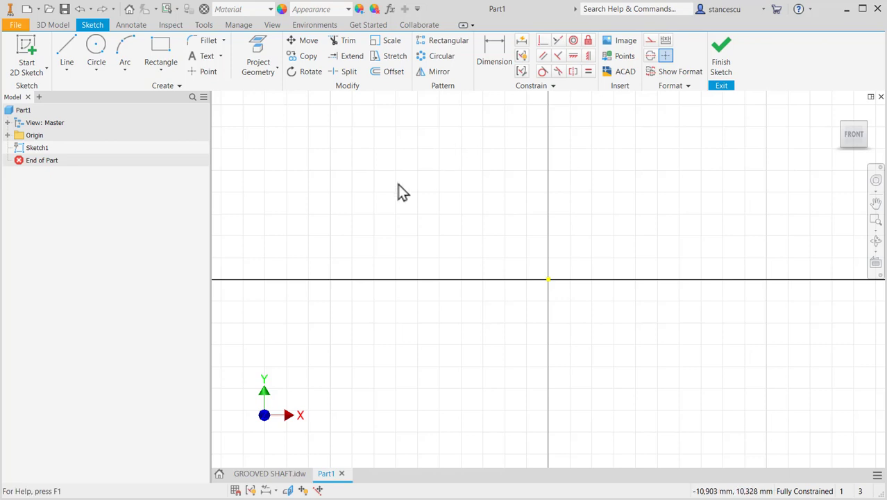
# Draw a rectangle from the origin with a 200 mm length.
pyautogui.click(170, 60)
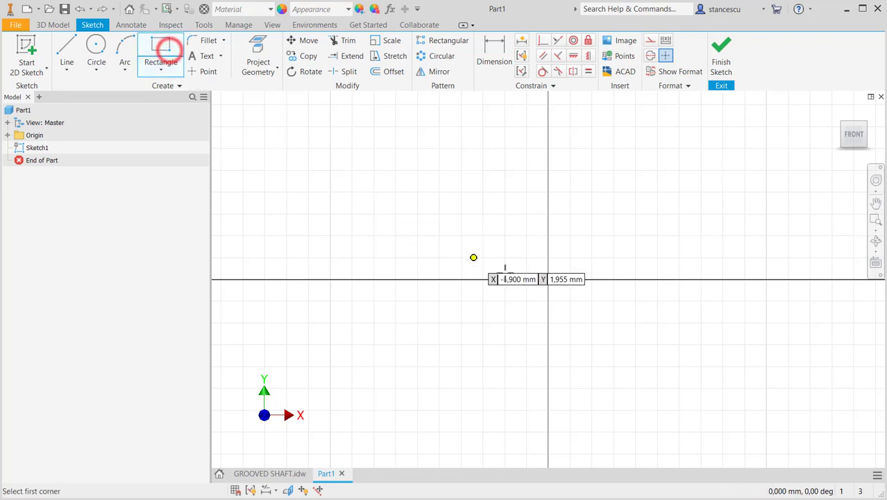
pyautogui.click(280, 474)
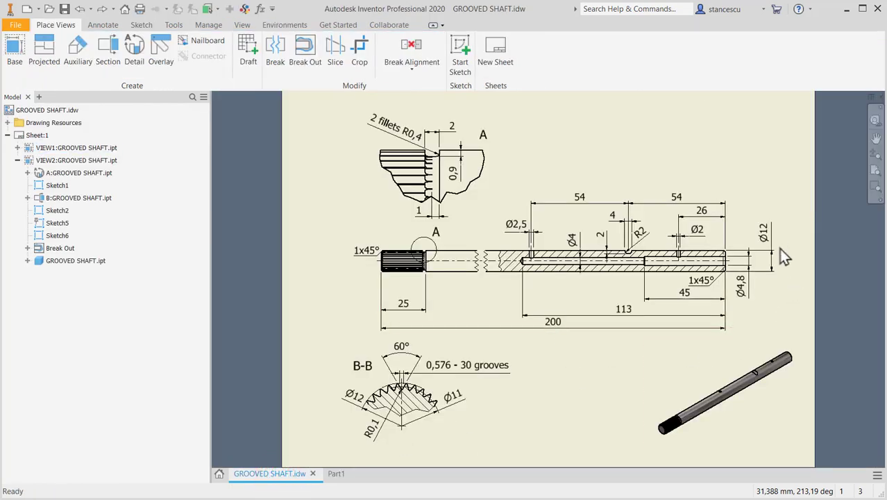
pyautogui.click(333, 473)
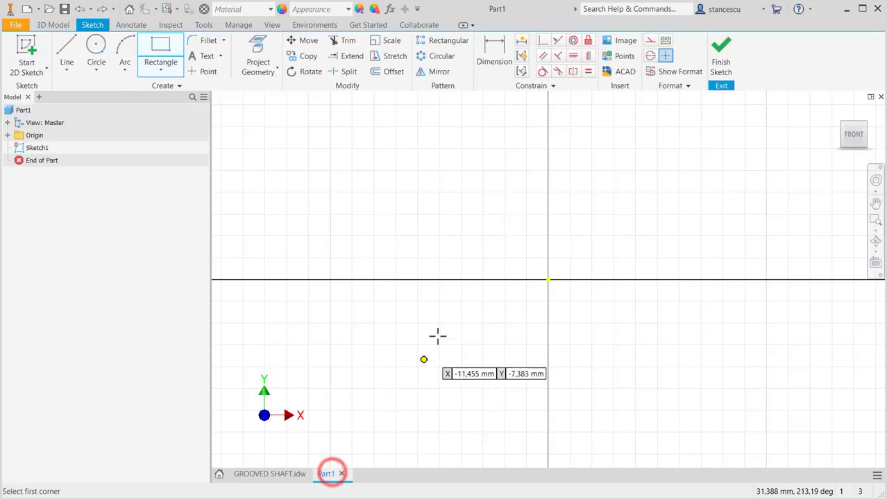
pyautogui.click(548, 279)
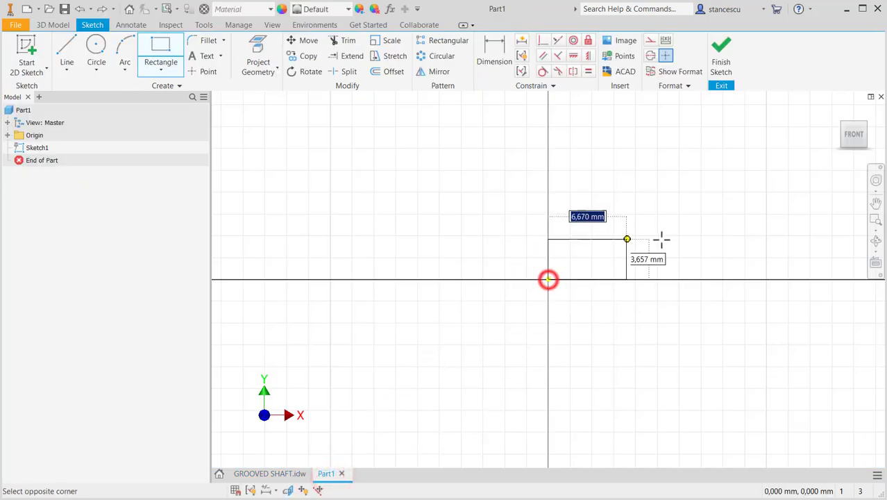
pyautogui.write('200')
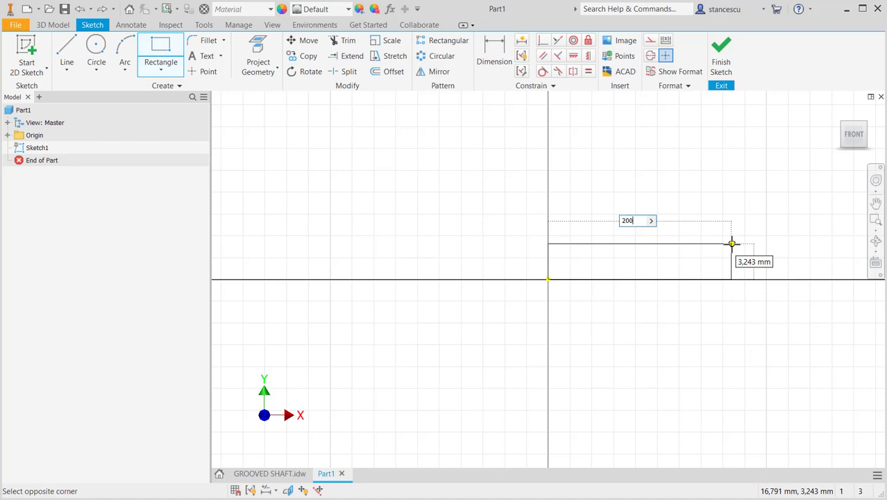
pyautogui.press('Return')
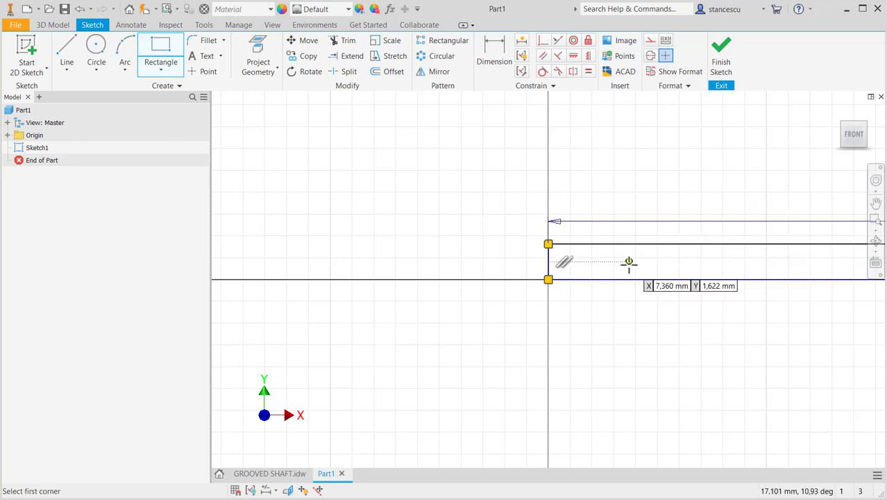
pyautogui.press('Home')
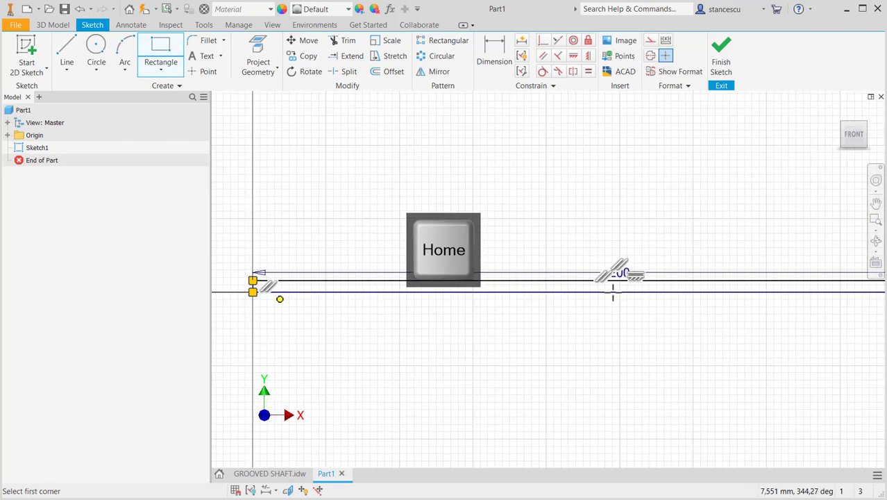
pyautogui.press('Escape')
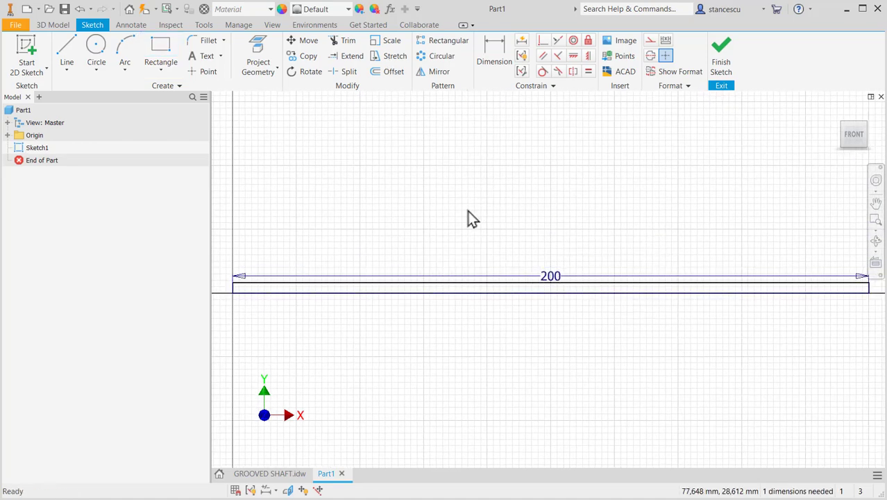
# Convert the rectangle's bottom edge into a centerline.
pyautogui.click(471, 292)
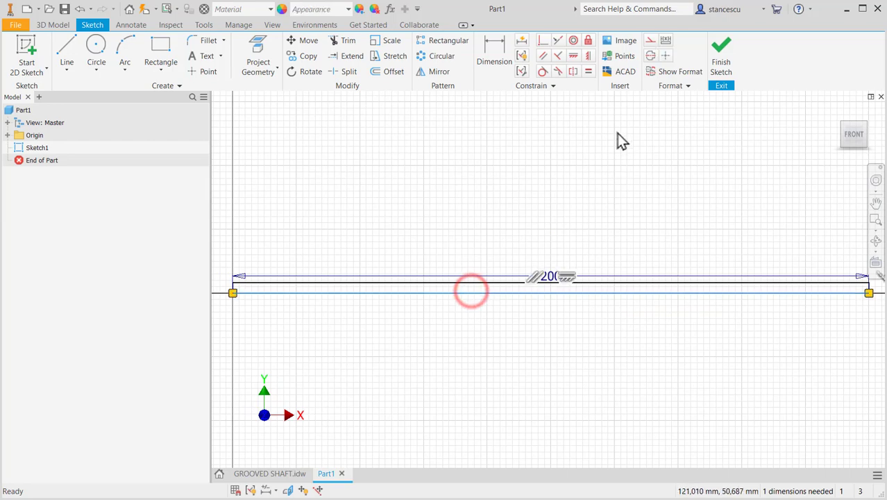
pyautogui.click(650, 55)
pyautogui.click(531, 184)
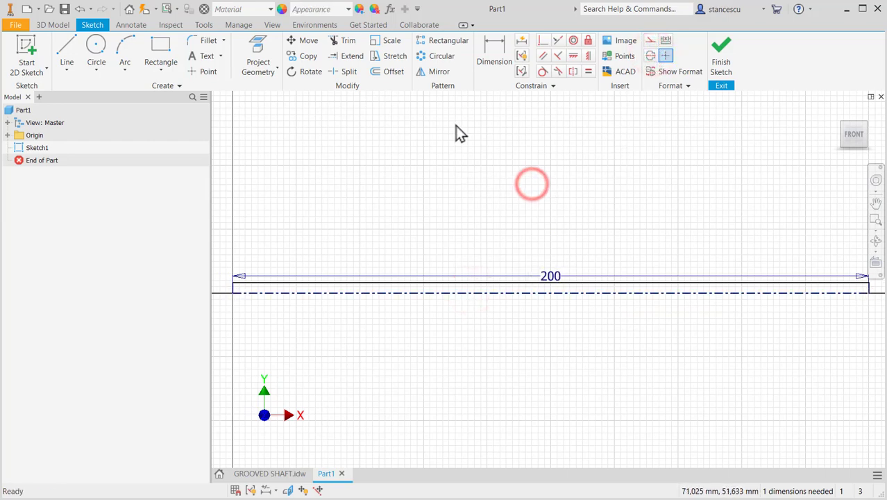
# Dimension the shaft diameter as Ø12 from the centerline to the top edge.
pyautogui.click(492, 52)
pyautogui.scroll(3, 500, 293)
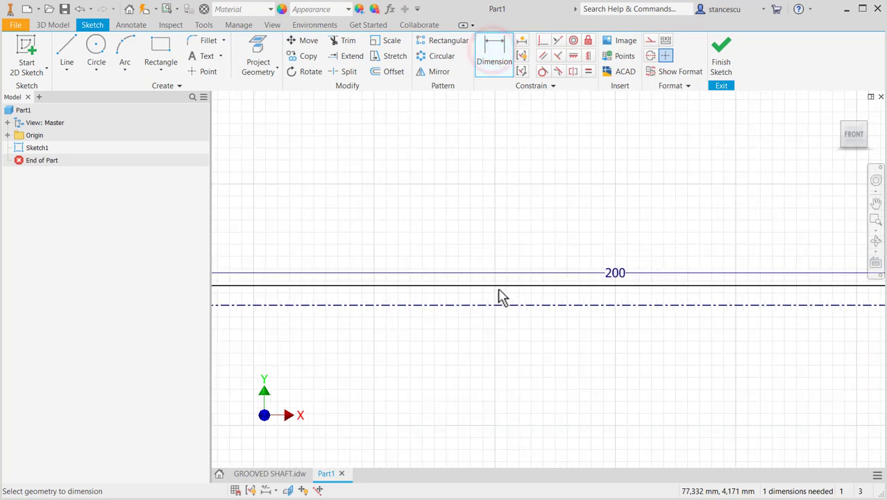
pyautogui.click(504, 305)
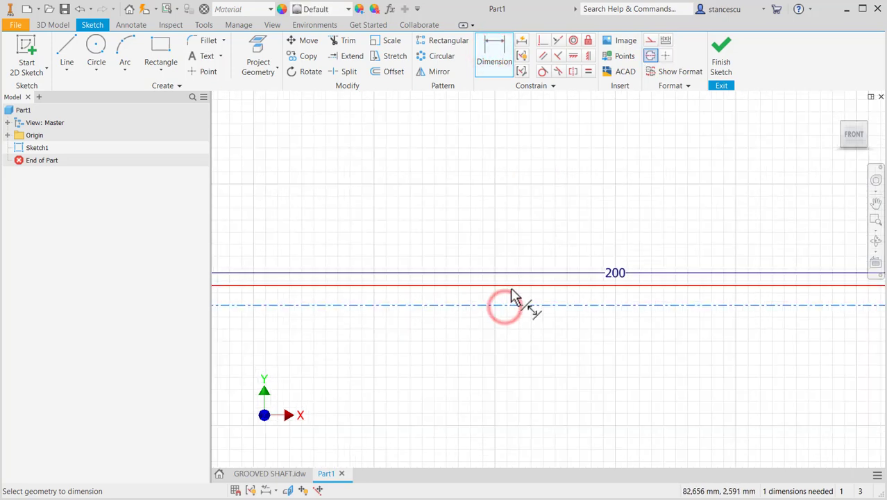
pyautogui.click(510, 286)
pyautogui.click(530, 225)
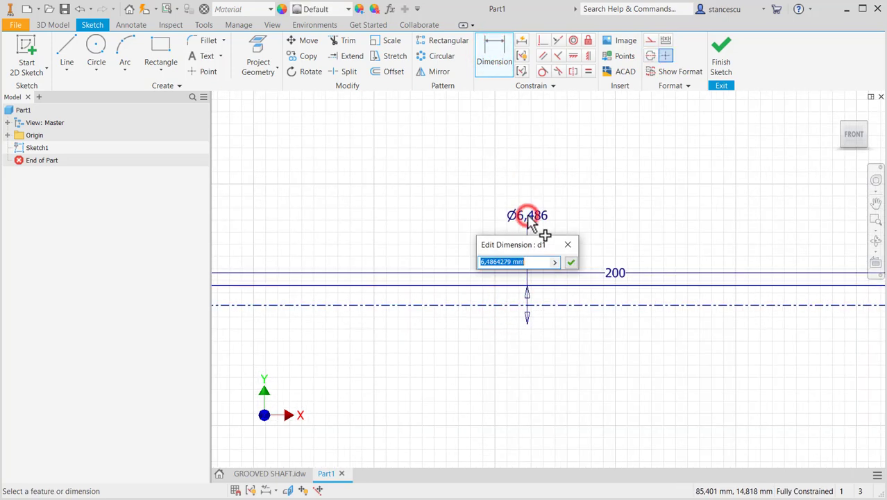
pyautogui.write('12')
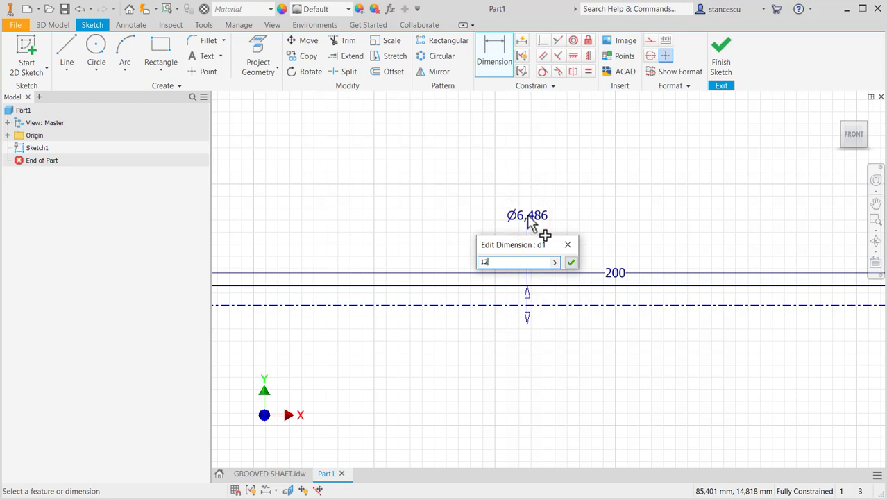
pyautogui.press('Return')
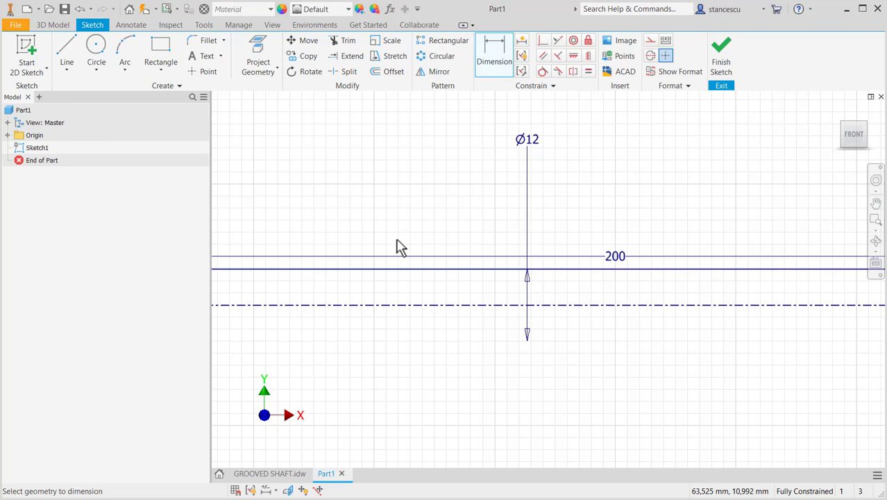
pyautogui.moveTo(396, 246); pyautogui.dragTo(690, 251, button='middle')
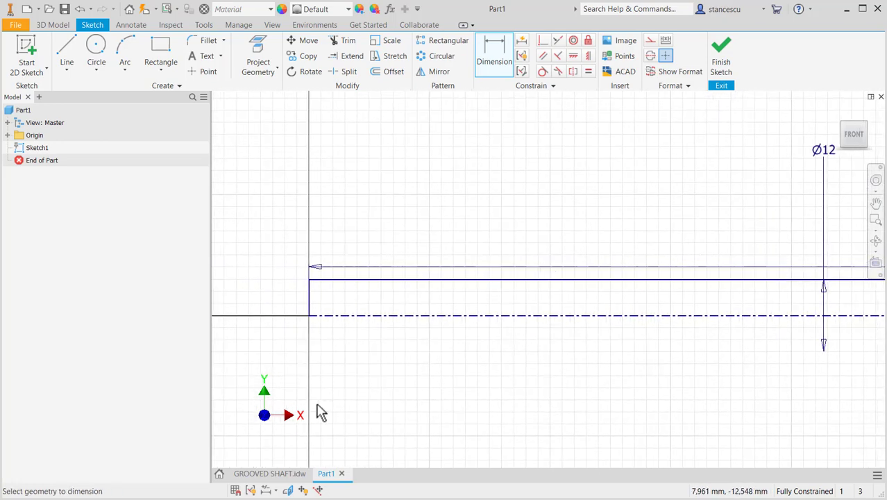
pyautogui.click(278, 473)
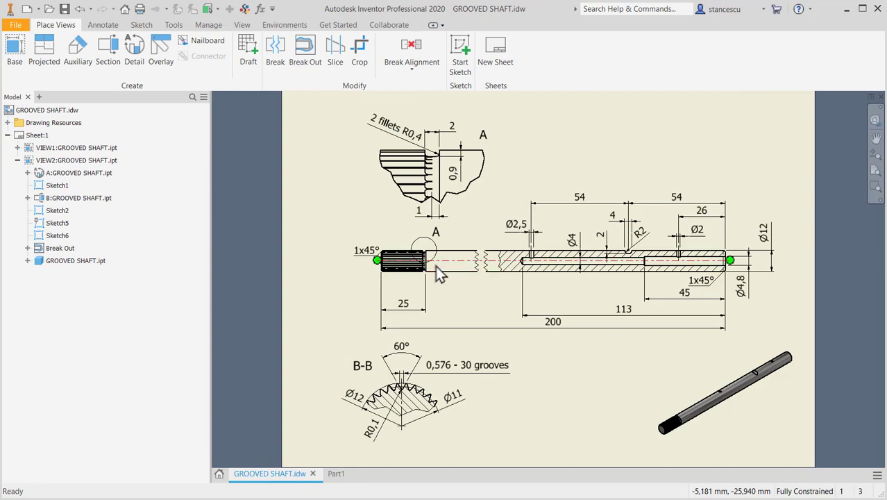
pyautogui.scroll(3, 435, 265)
pyautogui.moveTo(424, 360)
pyautogui.mouseDown(button='middle')
pyautogui.moveTo(439, 322)
pyautogui.moveTo(441, 255)
pyautogui.mouseUp(button='middle')
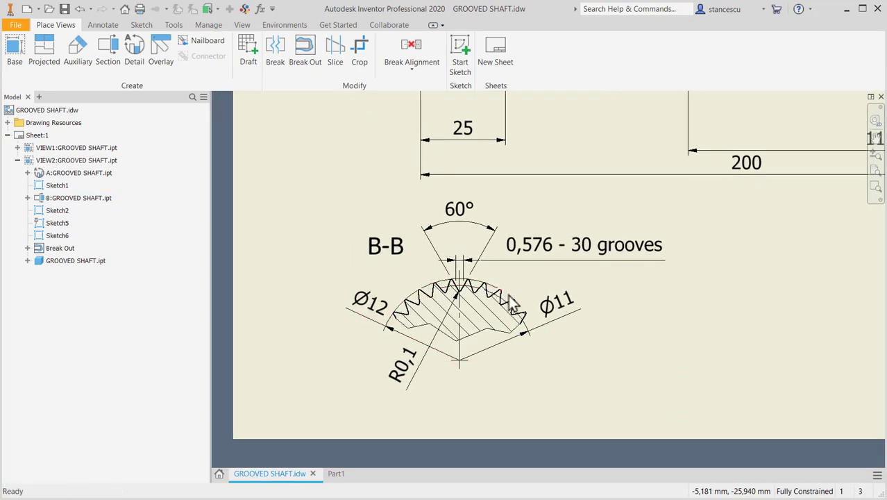
pyautogui.moveTo(502, 187); pyautogui.dragTo(490, 318, button='middle')
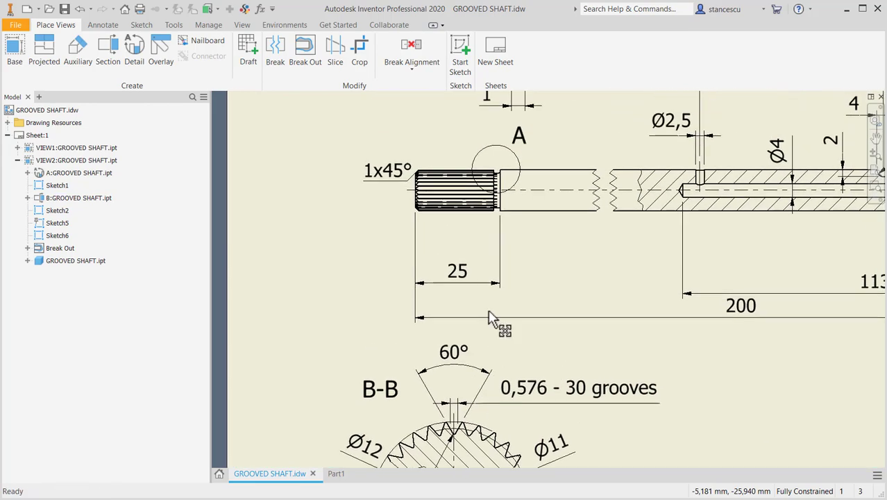
pyautogui.scroll(2, 469, 194)
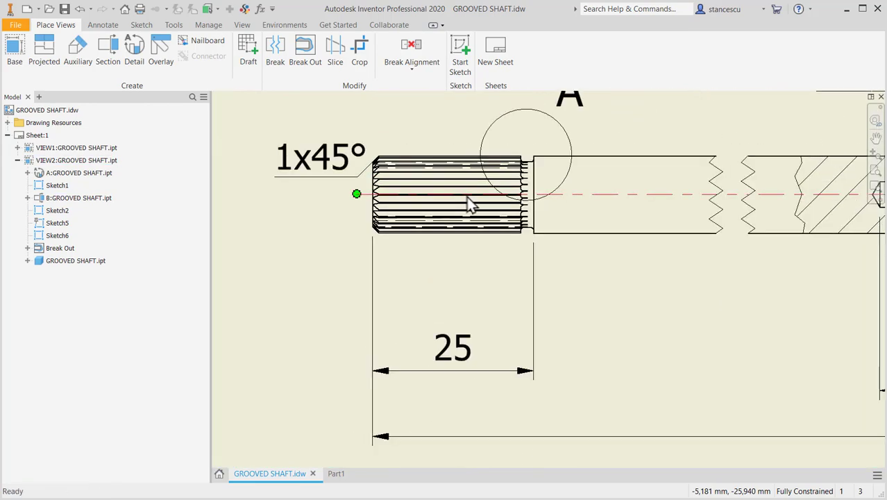
pyautogui.scroll(2, 489, 233)
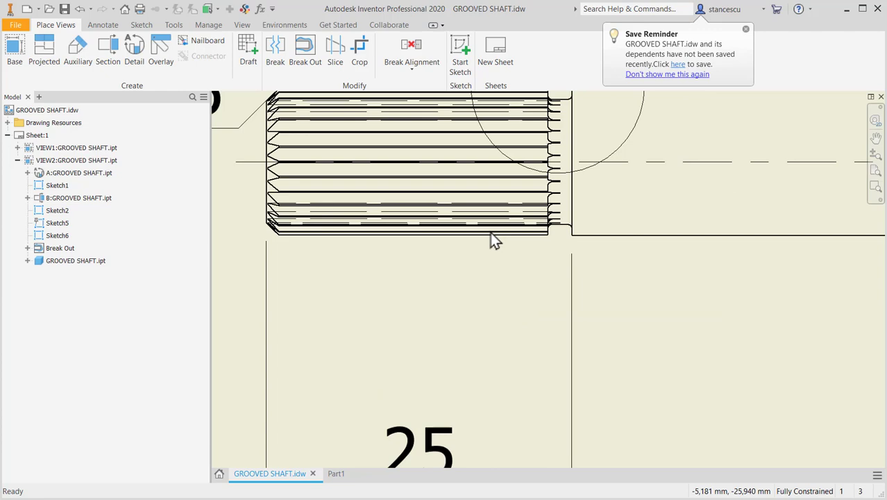
pyautogui.moveTo(490, 232); pyautogui.dragTo(518, 406, button='middle')
pyautogui.moveTo(537, 254); pyautogui.dragTo(531, 323, button='middle')
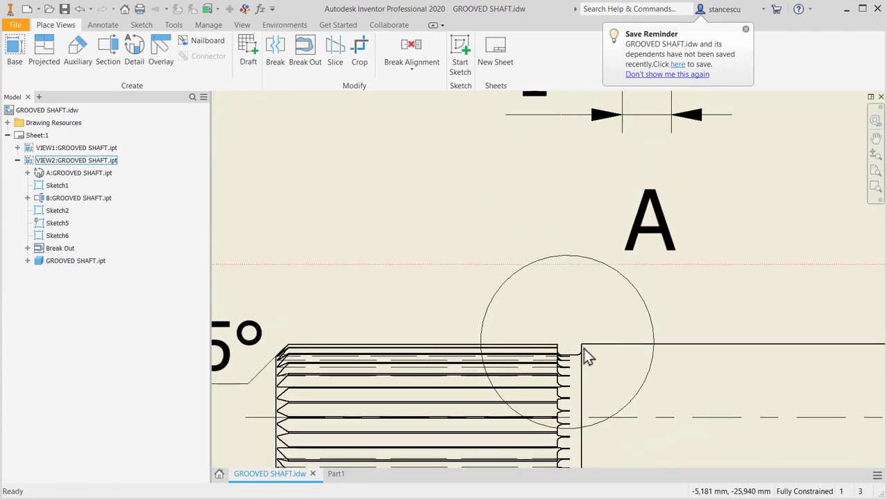
pyautogui.moveTo(559, 273)
pyautogui.mouseDown(button='middle')
pyautogui.moveTo(549, 263)
pyautogui.moveTo(557, 418)
pyautogui.mouseUp(button='middle')
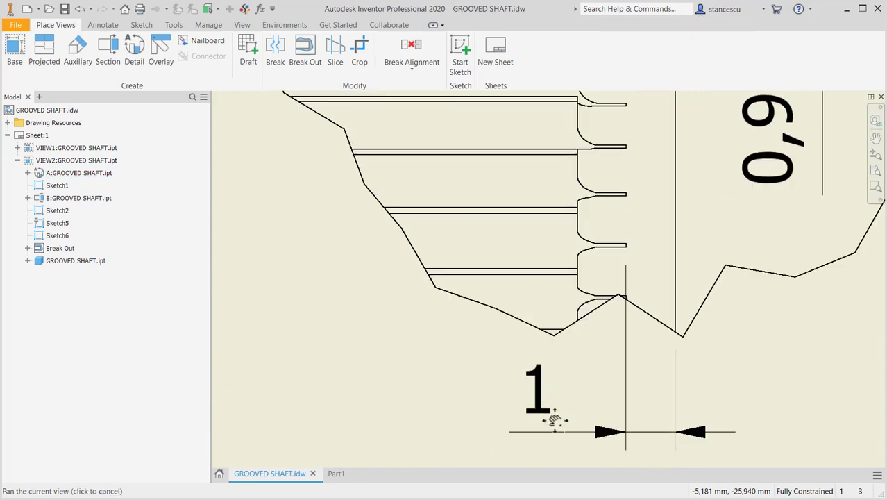
pyautogui.scroll(2, 597, 234)
pyautogui.moveTo(597, 235)
pyautogui.mouseDown(button='middle')
pyautogui.moveTo(586, 392)
pyautogui.moveTo(517, 479)
pyautogui.mouseUp(button='middle')
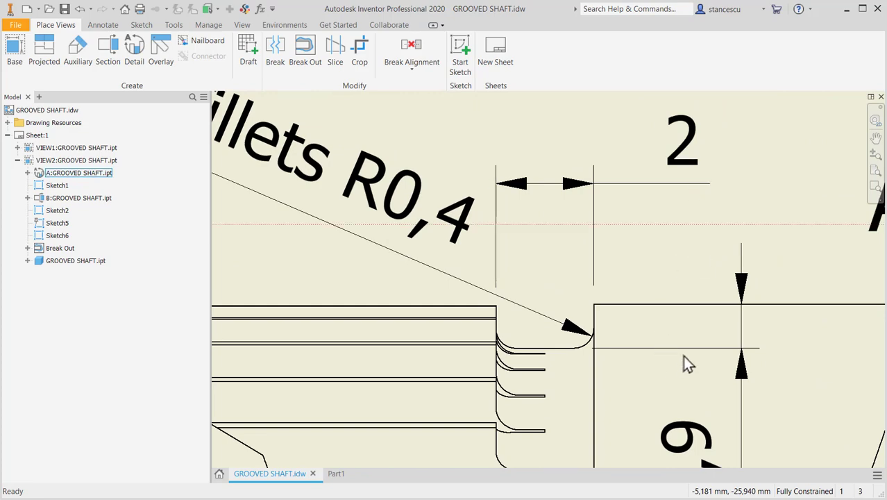
pyautogui.scroll(3, 639, 382)
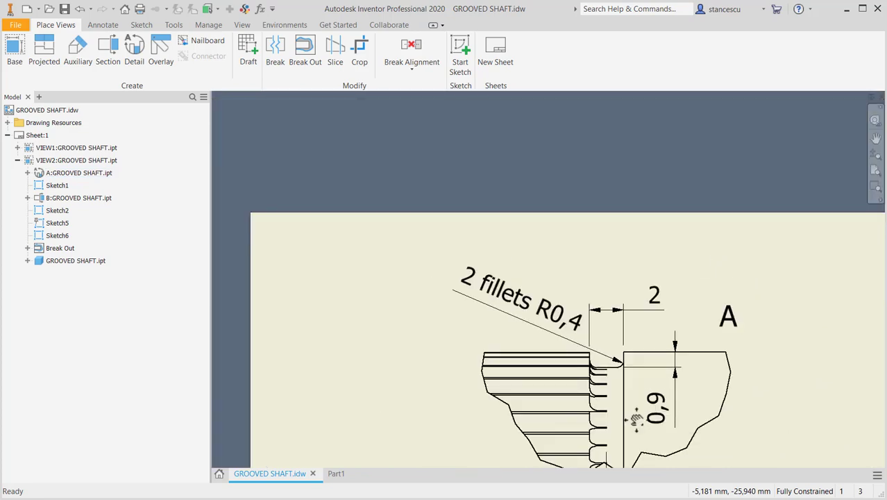
pyautogui.scroll(-1, 632, 419)
pyautogui.moveTo(633, 420)
pyautogui.mouseDown(button='middle')
pyautogui.moveTo(686, 184)
pyautogui.moveTo(686, 59)
pyautogui.mouseUp(button='middle')
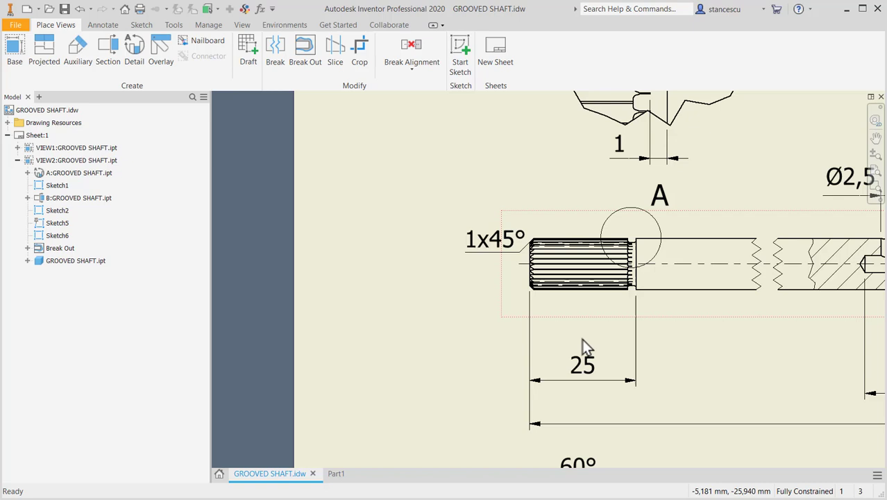
pyautogui.click(576, 378)
pyautogui.press('Escape')
# In the Part1 sketch, draw a small groove rectangle on the shaft's top edge.
pyautogui.click(335, 474)
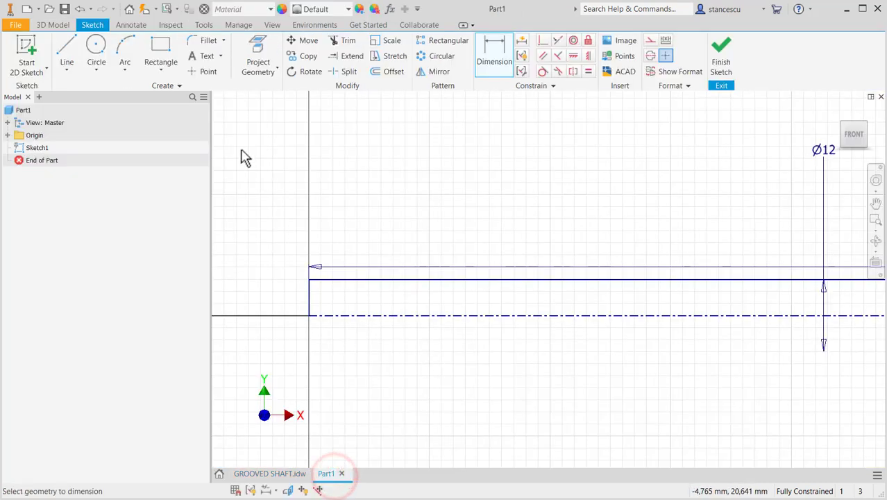
pyautogui.click(159, 47)
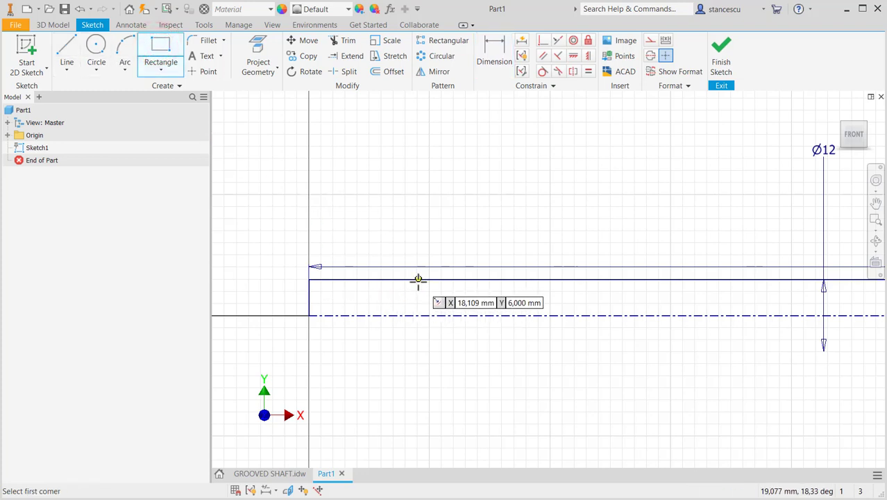
pyautogui.click(417, 283)
pyautogui.click(432, 286)
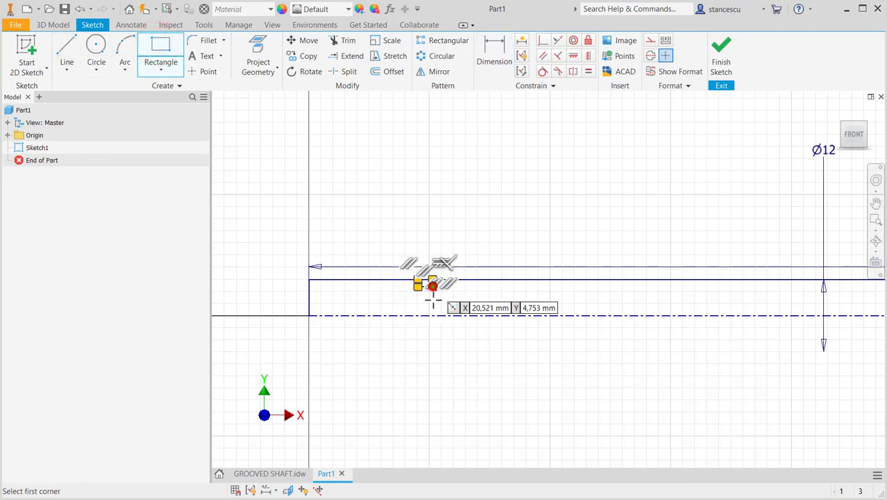
pyautogui.scroll(2, 434, 292)
pyautogui.scroll(2, 435, 314)
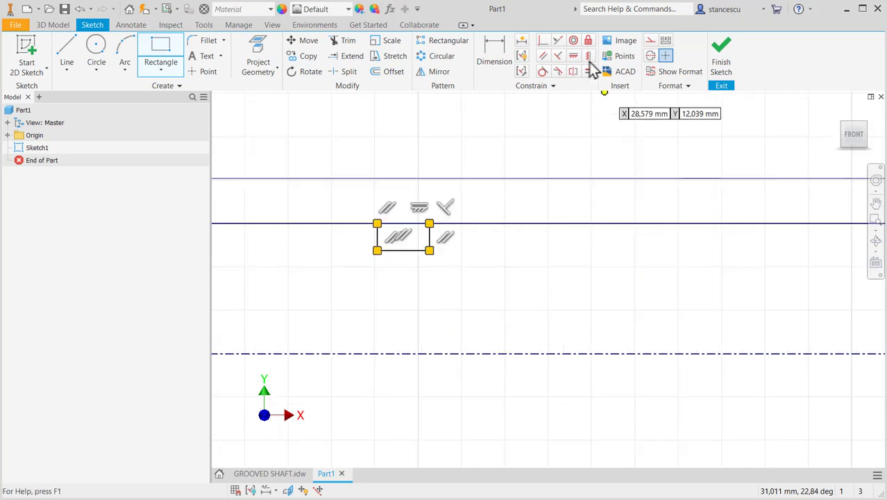
# Try making the groove rectangle's top edge collinear with the shaft's top line.
pyautogui.click(557, 40)
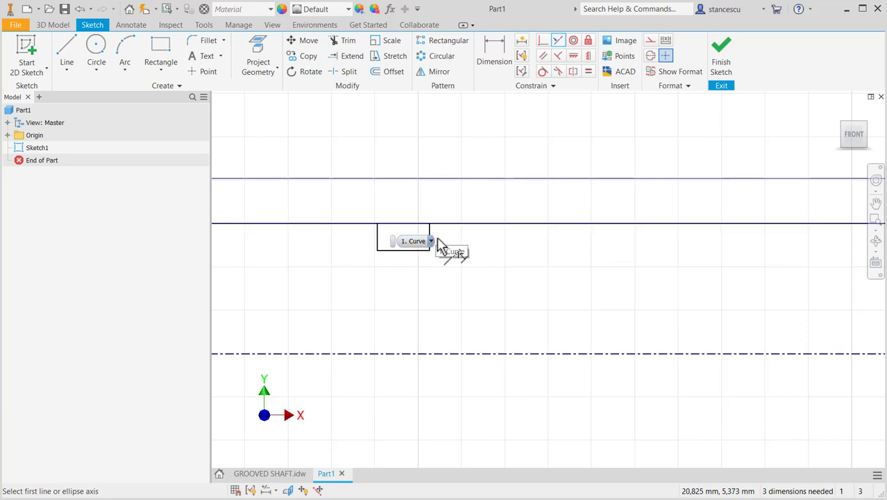
pyautogui.click(431, 241)
pyautogui.click(419, 265)
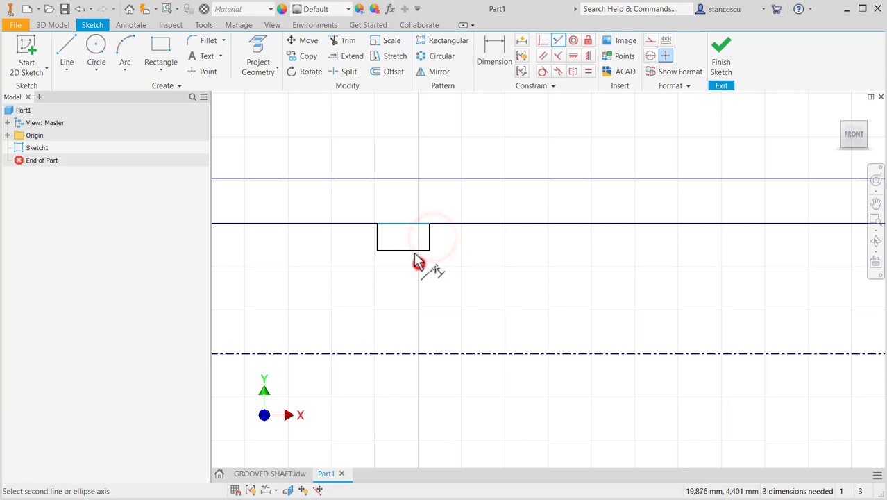
pyautogui.click(457, 224)
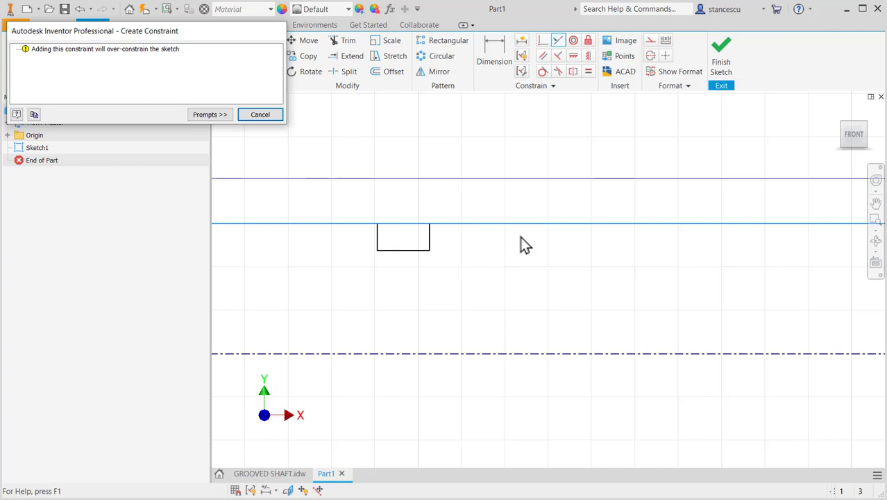
# Cancel the over-constrain warning and position the groove 25 from the shaft's left end.
pyautogui.click(262, 114)
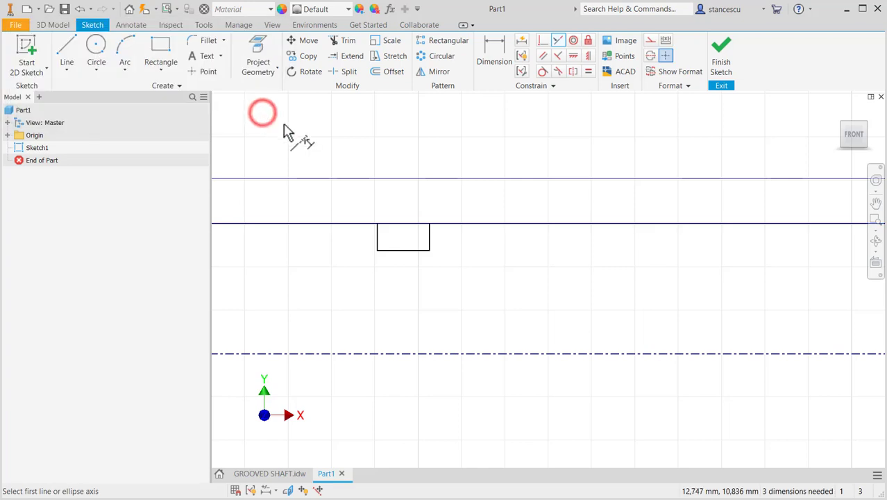
pyautogui.scroll(-2, 496, 160)
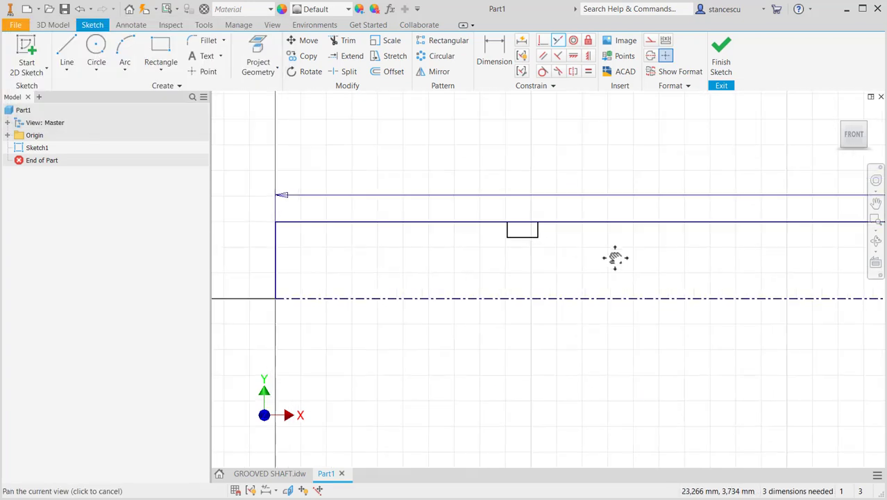
pyautogui.moveTo(573, 236); pyautogui.dragTo(620, 242)
pyautogui.click(493, 56)
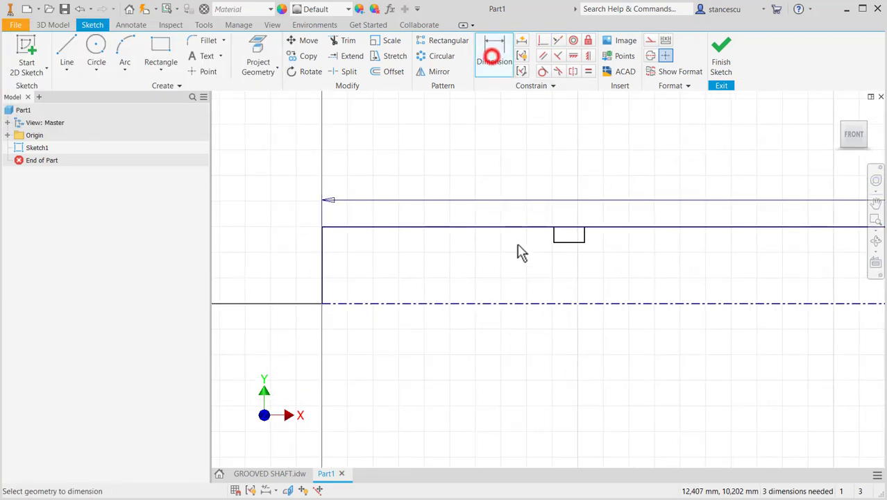
pyautogui.click(583, 234)
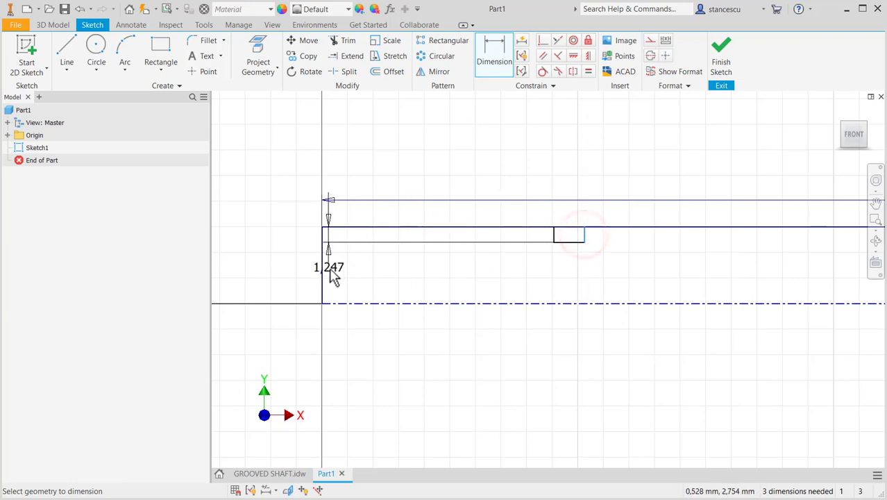
pyautogui.click(322, 265)
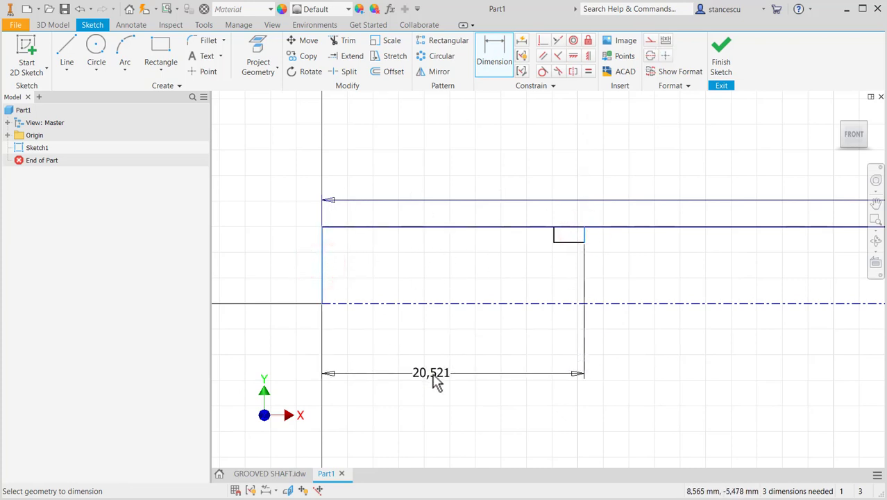
pyautogui.click(433, 381)
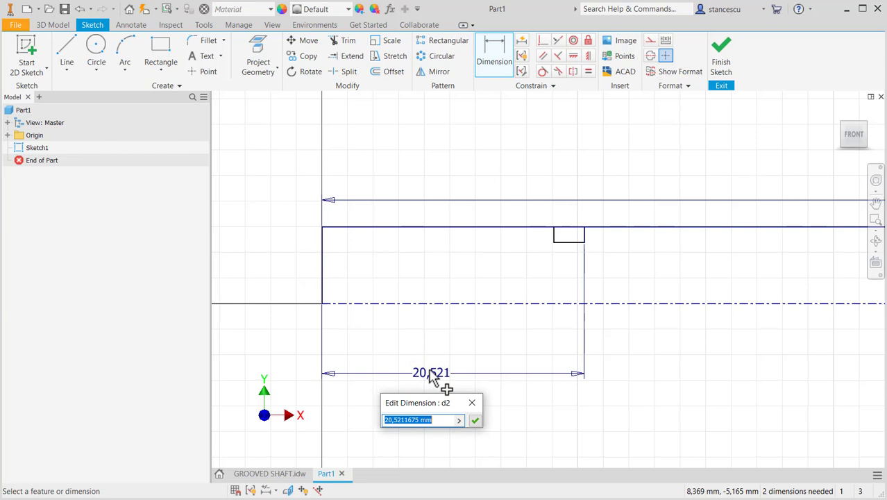
pyautogui.write('25')
pyautogui.press('Return')
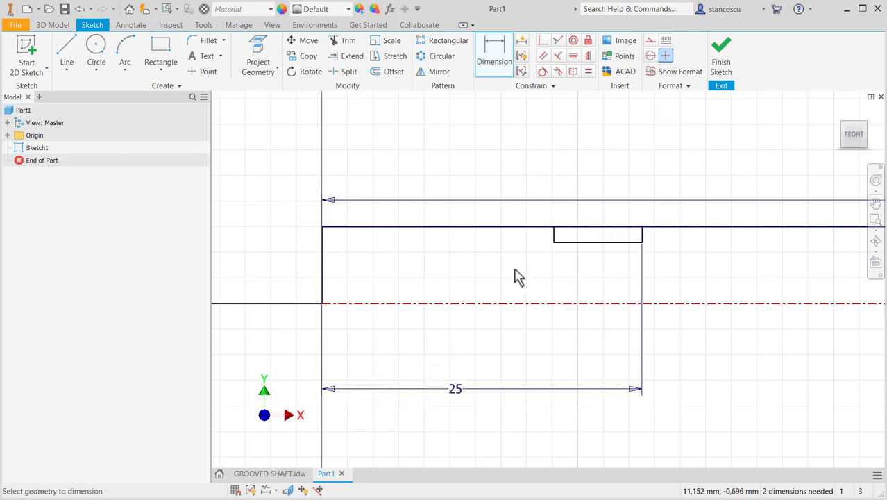
# Dimension the groove 2 wide and 0.9 deep, fully constraining the sketch.
pyautogui.click(586, 242)
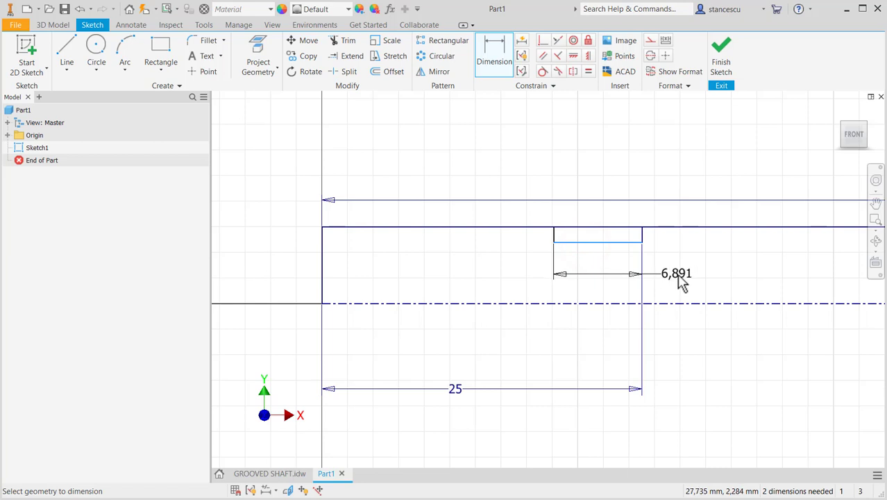
pyautogui.click(678, 278)
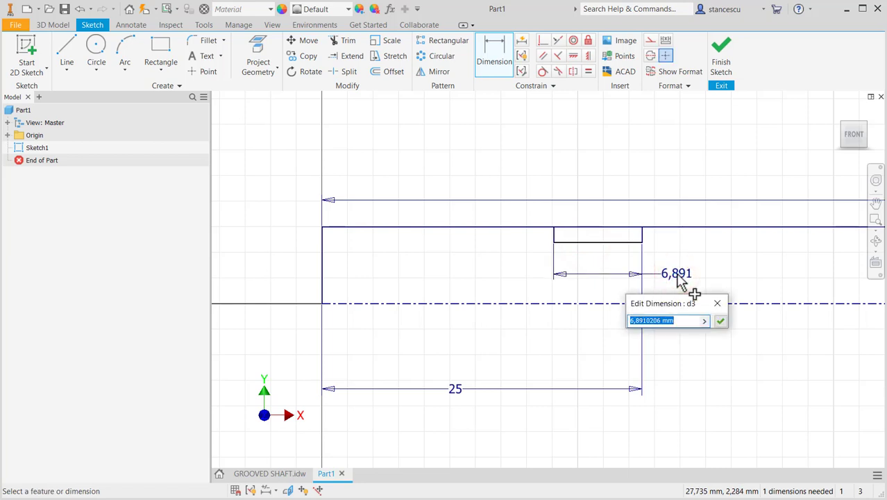
pyautogui.press('Return')
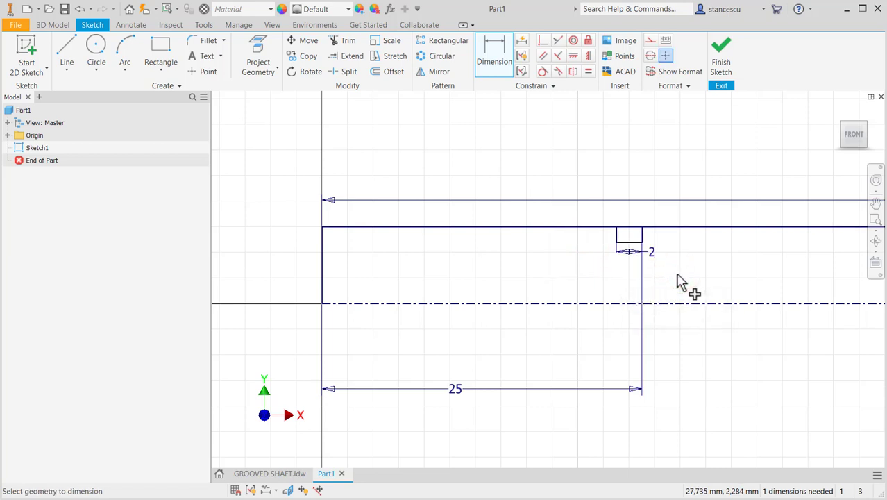
pyautogui.click(623, 243)
pyautogui.click(590, 226)
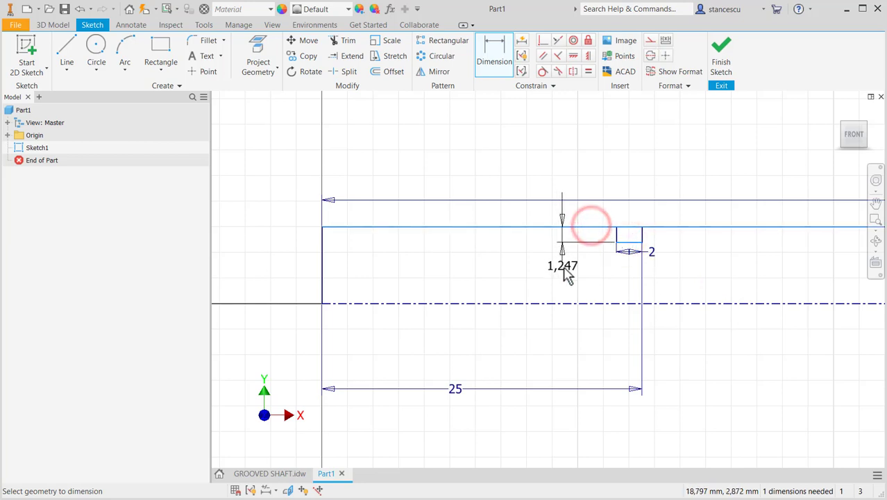
pyautogui.click(565, 272)
pyautogui.write('0.9')
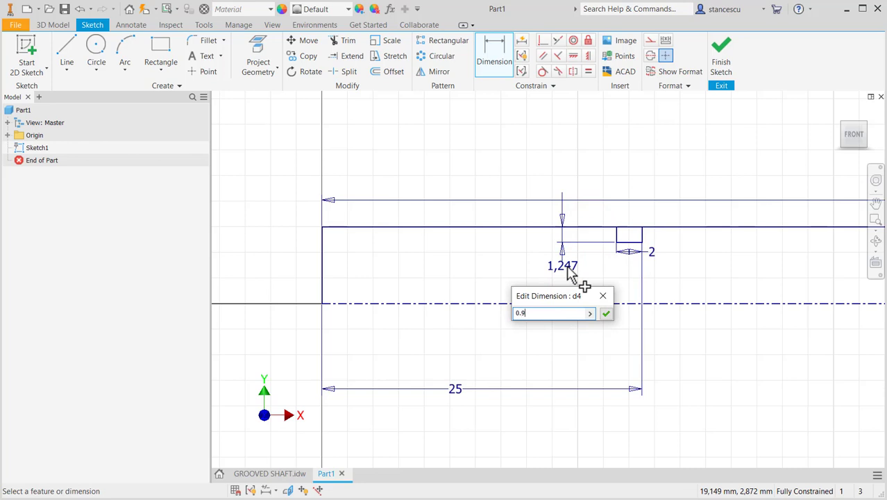
pyautogui.press('Return')
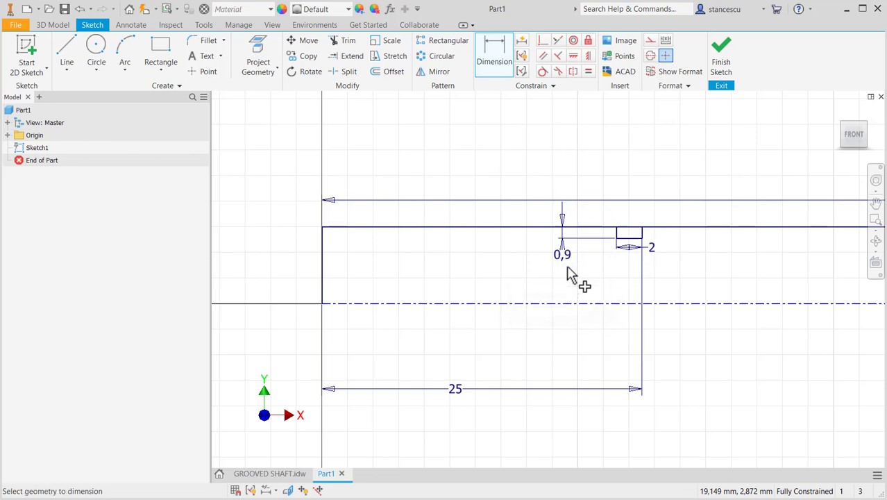
pyautogui.scroll(-3, 633, 227)
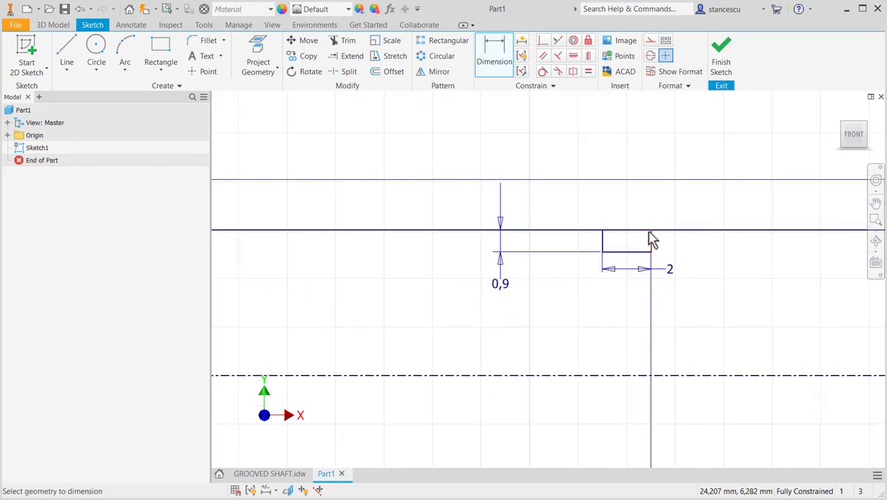
# Split the shaft's top line at both upper corners of the groove.
pyautogui.click(345, 72)
pyautogui.click(602, 231)
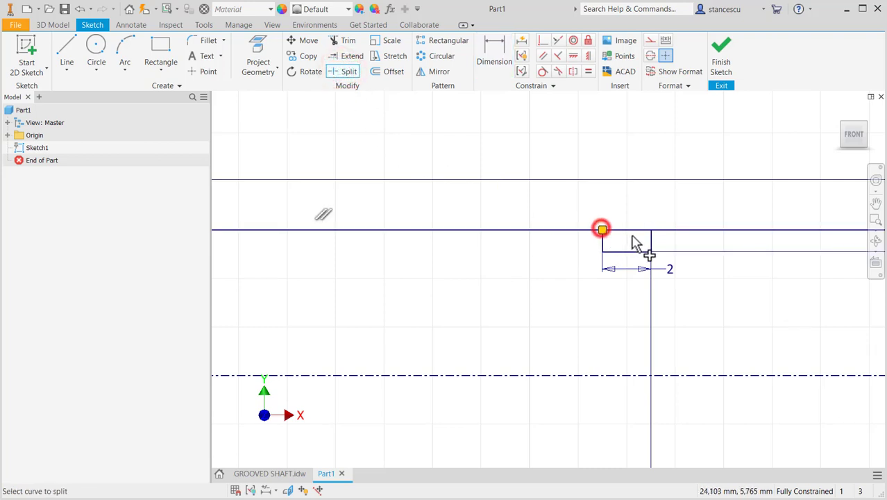
pyautogui.click(651, 231)
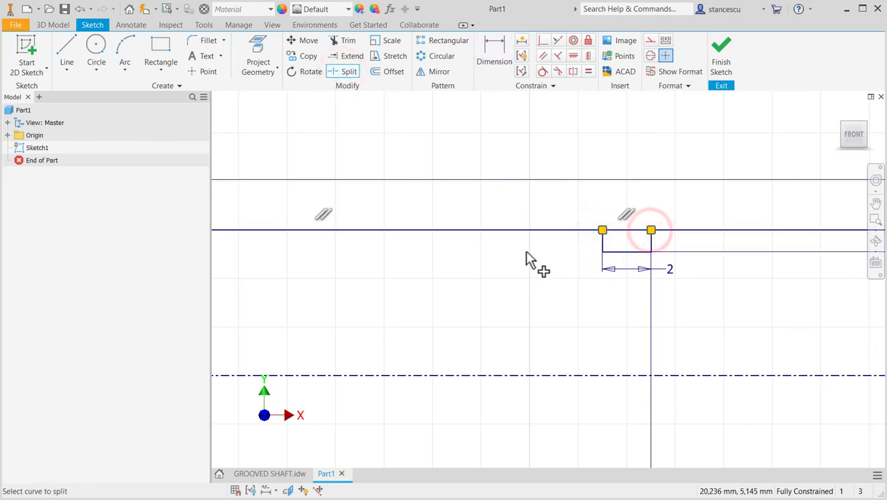
pyautogui.press('Escape')
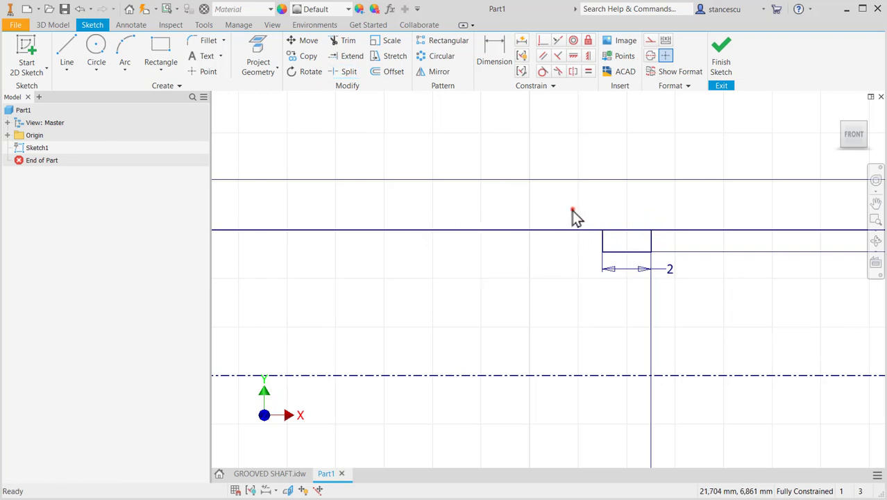
# Make the top-line segment spanning the groove construction geometry.
pyautogui.moveTo(571, 211); pyautogui.dragTo(670, 244)
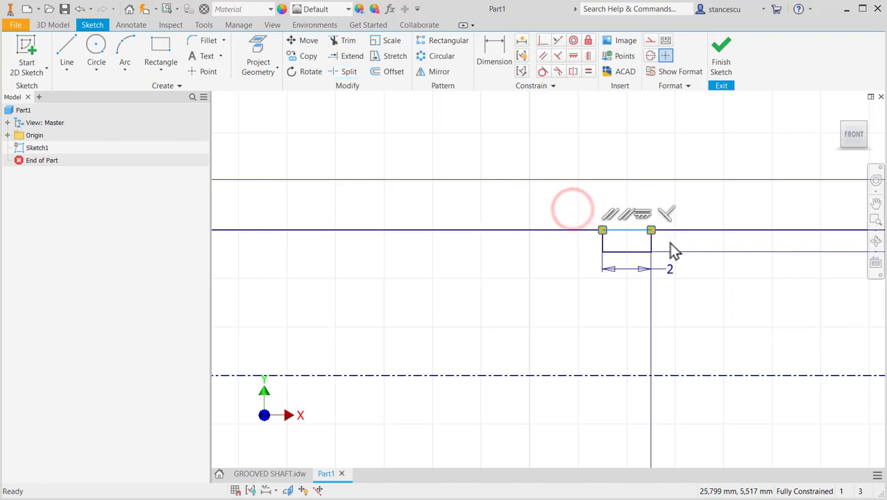
pyautogui.click(649, 41)
pyautogui.click(569, 133)
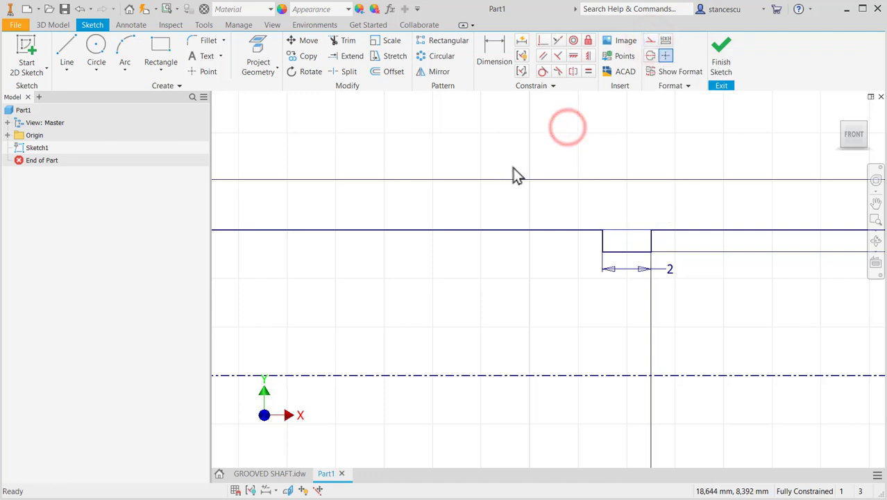
pyautogui.scroll(-2, 565, 211)
pyautogui.scroll(-4, 556, 207)
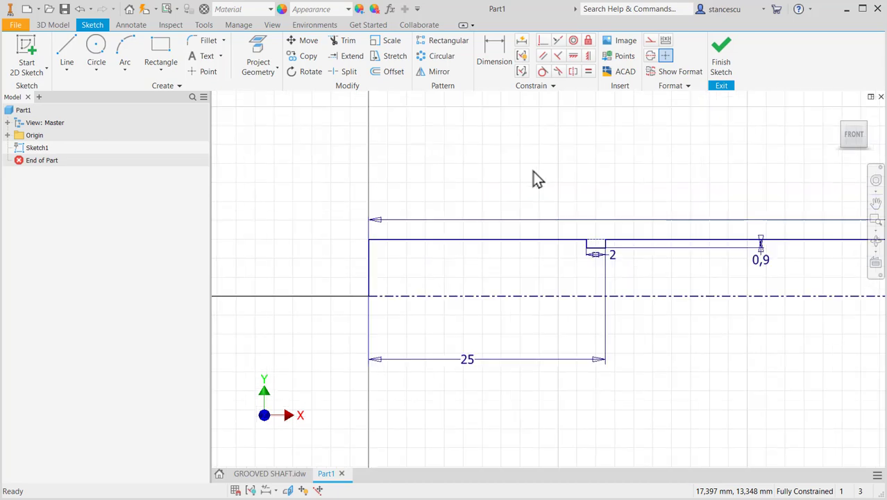
# Pan the GROOVED SHAFT drawing to detail A to read the 2 fillets R0,4 note.
pyautogui.click(276, 474)
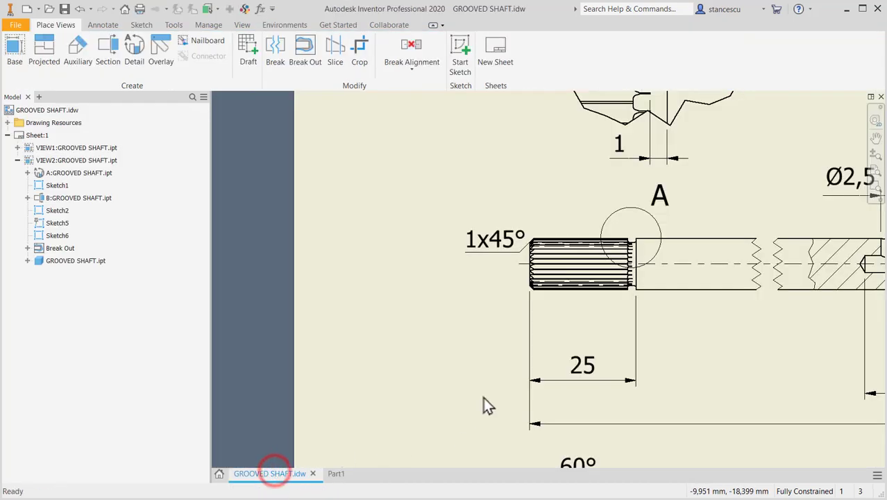
pyautogui.moveTo(699, 172); pyautogui.dragTo(683, 347, button='middle')
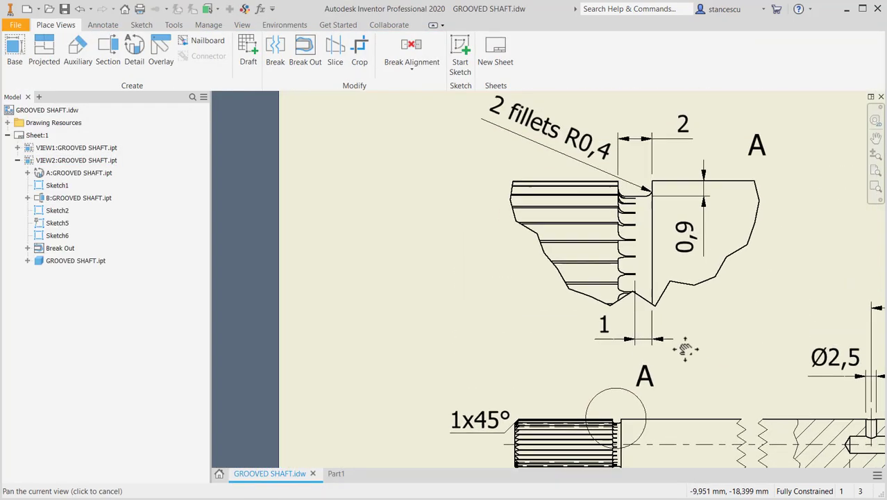
pyautogui.click(541, 156)
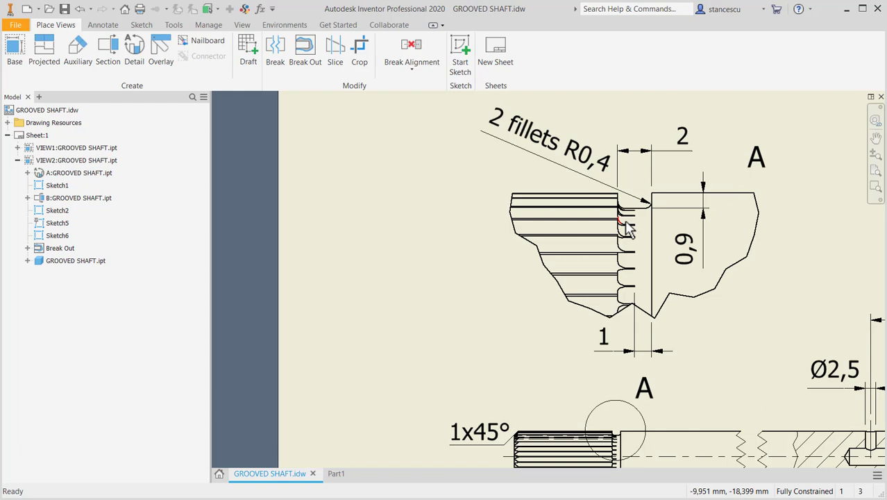
pyautogui.scroll(-3, 645, 220)
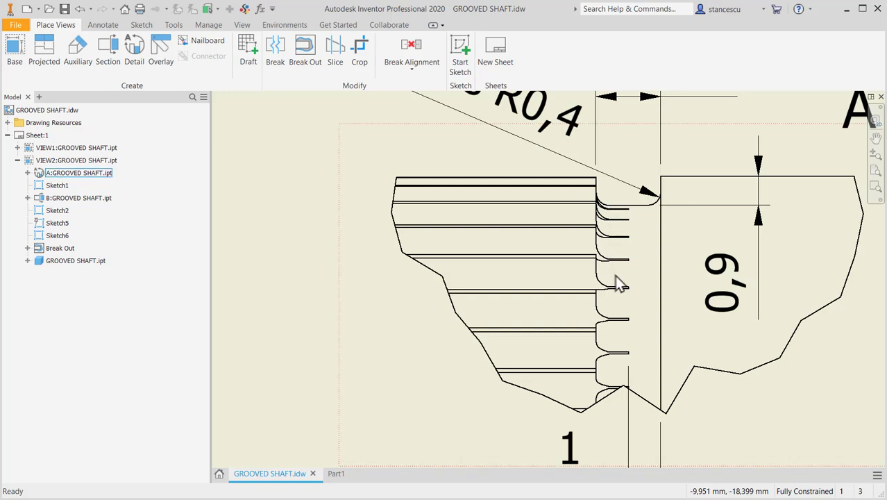
# In Part1, fillet the groove's lower-left and lower-right corners at 0.4 and finish the sketch.
pyautogui.click(336, 473)
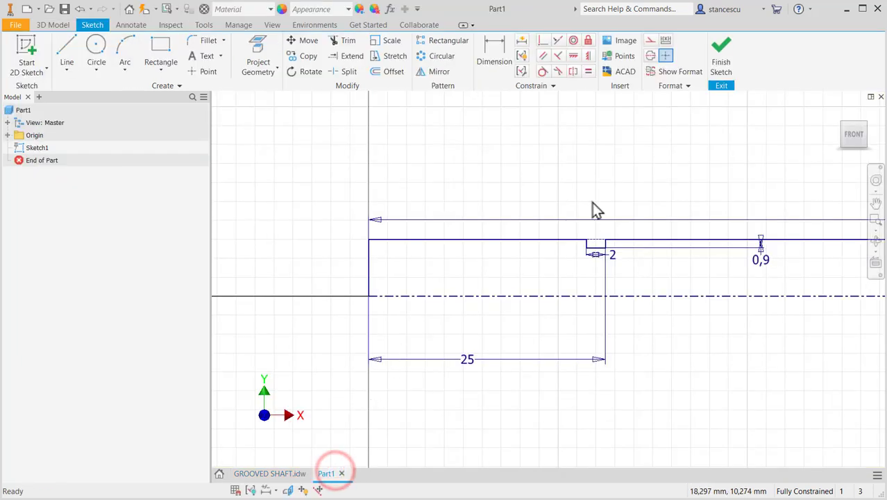
pyautogui.scroll(-2, 596, 229)
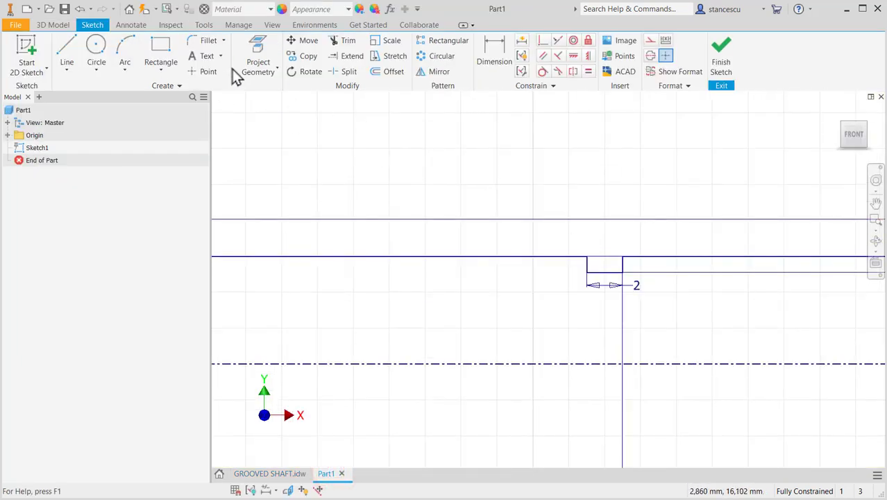
pyautogui.click(205, 41)
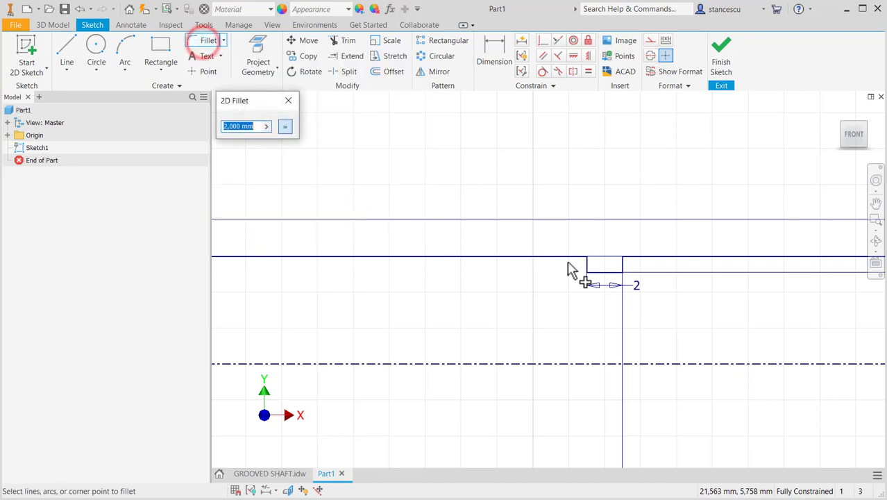
pyautogui.scroll(-5, 569, 269)
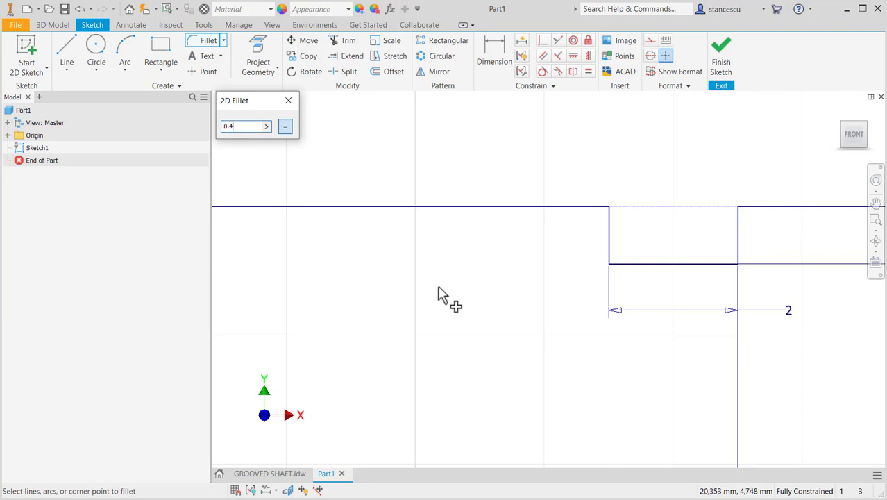
pyautogui.click(627, 270)
pyautogui.click(742, 270)
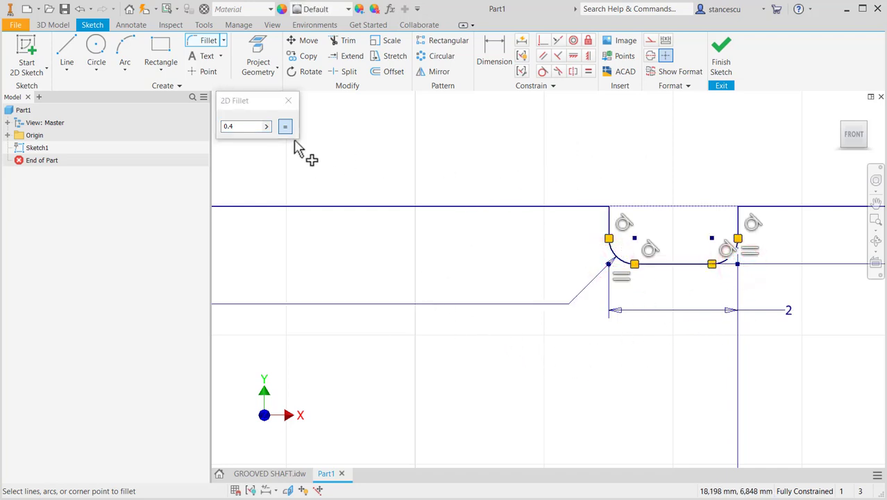
pyautogui.click(722, 58)
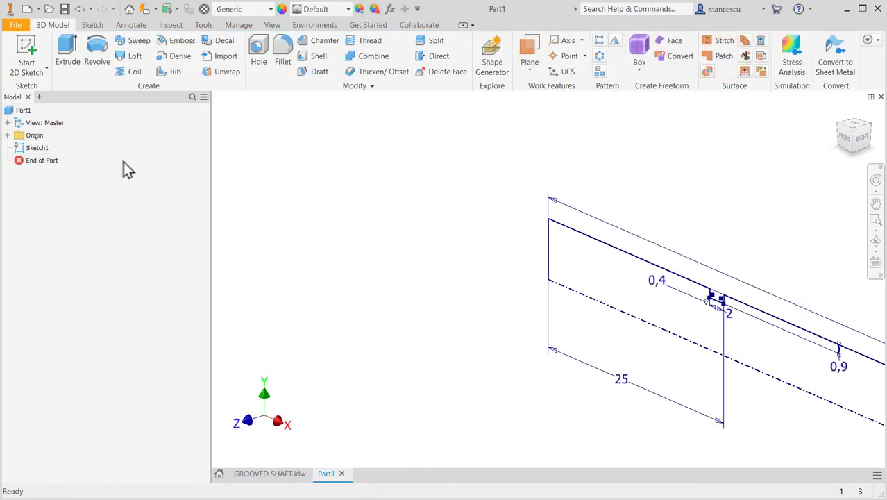
# Revolve the profile 360° around the centerline into a solid shaft, then view the drawing.
pyautogui.click(101, 61)
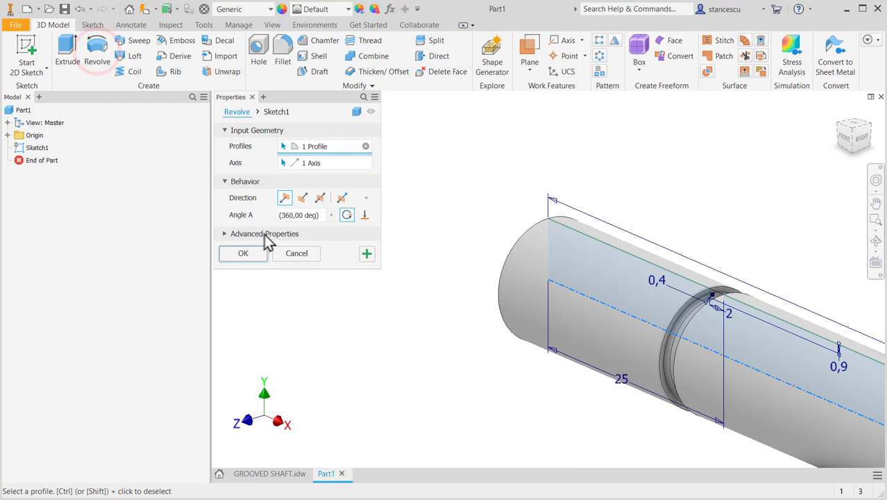
pyautogui.click(238, 254)
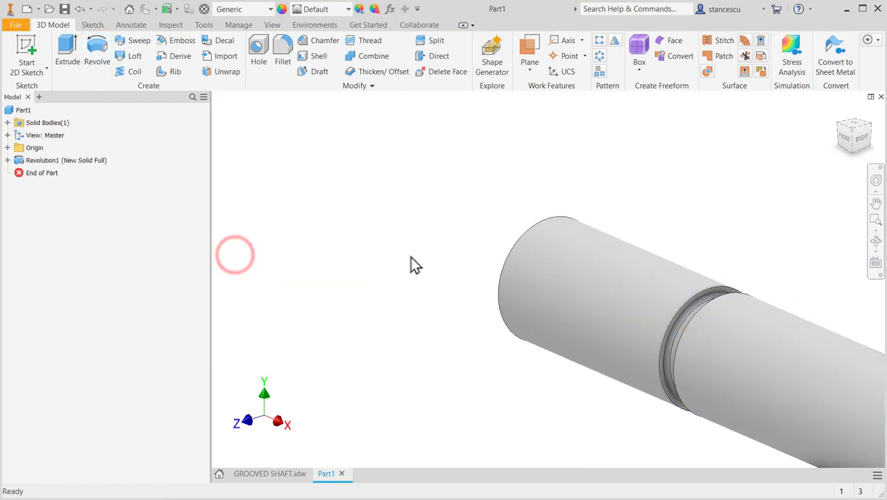
pyautogui.scroll(-2, 410, 255)
pyautogui.scroll(-1, 432, 281)
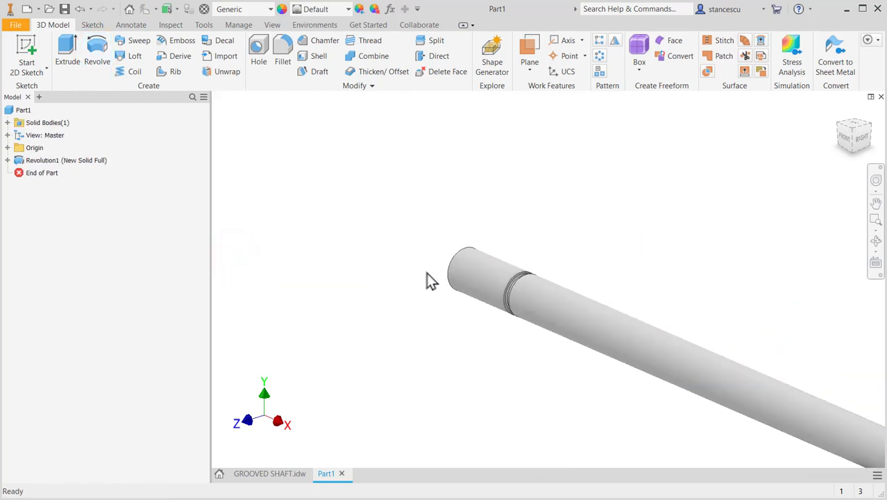
pyautogui.moveTo(400, 250); pyautogui.dragTo(303, 204, button='middle')
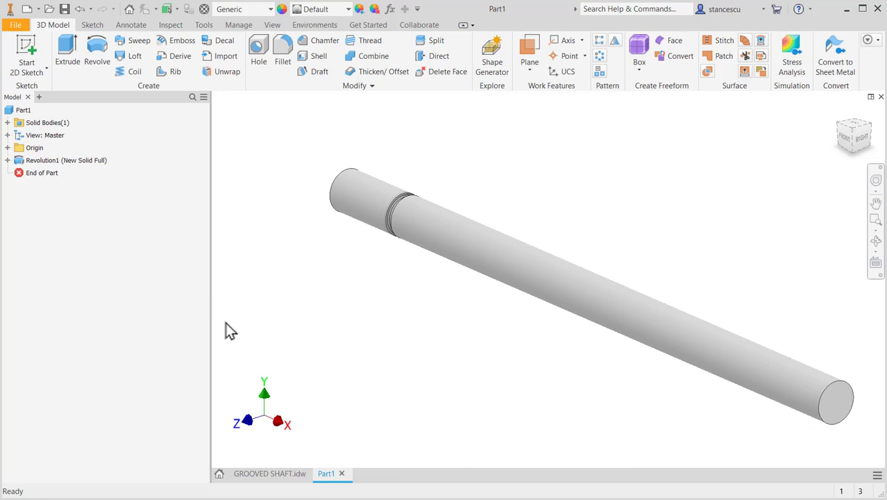
pyautogui.click(254, 473)
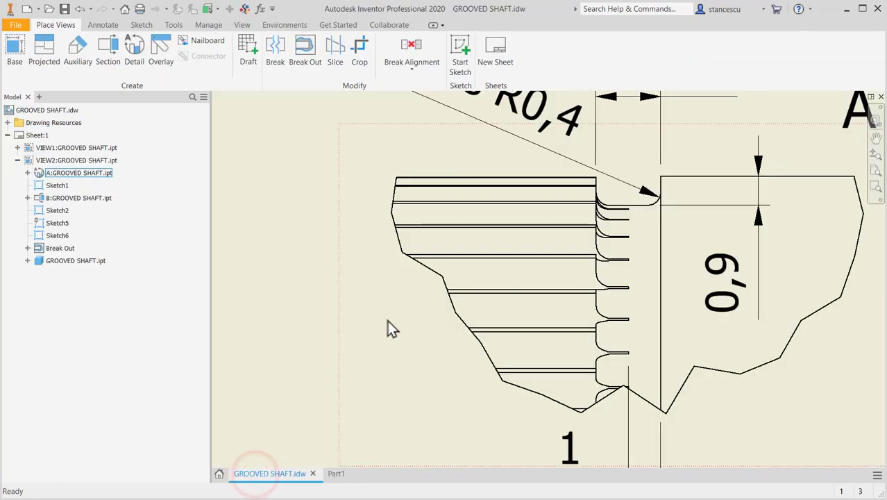
# Zoom out and pan the GROOVED SHAFT drawing to see the whole shaft.
pyautogui.scroll(-2, 387, 321)
pyautogui.scroll(-2, 387, 321)
pyautogui.moveTo(388, 327)
pyautogui.mouseDown(button='middle')
pyautogui.moveTo(396, 337)
pyautogui.moveTo(318, 268)
pyautogui.mouseUp(button='middle')
pyautogui.scroll(-1, 318, 267)
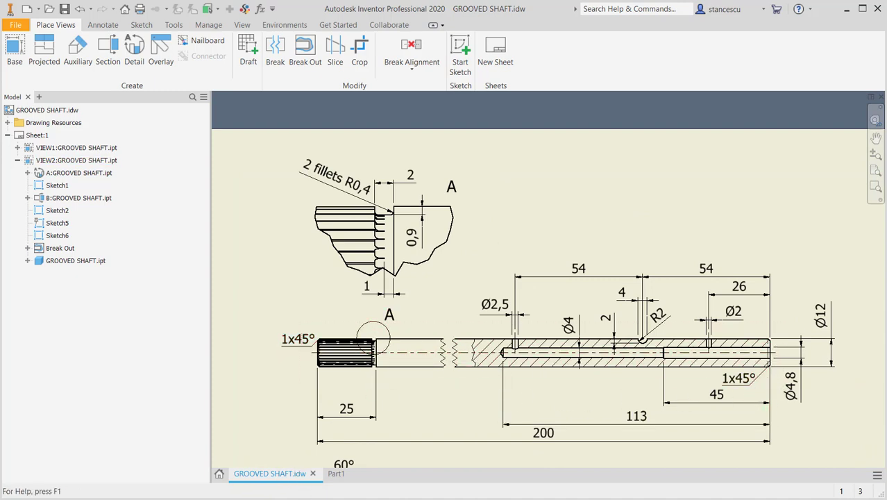
# Add Chamfer1, 1 mm on the near and far end edges, then return to the home view.
pyautogui.click(336, 474)
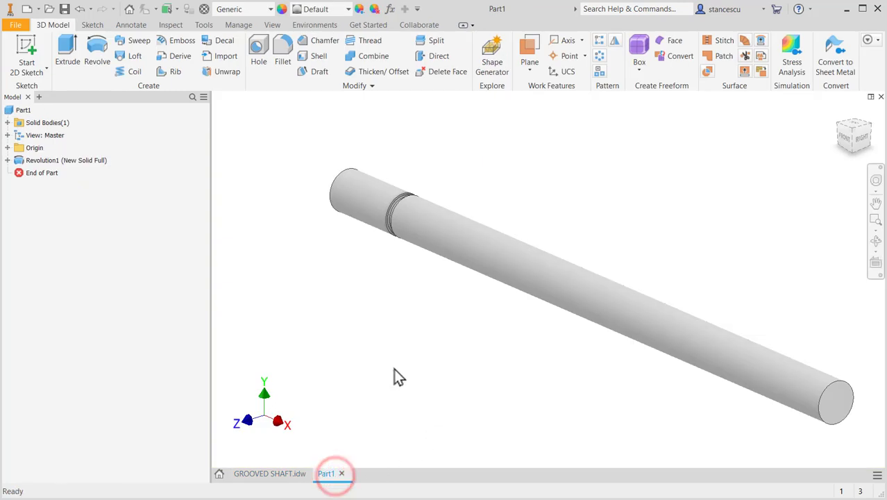
pyautogui.click(346, 180)
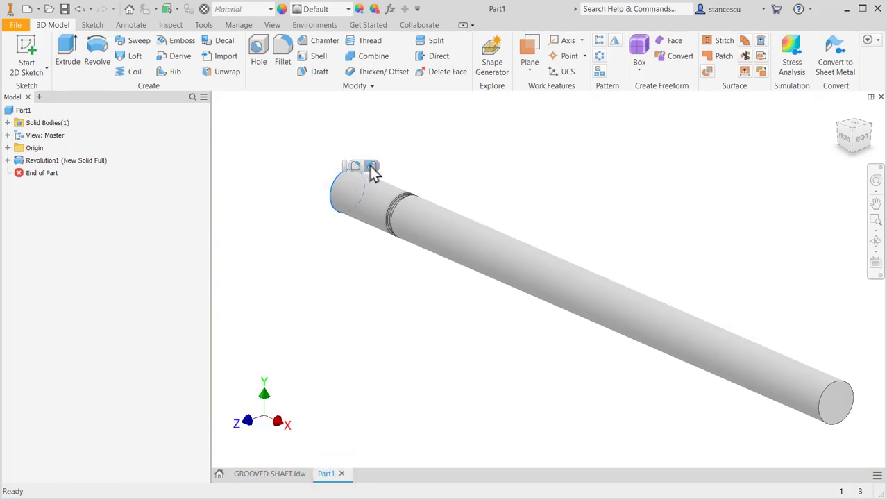
pyautogui.click(372, 167)
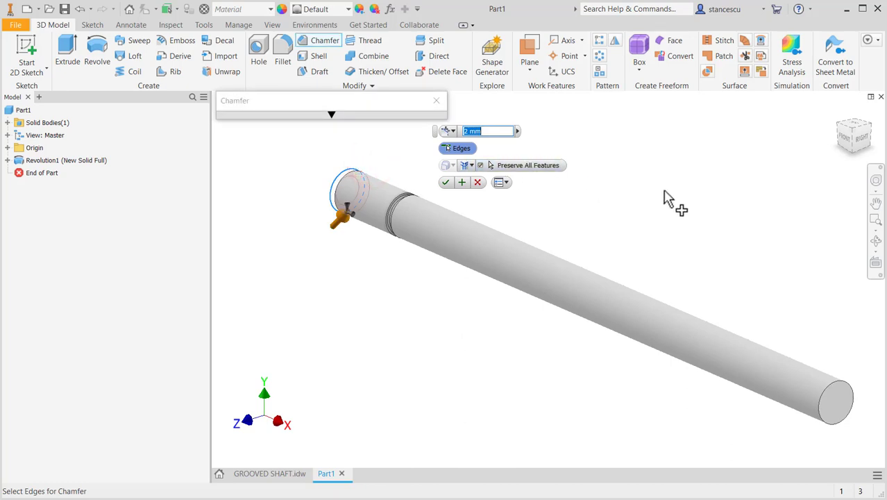
pyautogui.click(835, 393)
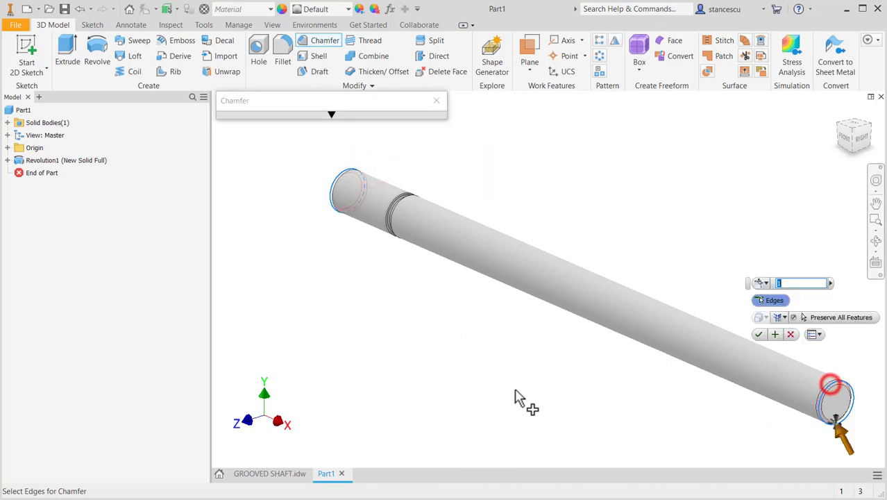
pyautogui.click(759, 335)
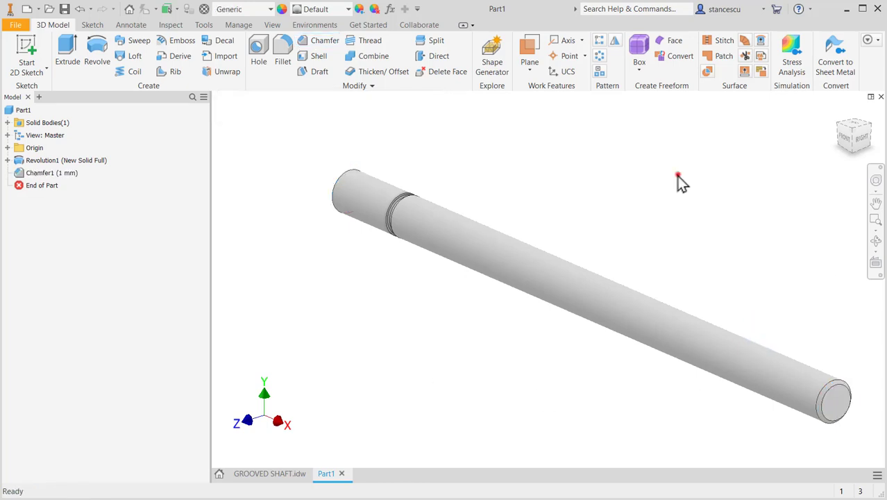
pyautogui.press('F6')
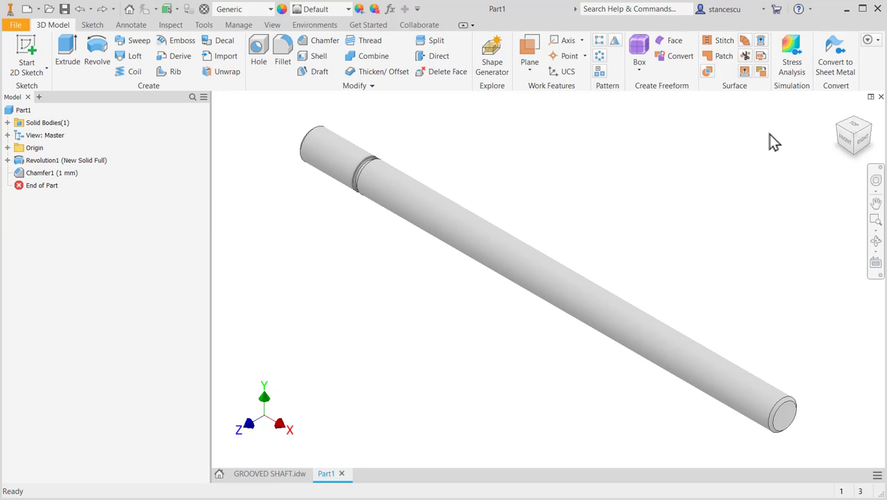
# Start Sketch2 on the shaft's end face, then bring up the GROOVED SHAFT drawing.
pyautogui.click(838, 124)
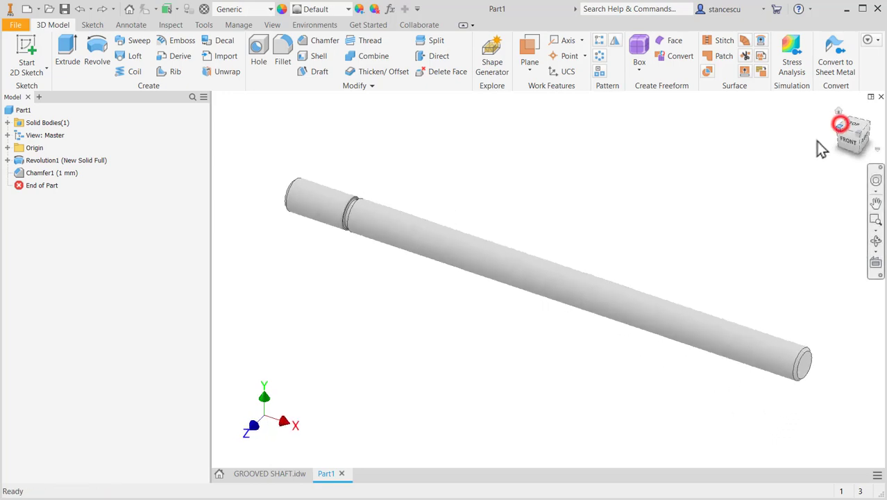
pyautogui.click(848, 141)
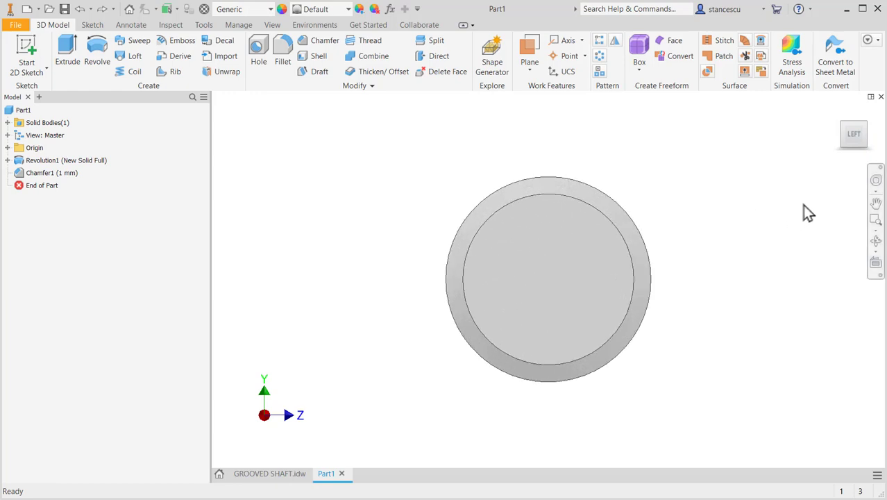
pyautogui.click(540, 235)
pyautogui.click(614, 229)
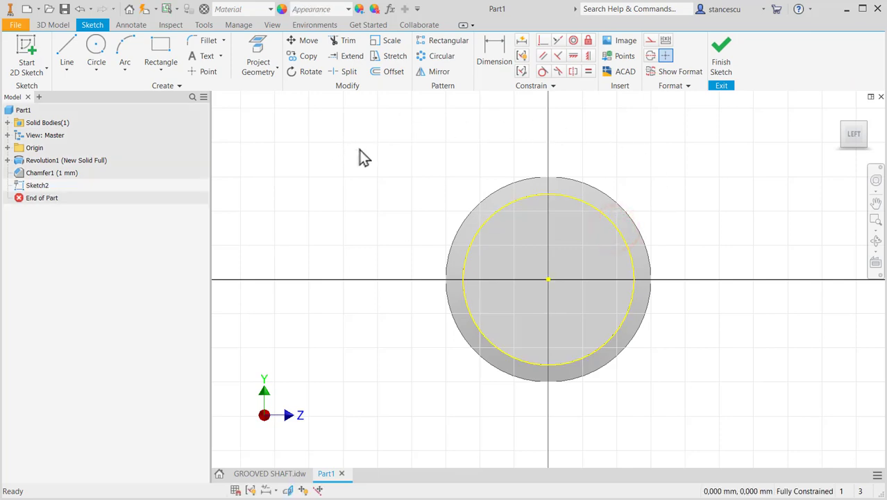
pyautogui.click(270, 473)
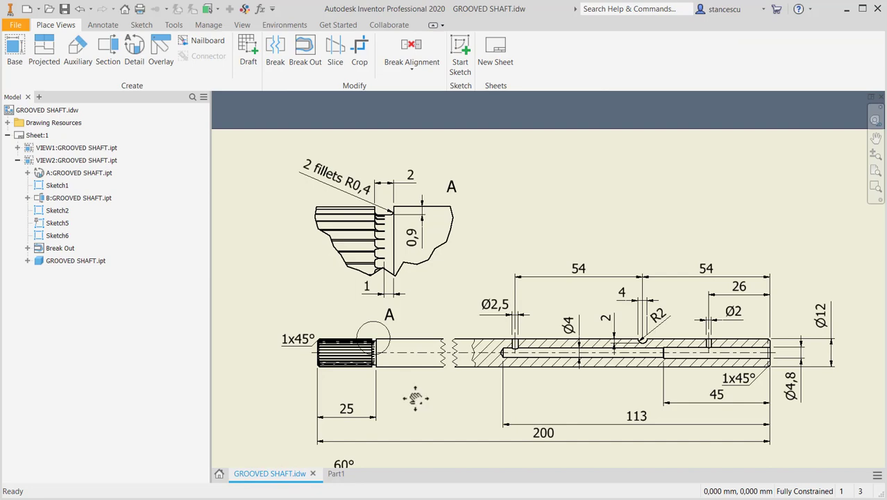
# Zoom to section view B-B and inspect its Ø11 dimension and groove profile.
pyautogui.moveTo(415, 397); pyautogui.dragTo(471, 220, button='middle')
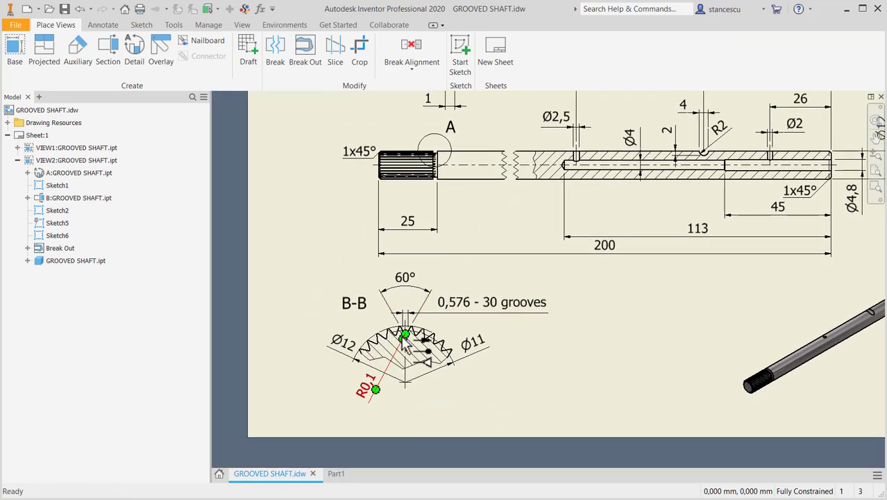
pyautogui.scroll(3, 406, 342)
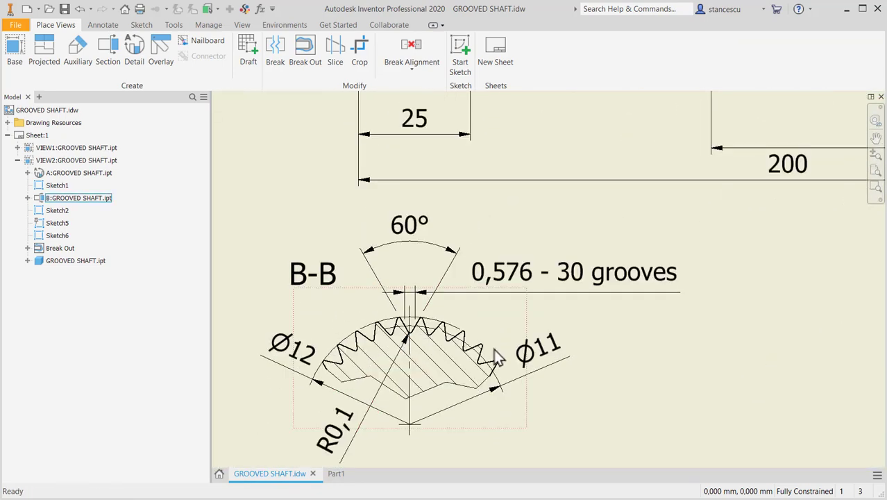
pyautogui.click(499, 392)
pyautogui.press('Escape')
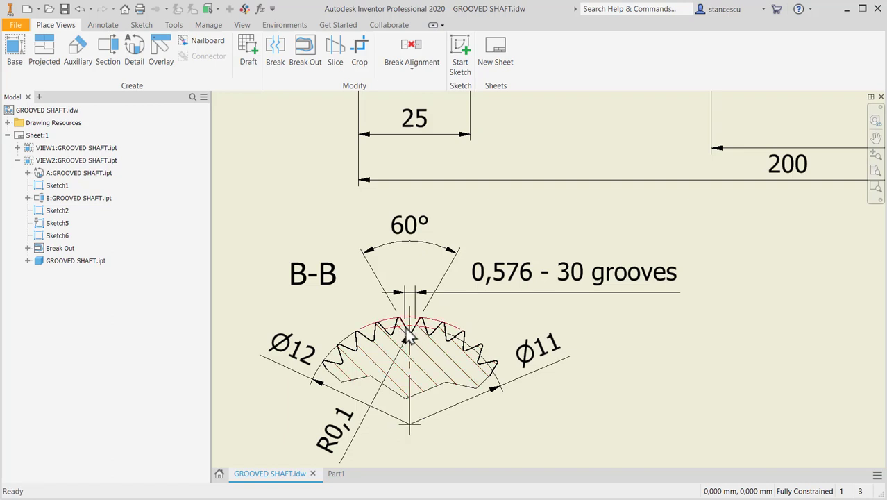
pyautogui.click(468, 320)
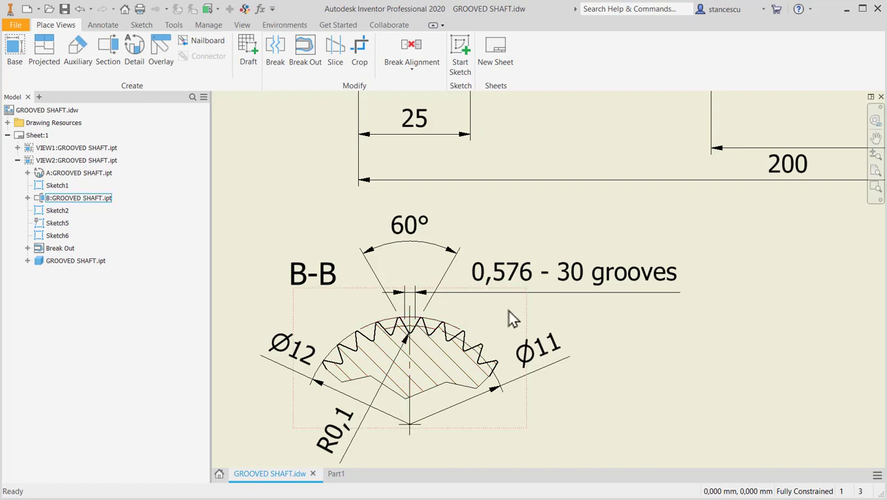
pyautogui.click(376, 213)
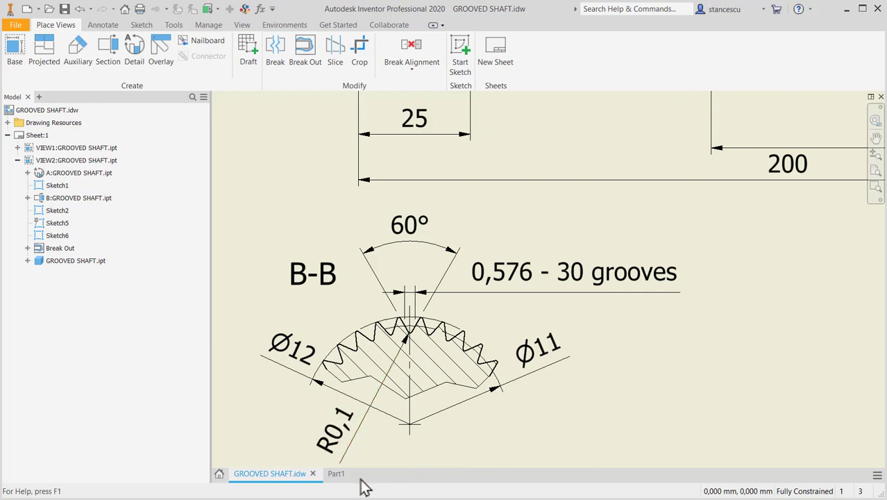
# In Part1, draw the V-groove: a sloping line, tangent bottom arc, and second sloping line.
pyautogui.click(336, 474)
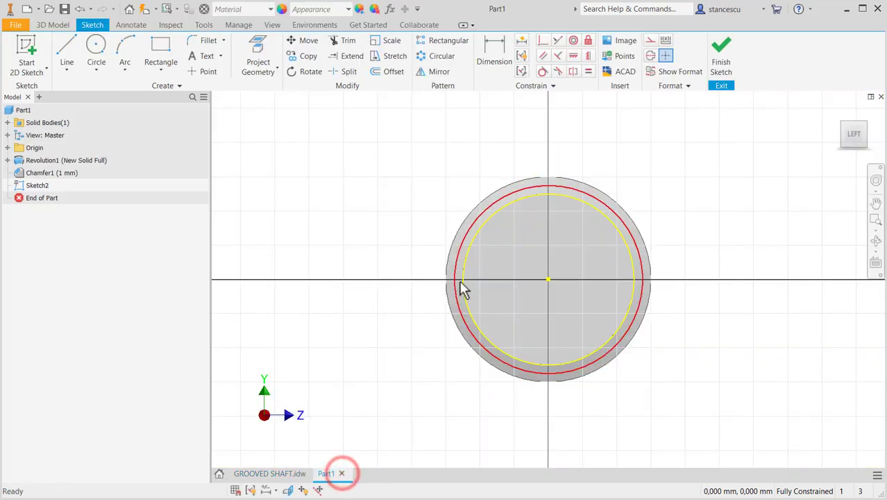
pyautogui.click(69, 50)
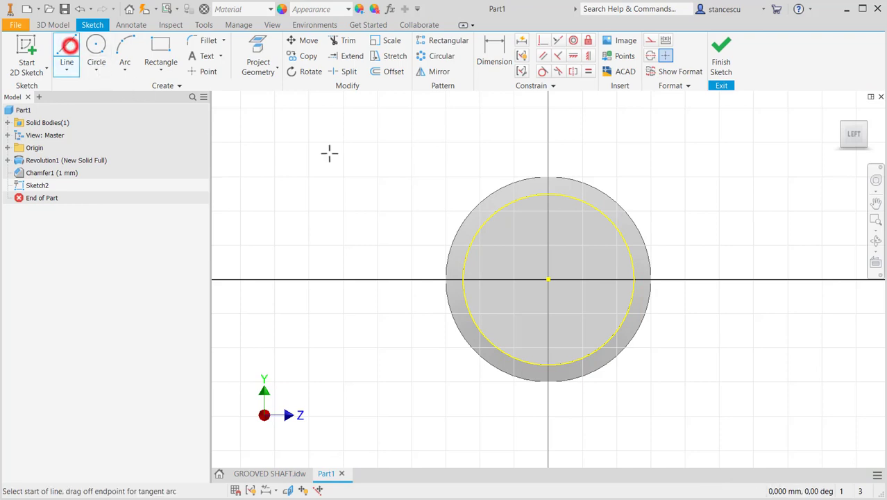
pyautogui.click(522, 180)
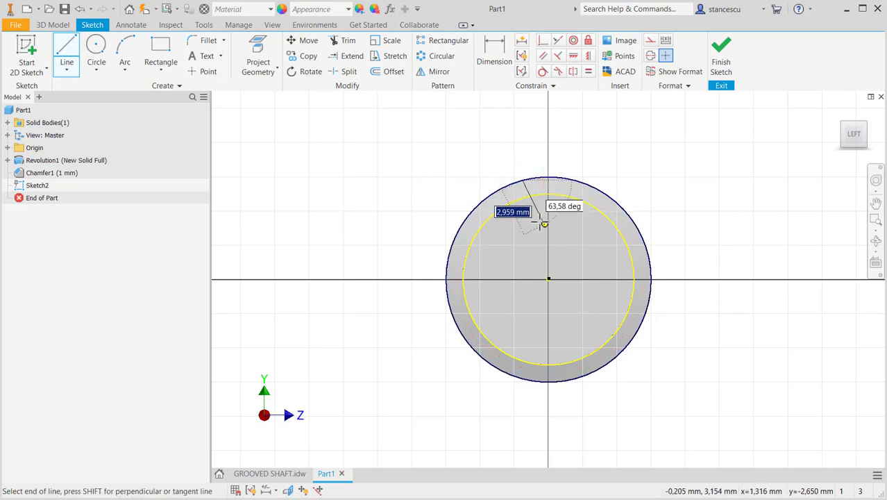
pyautogui.click(540, 219)
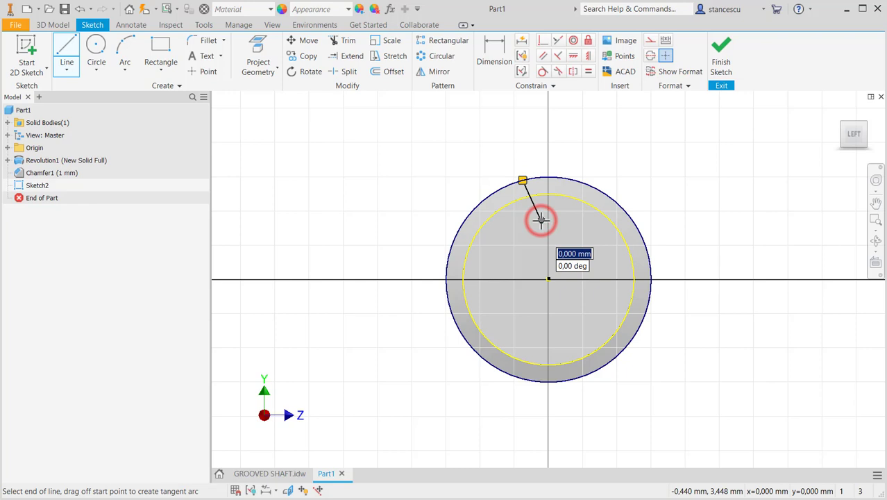
pyautogui.moveTo(540, 220); pyautogui.dragTo(562, 227)
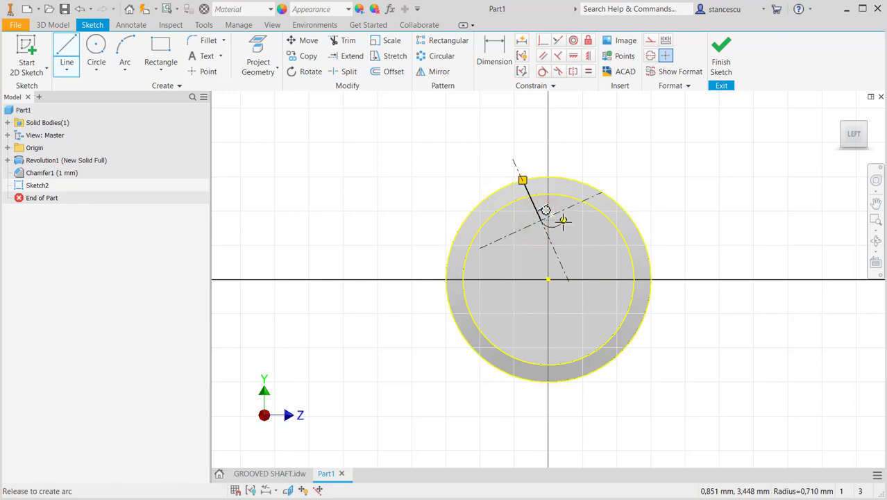
pyautogui.moveTo(563, 220); pyautogui.dragTo(560, 219)
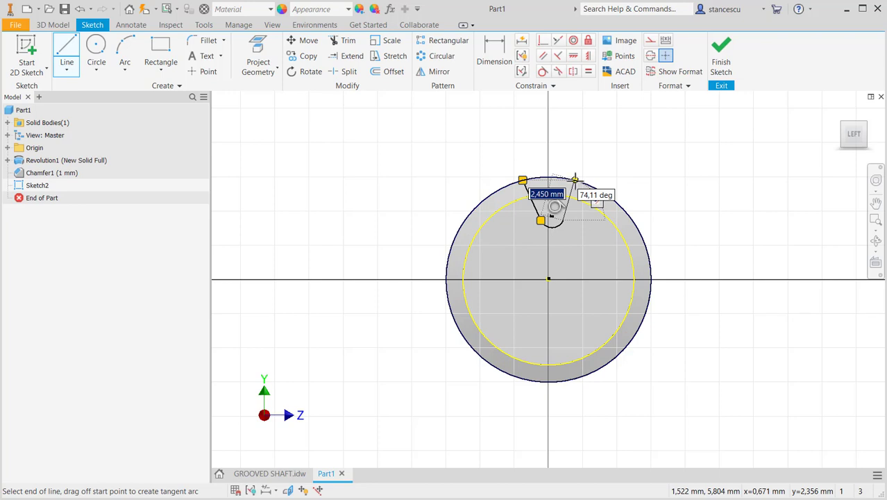
pyautogui.doubleClick(574, 179)
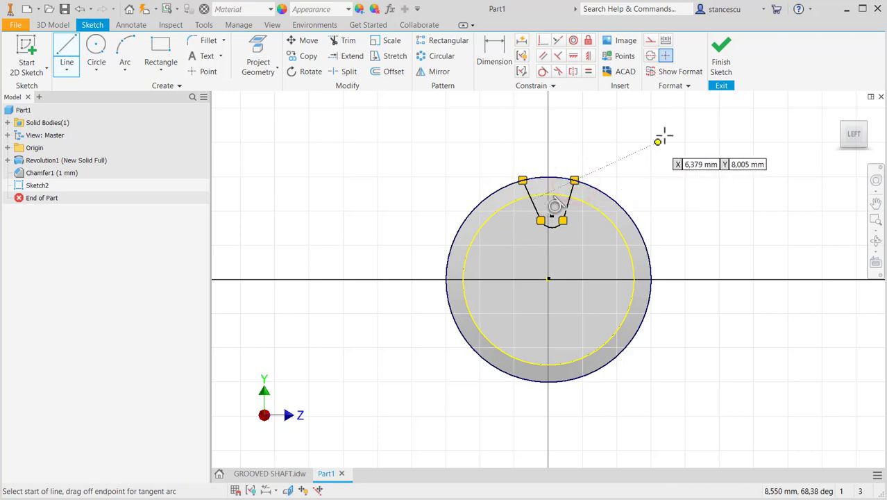
# Align the groove arc centre vertically with the origin and make both groove sides equal.
pyautogui.click(588, 56)
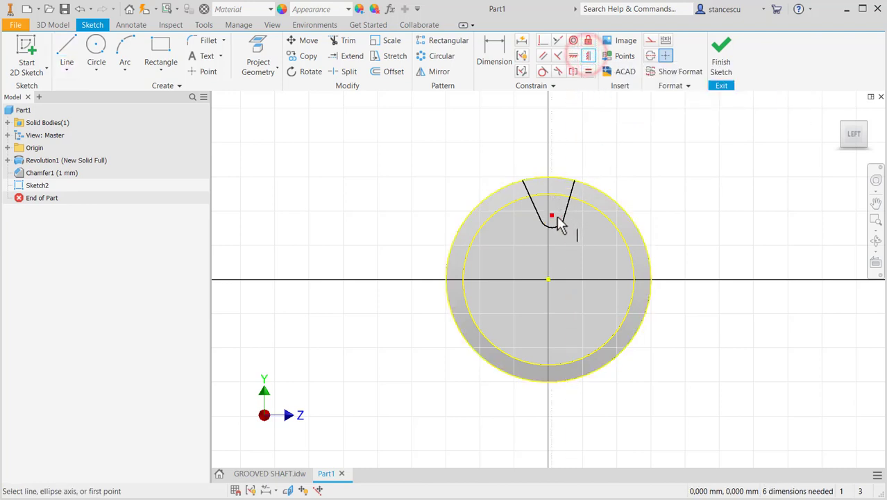
pyautogui.click(551, 216)
pyautogui.click(547, 281)
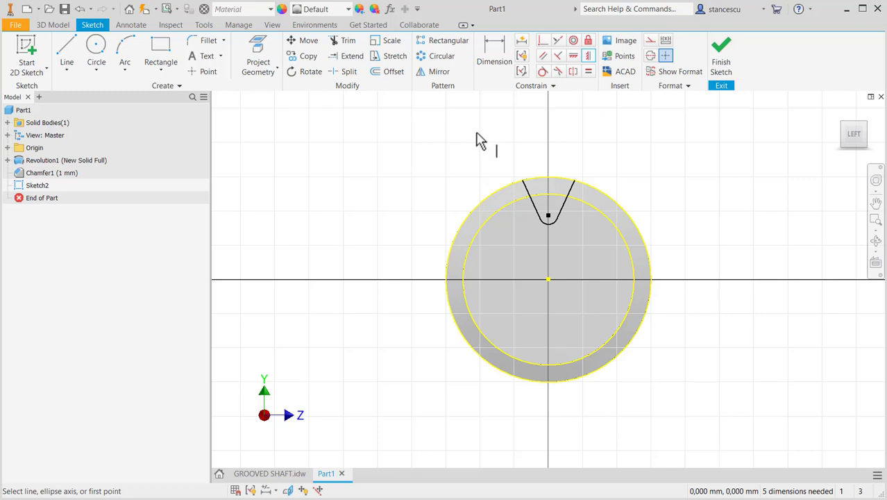
pyautogui.click(589, 73)
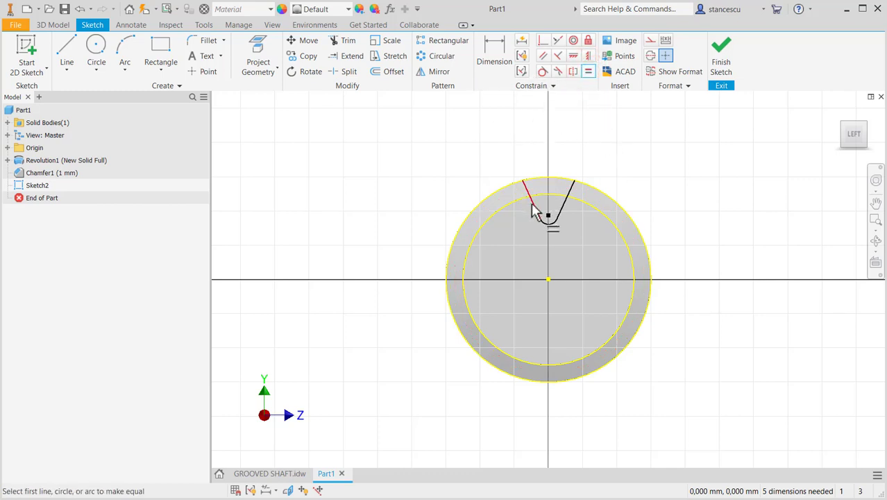
pyautogui.click(533, 206)
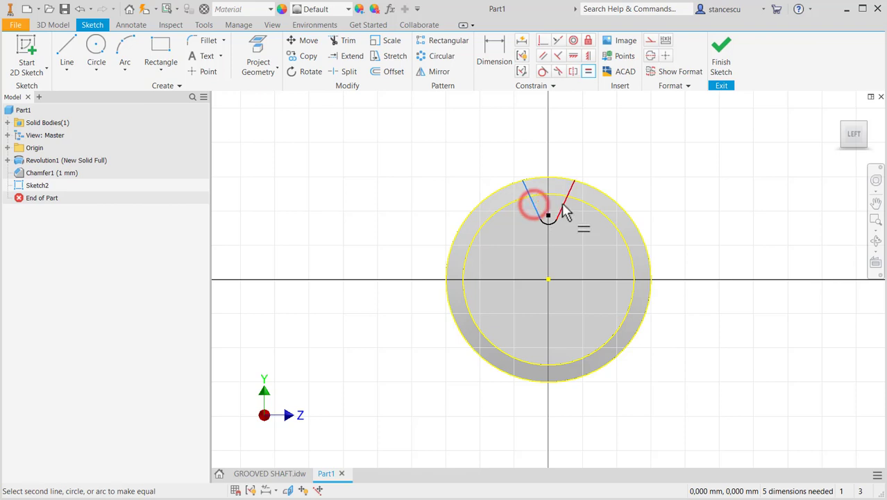
pyautogui.click(562, 202)
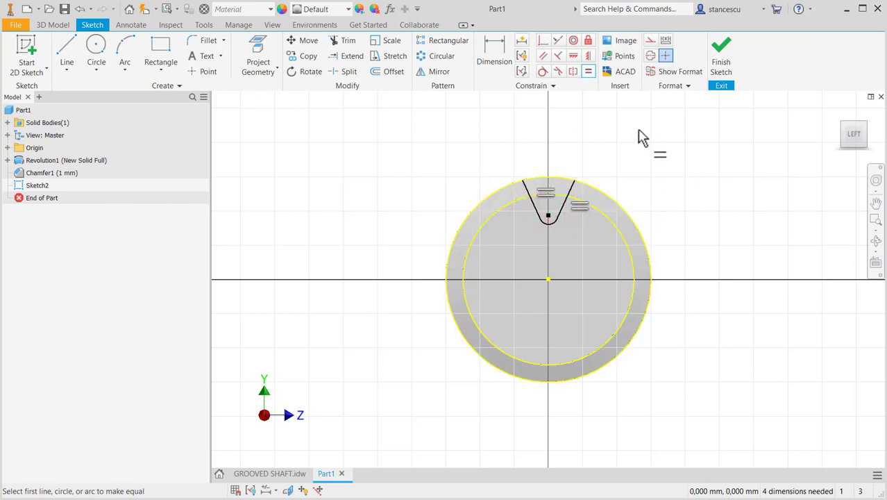
pyautogui.click(492, 43)
# Dimension the groove with a 60° angle between its sides and a 0.1 bottom radius.
pyautogui.click(525, 187)
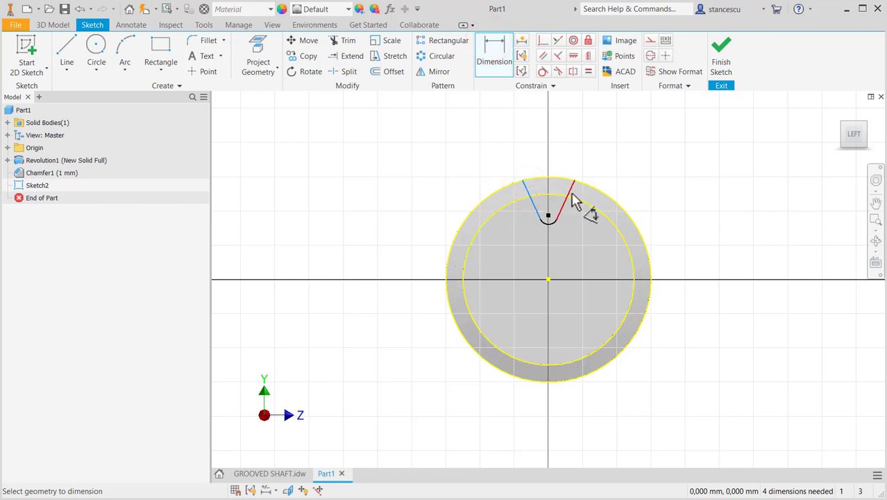
pyautogui.click(570, 194)
pyautogui.click(558, 140)
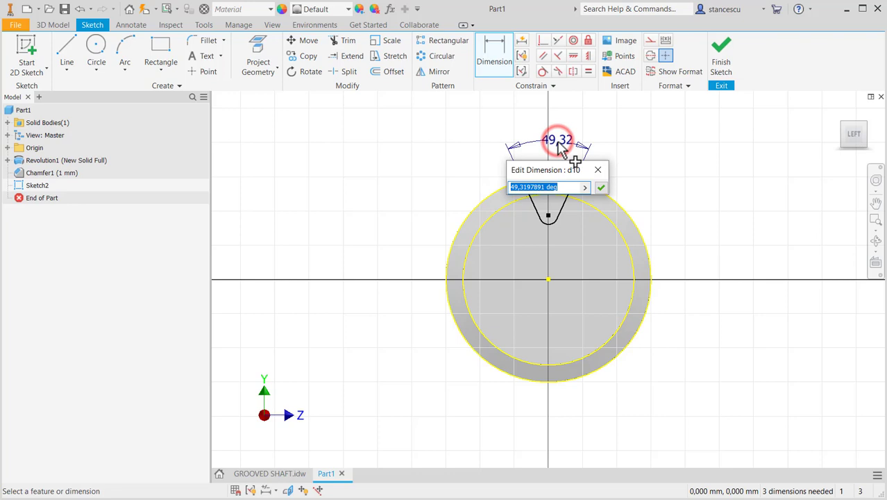
pyautogui.press('Return')
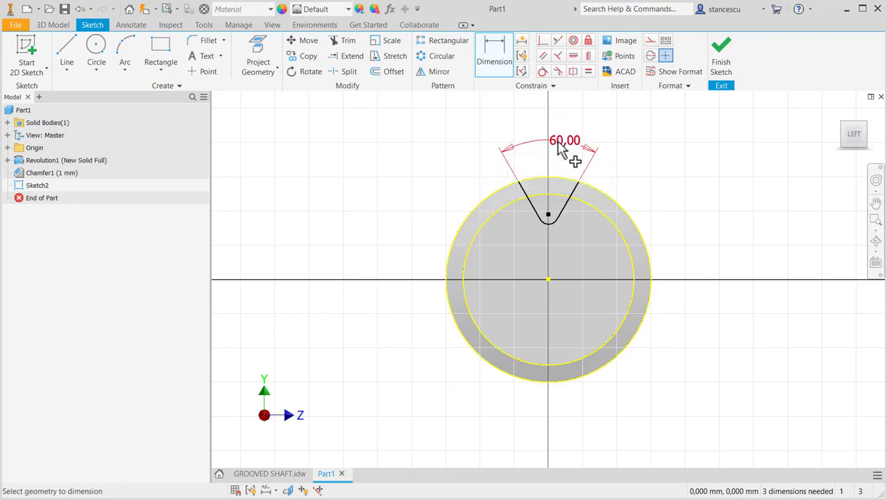
pyautogui.click(546, 227)
pyautogui.click(532, 253)
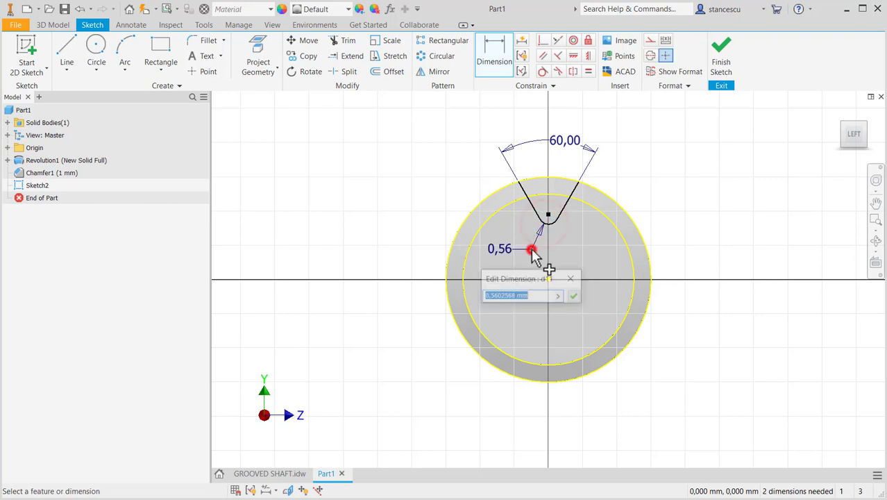
pyautogui.write('0')
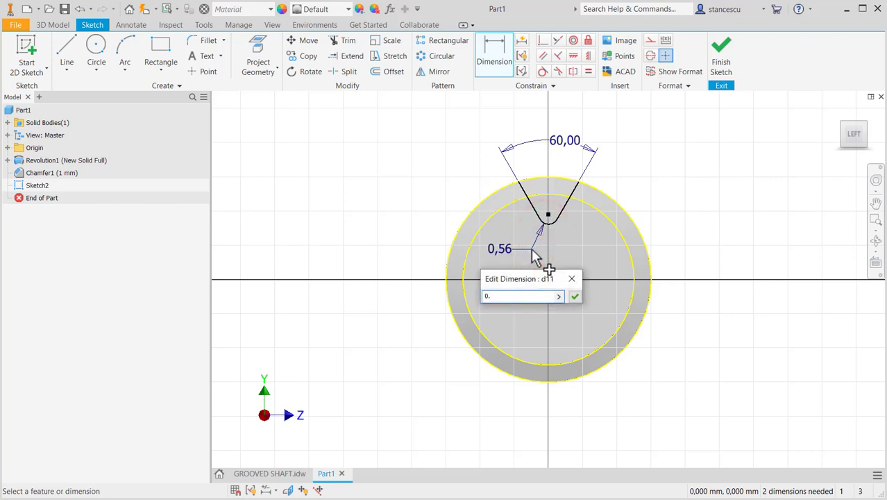
pyautogui.write('.1')
pyautogui.press('Return')
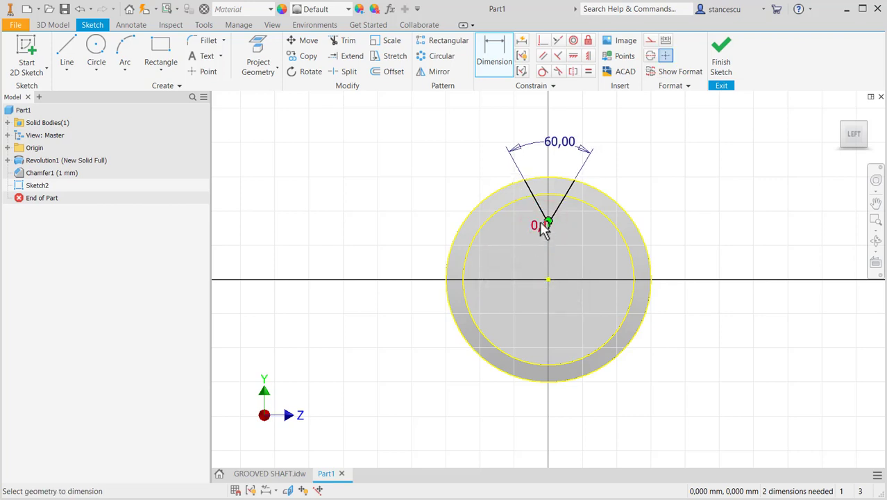
pyautogui.scroll(-3, 567, 240)
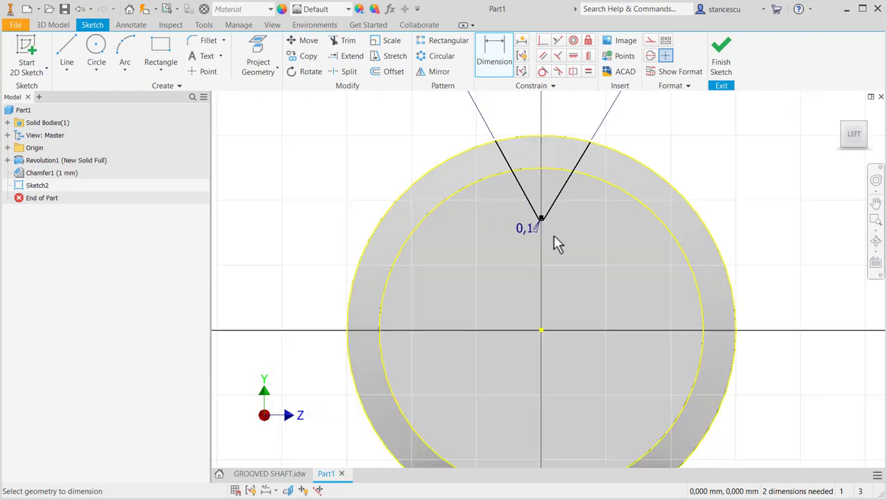
pyautogui.press('Escape')
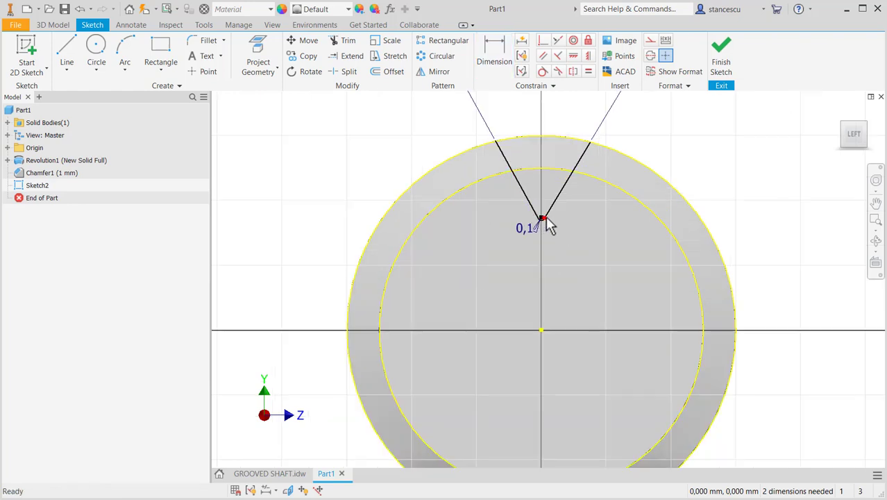
# Make the right groove side tangent to the bottom arc and drag the groove tip upward.
pyautogui.scroll(-5, 541, 226)
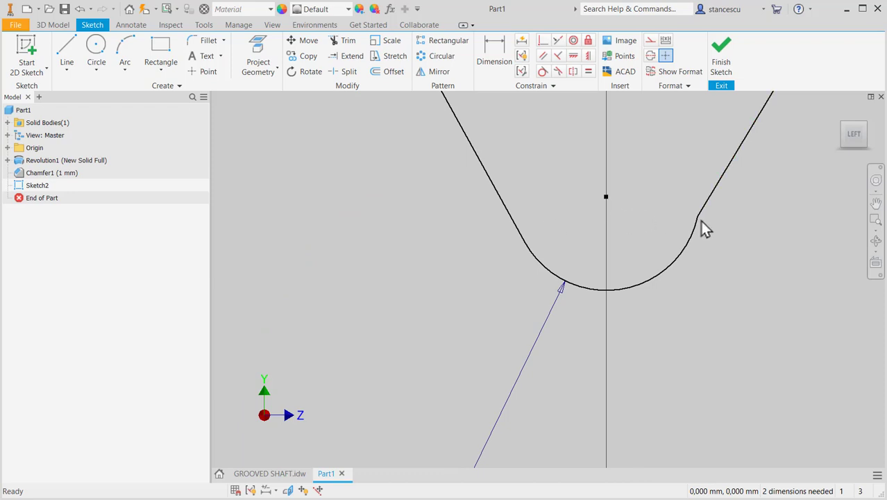
pyautogui.click(542, 71)
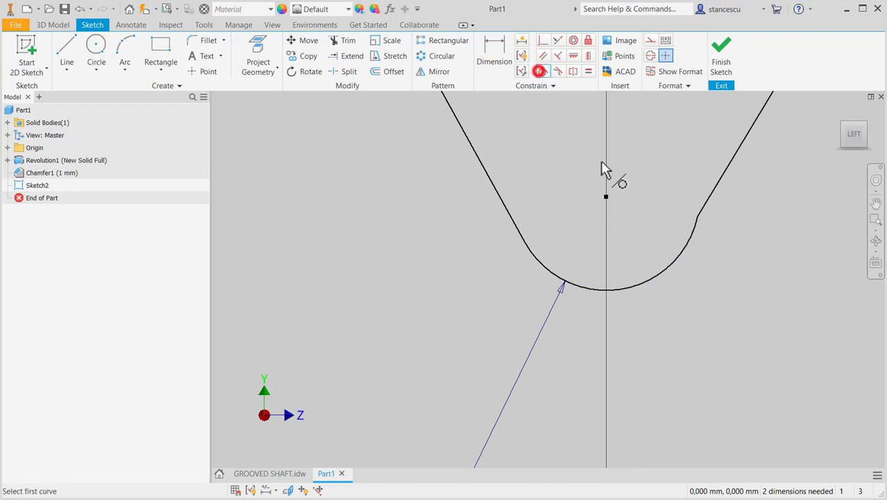
pyautogui.click(688, 239)
pyautogui.click(717, 198)
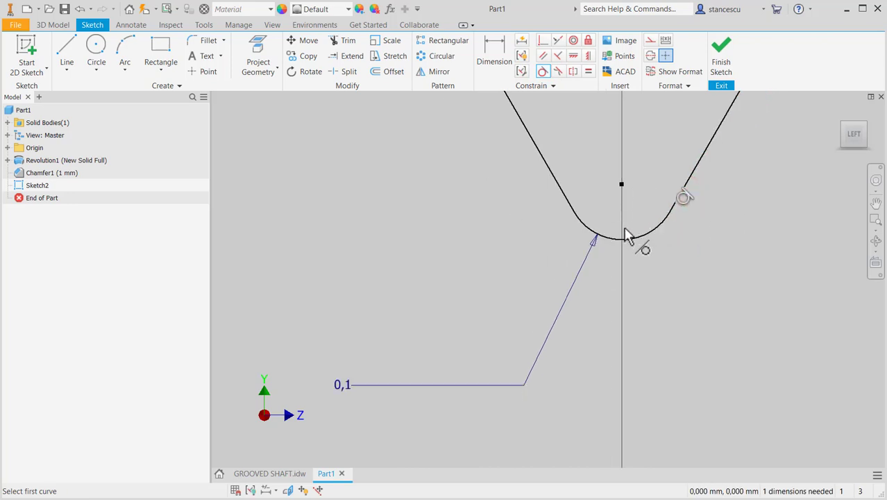
pyautogui.scroll(-3, 631, 244)
pyautogui.scroll(-2, 665, 260)
pyautogui.moveTo(659, 303); pyautogui.dragTo(638, 382, button='middle')
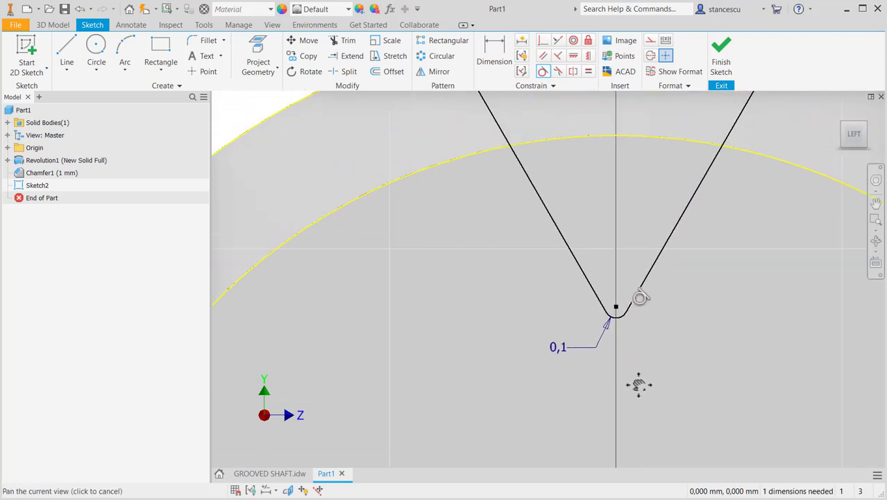
pyautogui.press('Escape')
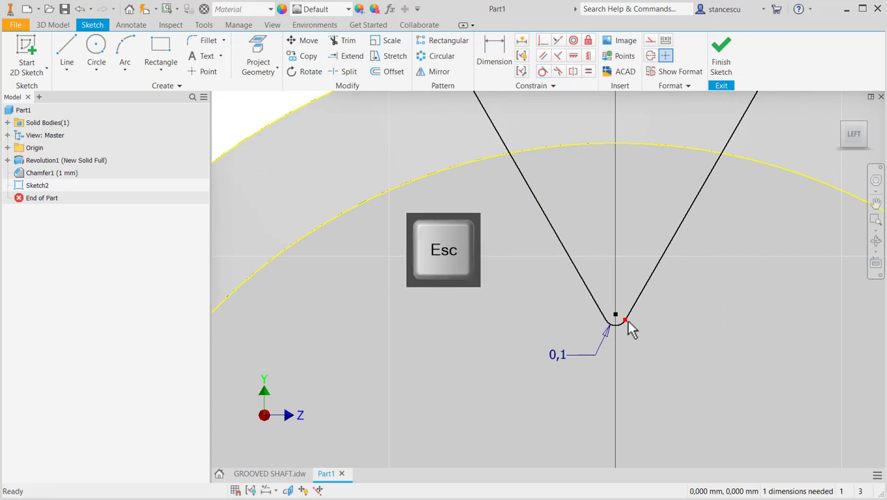
pyautogui.moveTo(615, 299); pyautogui.dragTo(610, 232)
pyautogui.moveTo(638, 248)
pyautogui.mouseDown(button='middle')
pyautogui.moveTo(643, 442)
pyautogui.moveTo(625, 338)
pyautogui.mouseUp(button='middle')
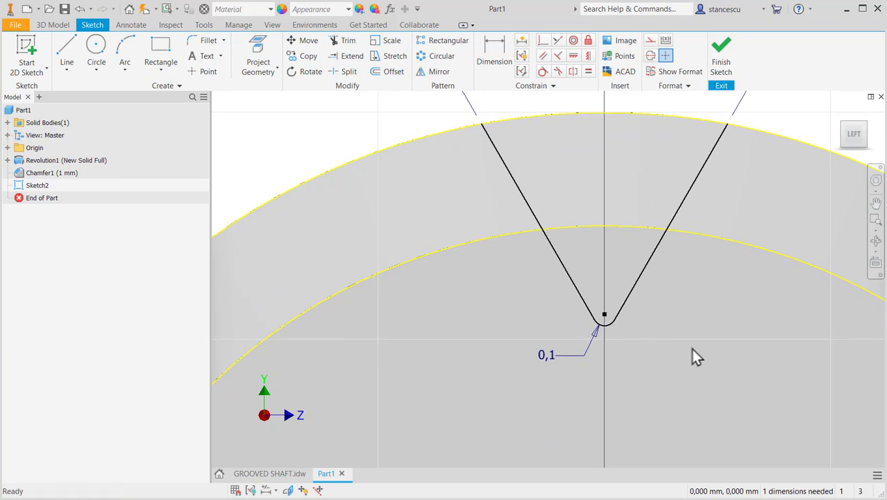
# Draw a circle of diameter 11 centred on the sketch origin.
pyautogui.scroll(-2, 690, 348)
pyautogui.moveTo(691, 347)
pyautogui.mouseDown(button='middle')
pyautogui.moveTo(703, 349)
pyautogui.moveTo(659, 275)
pyautogui.moveTo(637, 307)
pyautogui.mouseUp(button='middle')
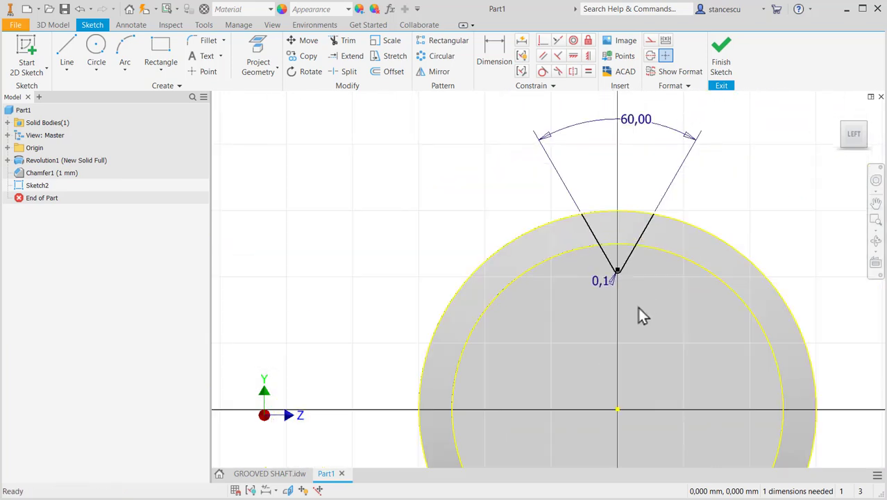
pyautogui.click(95, 47)
pyautogui.click(616, 409)
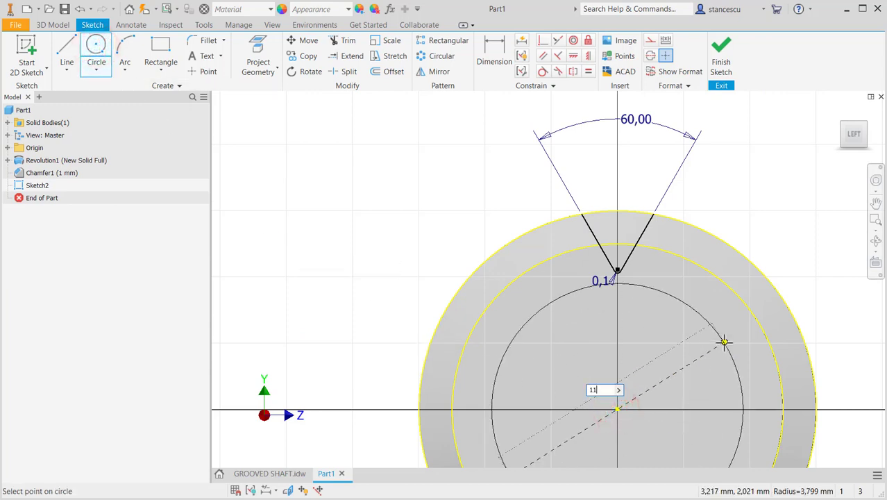
pyautogui.write('11')
pyautogui.press('Return')
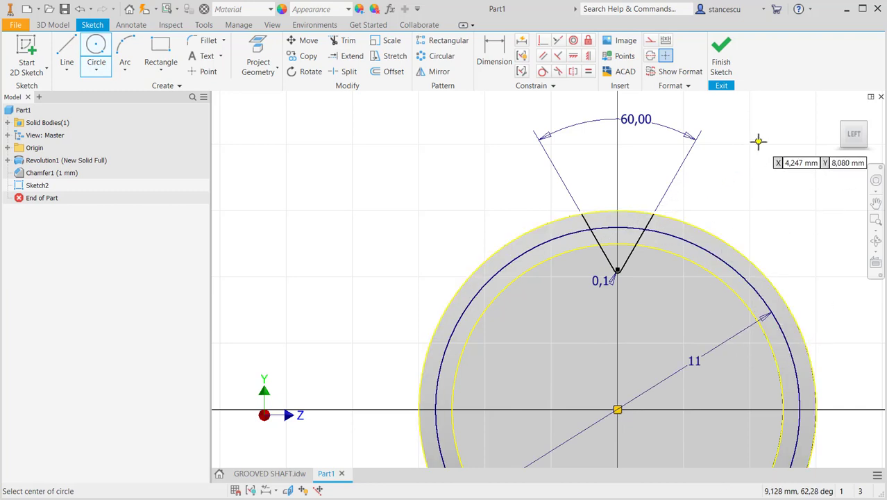
pyautogui.press('Escape')
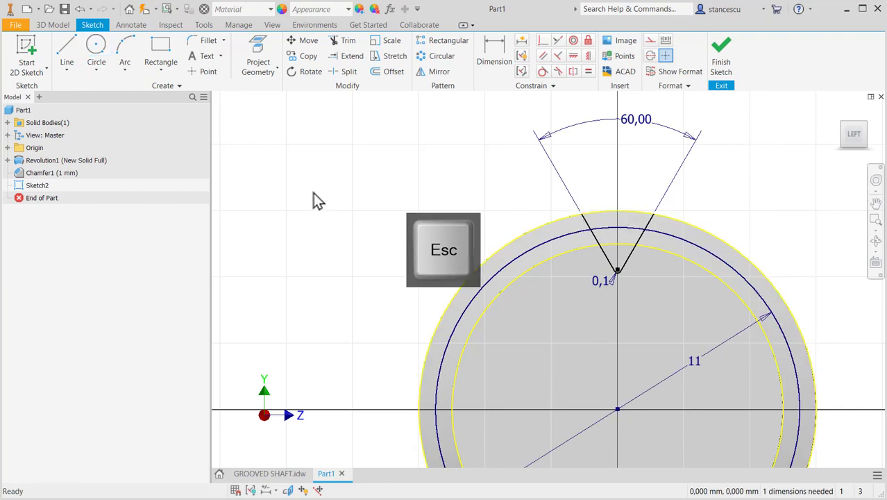
# Place two points on the Ø11 circle and constrain them onto the left and right groove flanks.
pyautogui.click(195, 72)
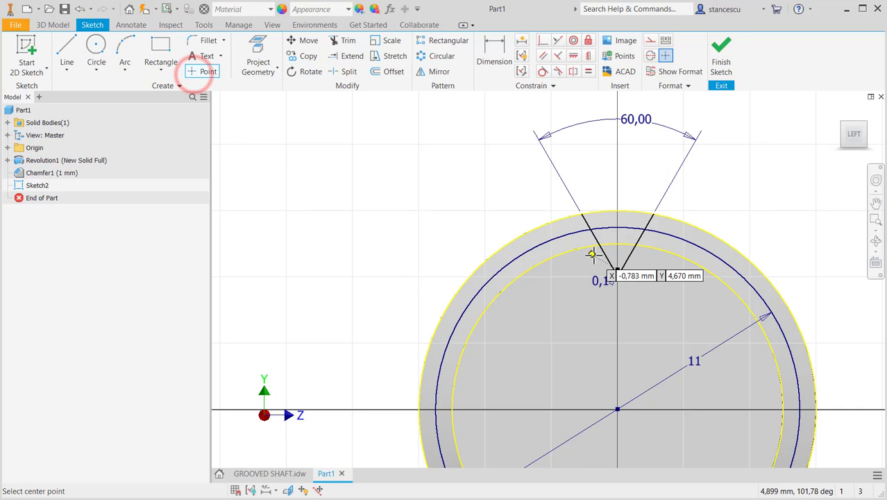
pyautogui.scroll(5, 589, 238)
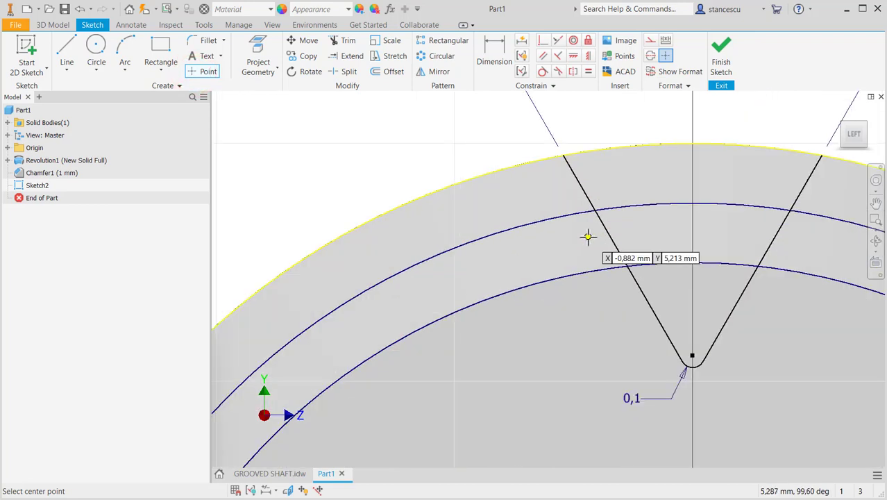
pyautogui.click(537, 222)
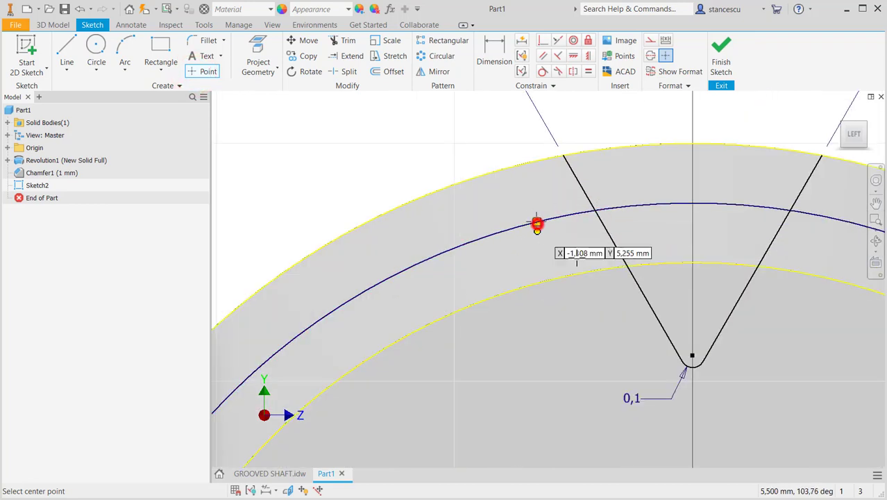
pyautogui.click(846, 220)
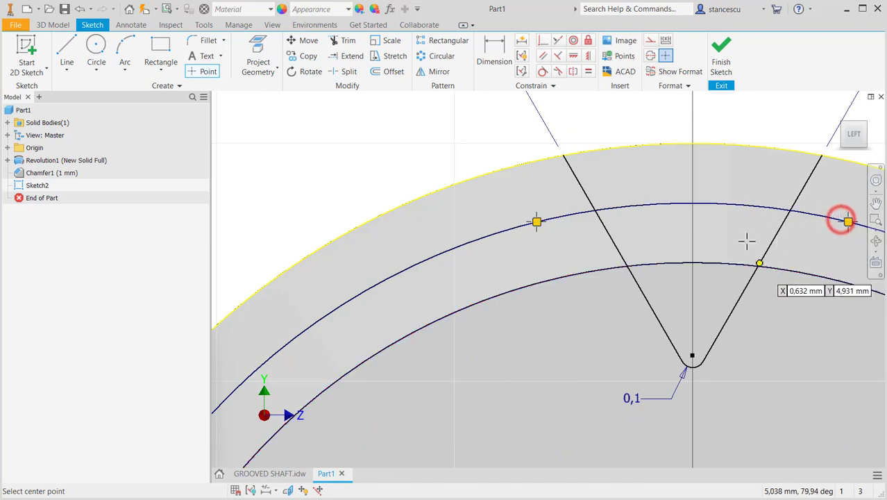
pyautogui.click(543, 41)
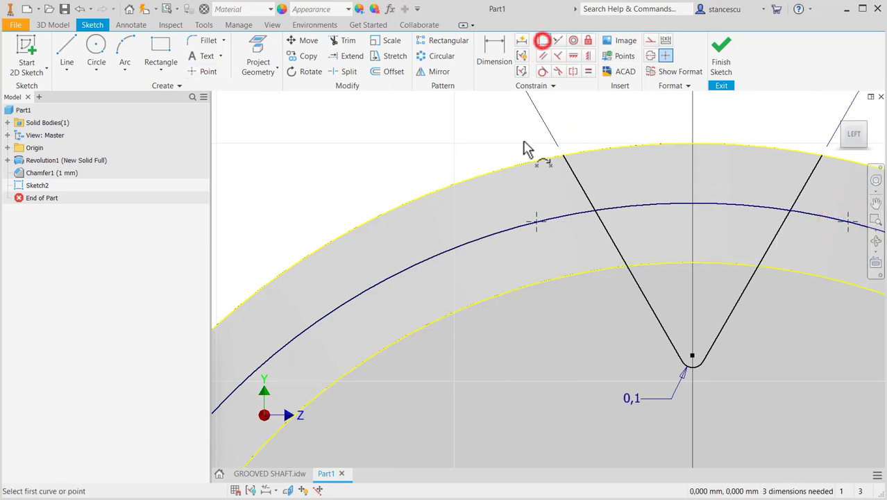
pyautogui.click(532, 231)
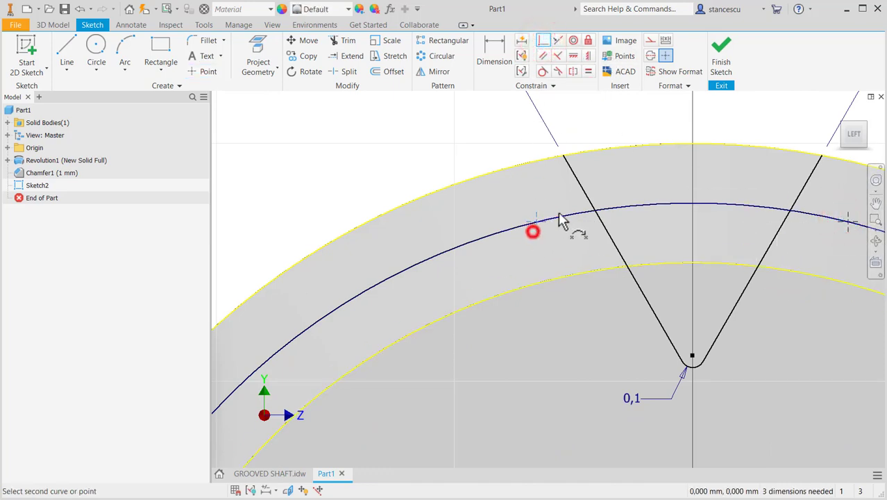
pyautogui.click(578, 186)
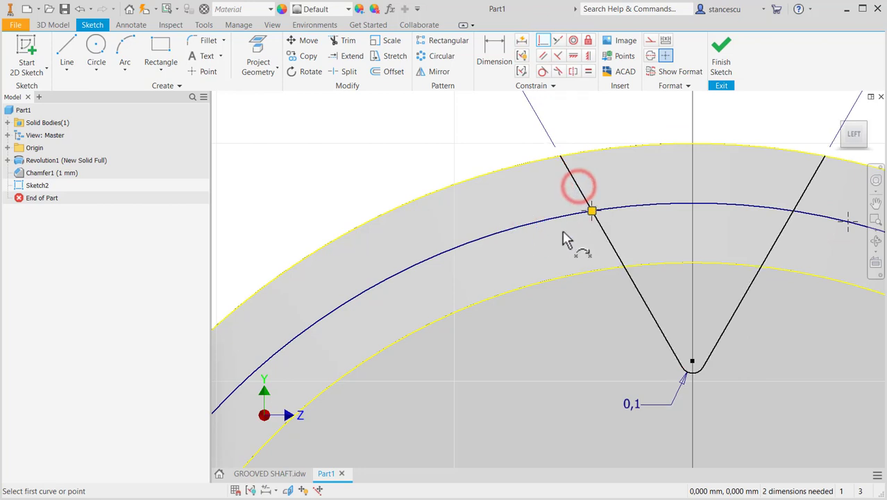
pyautogui.click(843, 229)
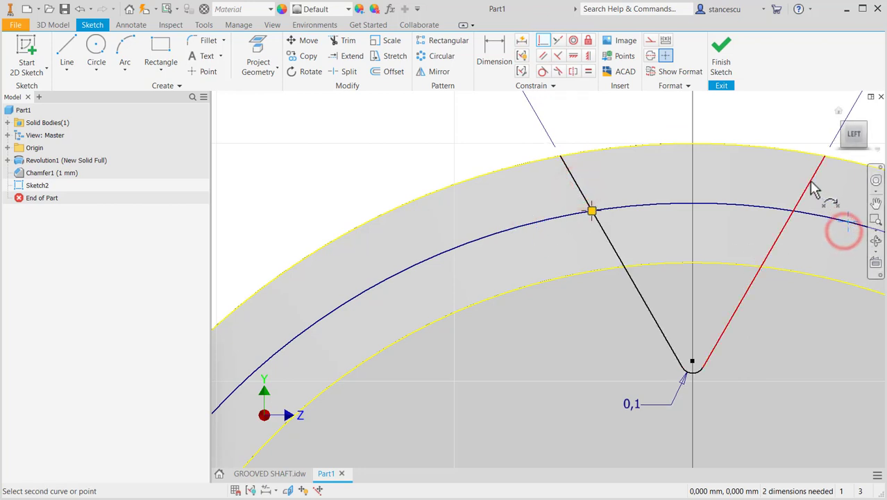
pyautogui.click(807, 186)
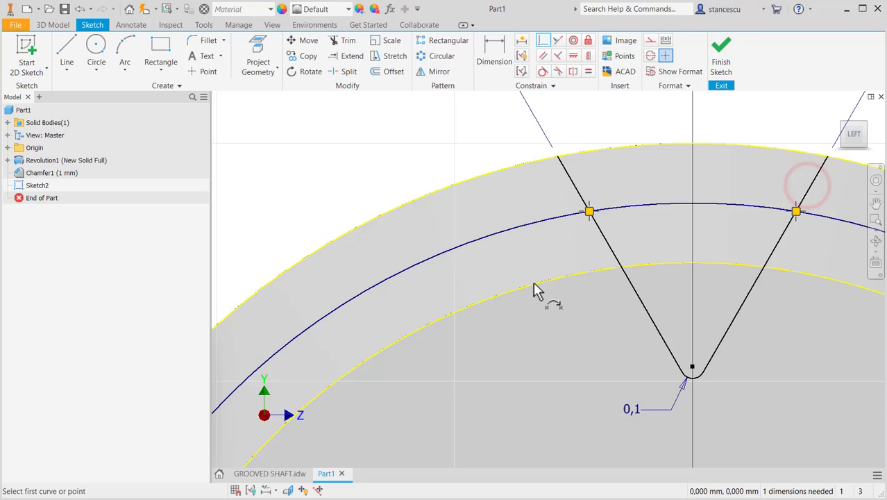
# Check the groove dimensions on the GROOVED SHAFT drawing, then return to Part1.
pyautogui.scroll(2, 514, 297)
pyautogui.scroll(2, 514, 305)
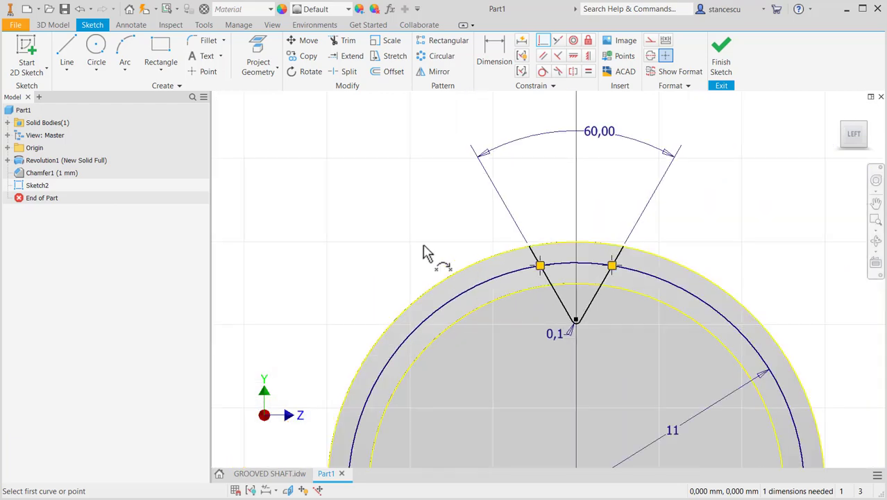
pyautogui.click(268, 476)
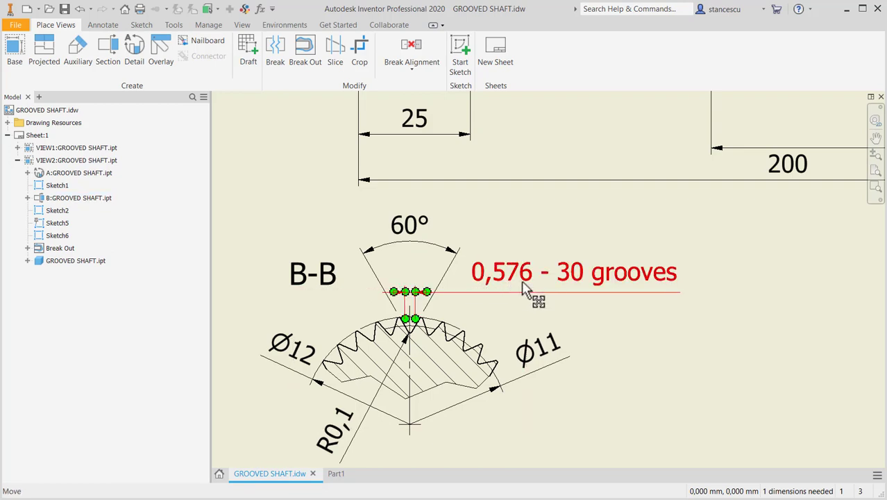
pyautogui.click(331, 477)
# Dimension the distance between the two groove points on the Ø11 circle as 0,576.
pyautogui.click(497, 53)
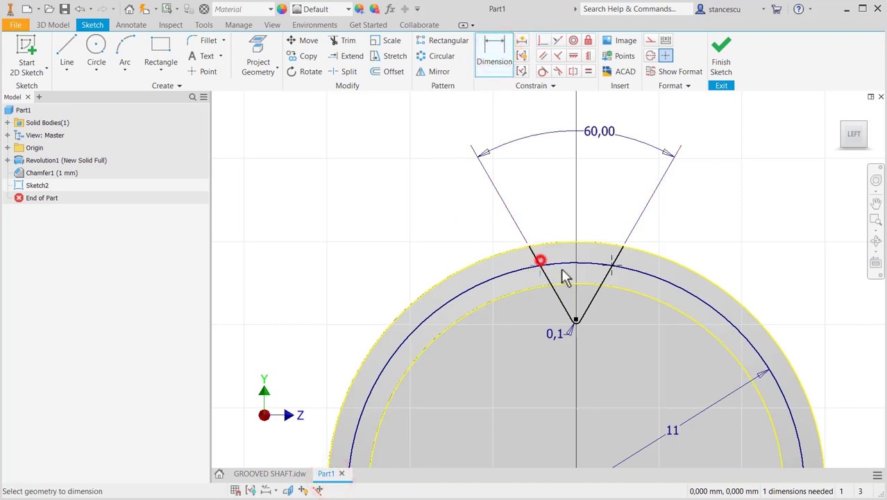
pyautogui.click(611, 262)
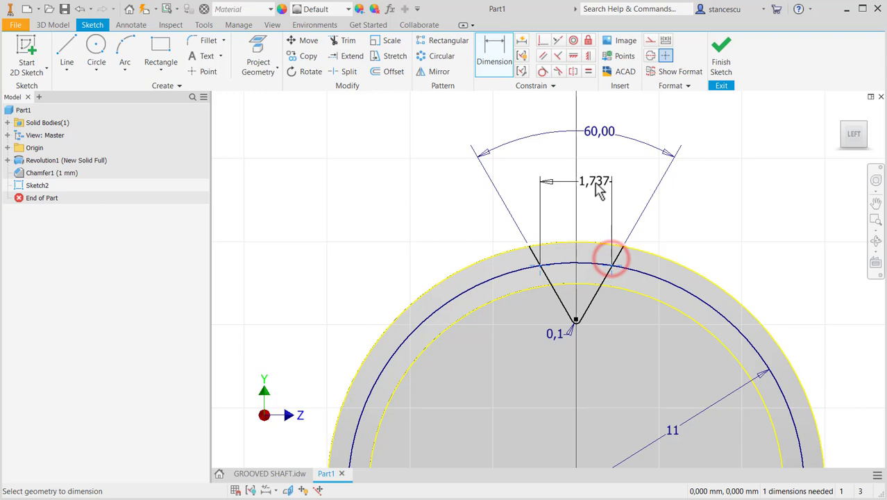
pyautogui.click(598, 190)
pyautogui.write('0.576')
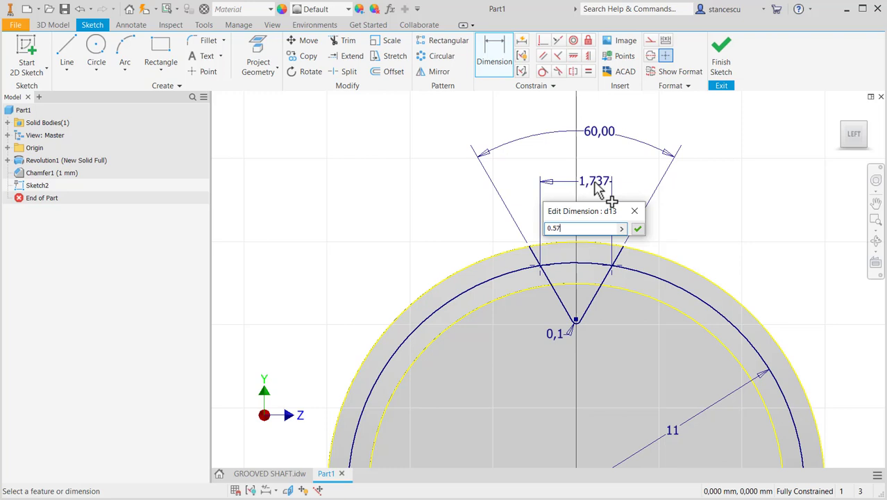
pyautogui.click(636, 229)
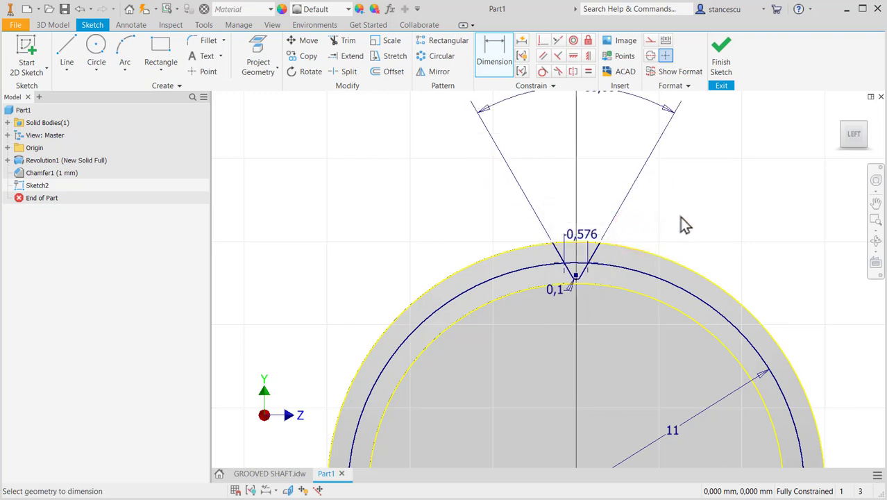
pyautogui.scroll(1, 555, 277)
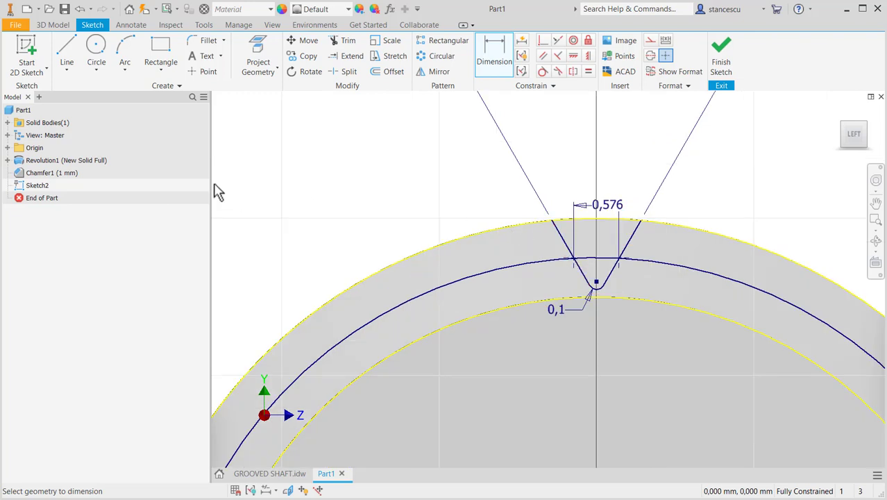
# Draw a three-point arc along the shaft's outer edge across the groove's top corners.
pyautogui.click(122, 56)
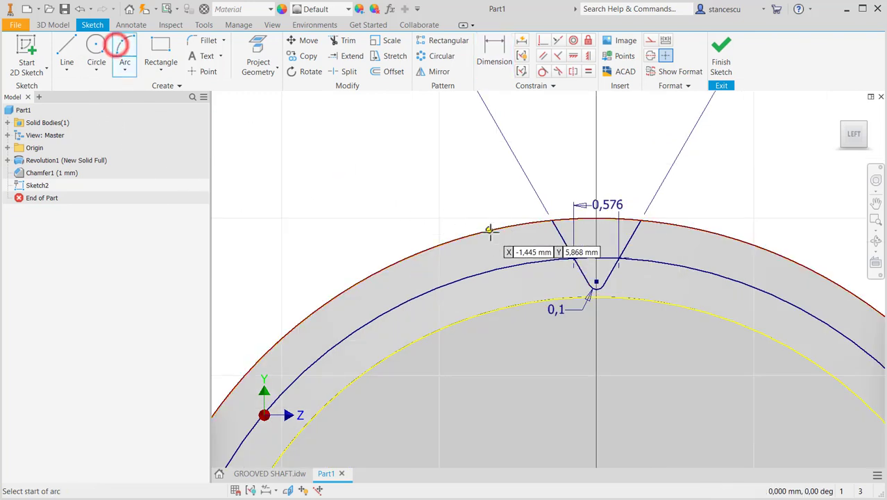
pyautogui.scroll(2, 491, 231)
pyautogui.click(602, 208)
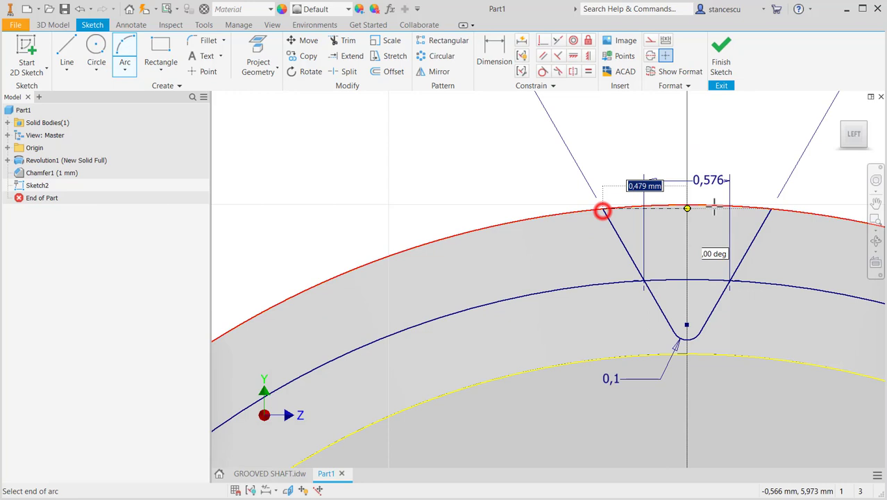
pyautogui.click(770, 208)
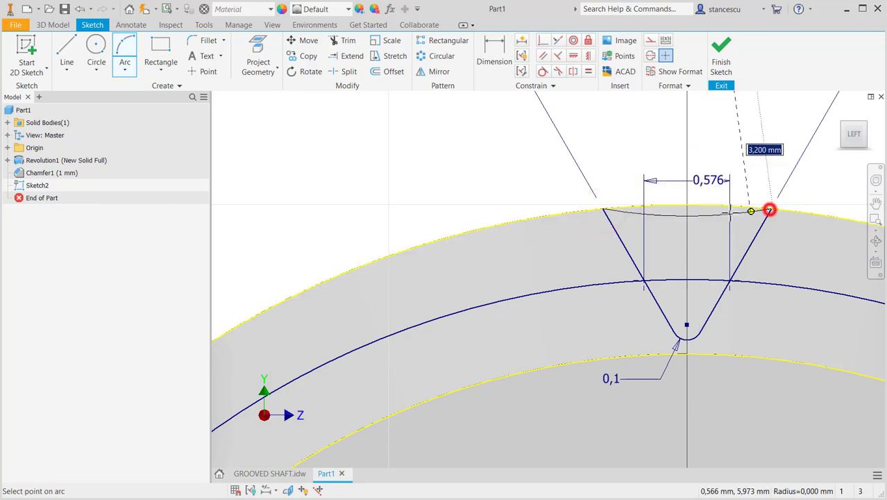
pyautogui.click(692, 204)
pyautogui.scroll(-5, 544, 333)
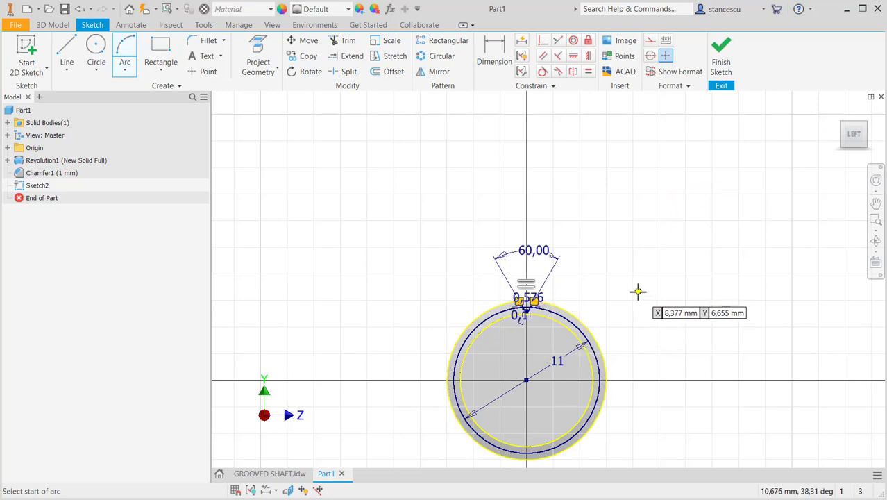
pyautogui.scroll(3, 633, 295)
pyautogui.press('Escape')
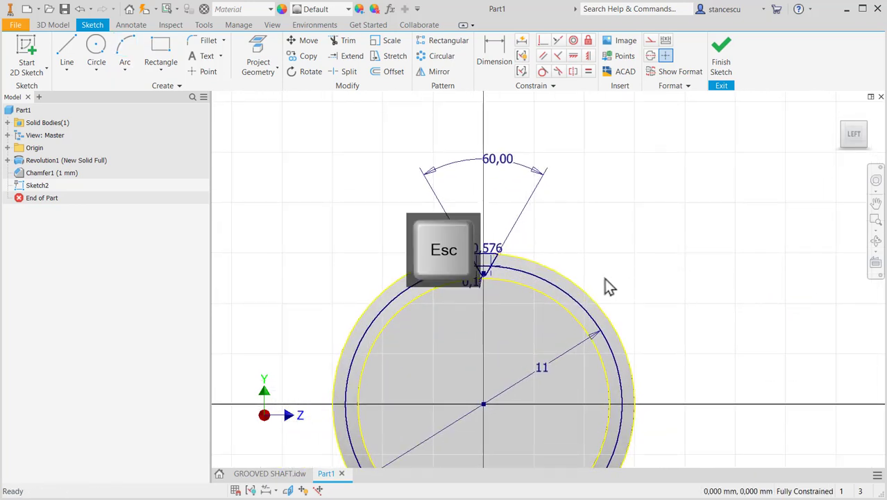
# Convert the circles to construction geometry and finish Sketch2.
pyautogui.moveTo(607, 271); pyautogui.dragTo(539, 322)
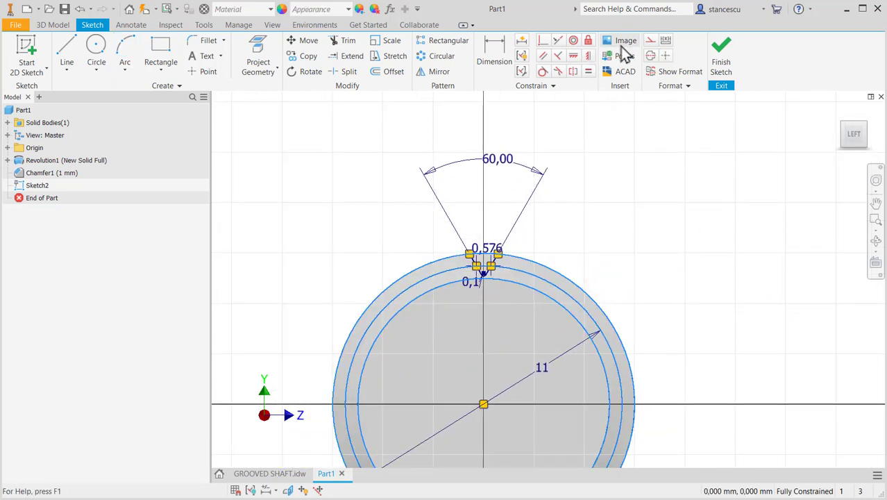
pyautogui.click(649, 42)
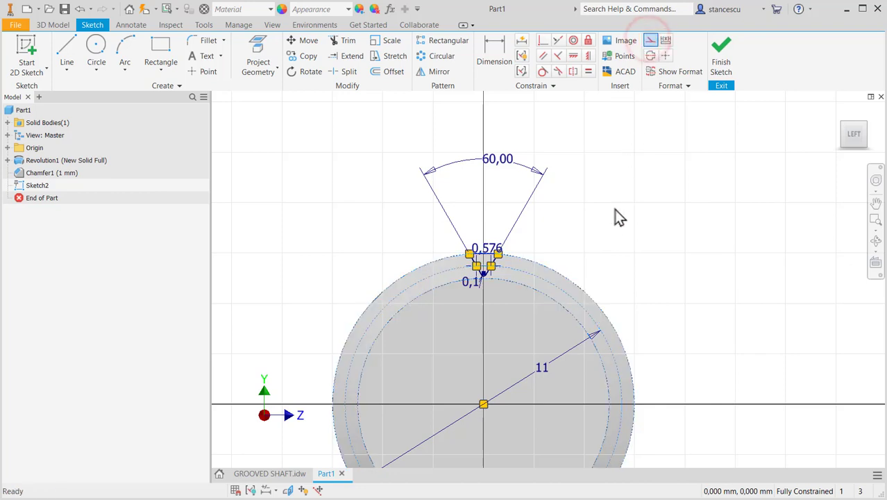
pyautogui.scroll(2, 517, 274)
pyautogui.scroll(8, 516, 274)
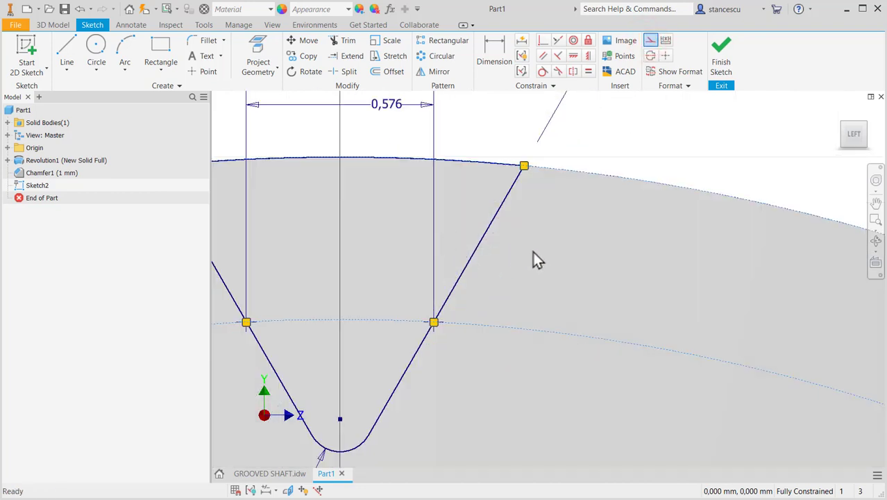
pyautogui.moveTo(532, 251); pyautogui.dragTo(724, 261, button='middle')
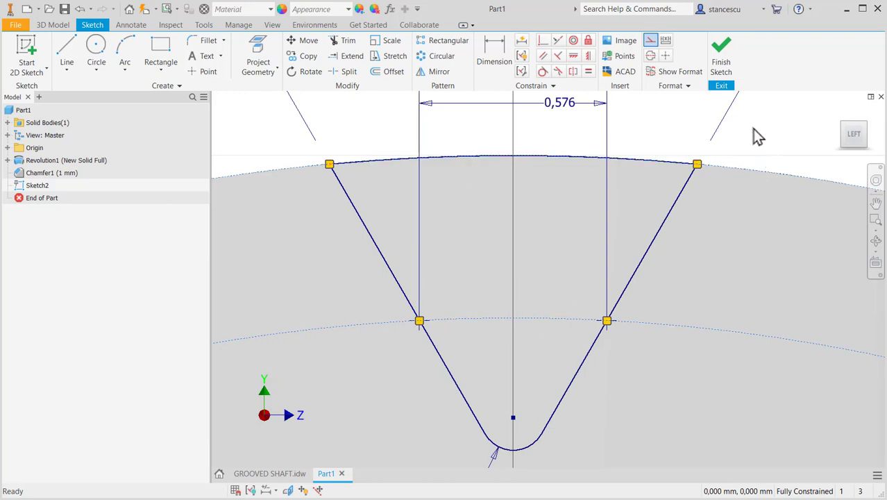
pyautogui.click(714, 62)
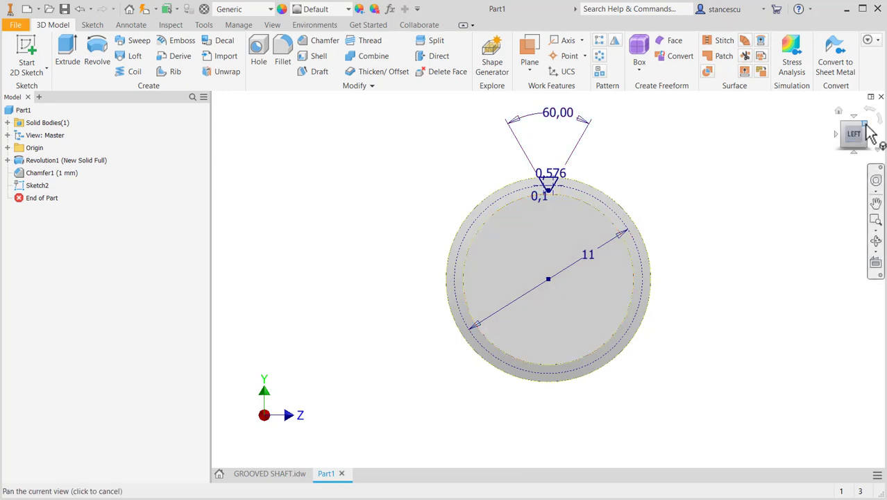
pyautogui.click(838, 111)
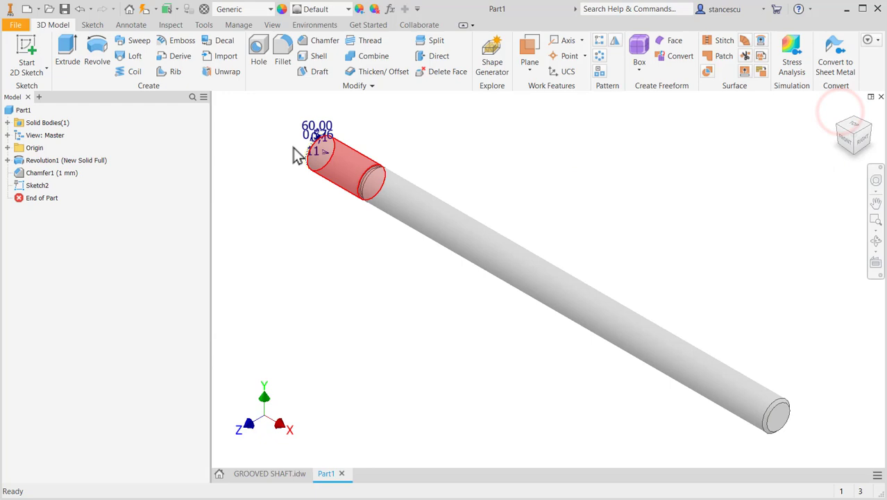
pyautogui.scroll(5, 358, 170)
pyautogui.moveTo(362, 172); pyautogui.dragTo(362, 204, button='middle')
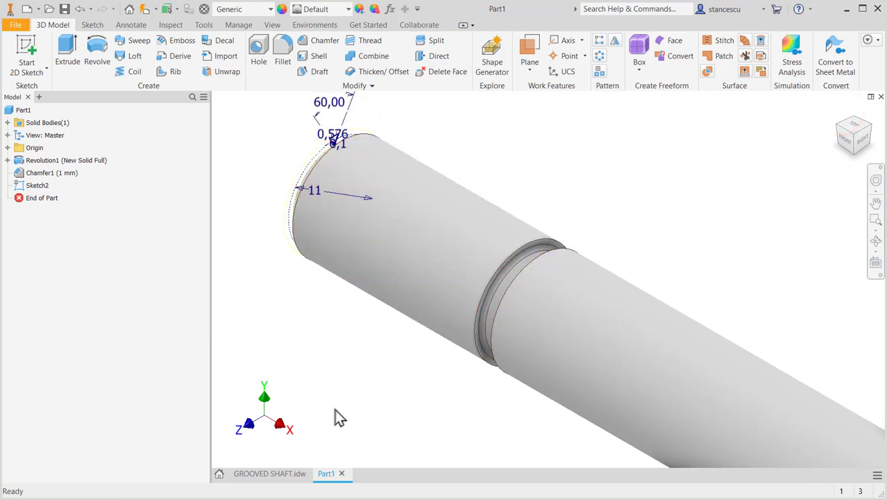
pyautogui.click(292, 473)
pyautogui.scroll(-2, 527, 208)
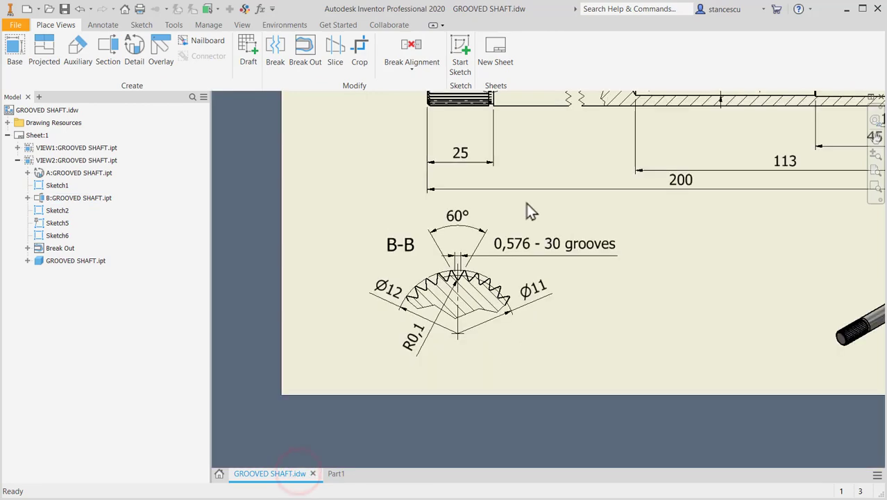
pyautogui.moveTo(527, 208); pyautogui.dragTo(519, 357, button='middle')
pyautogui.moveTo(506, 236); pyautogui.dragTo(510, 304, button='middle')
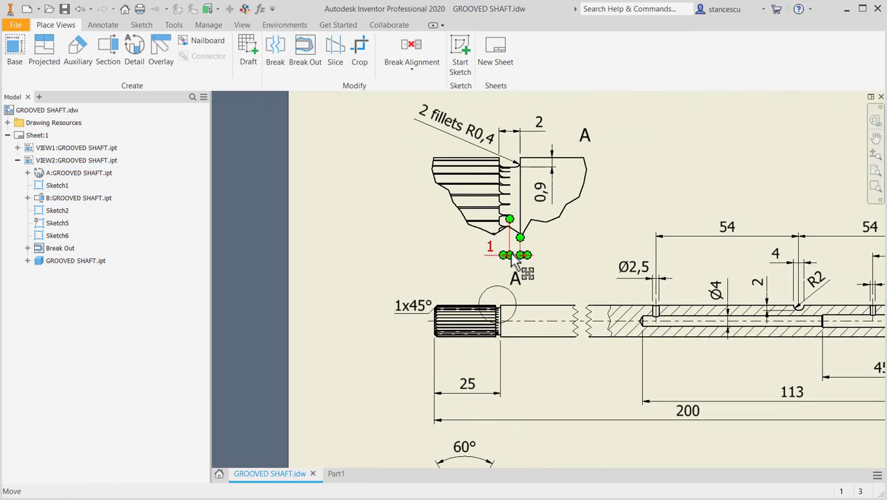
pyautogui.click(337, 475)
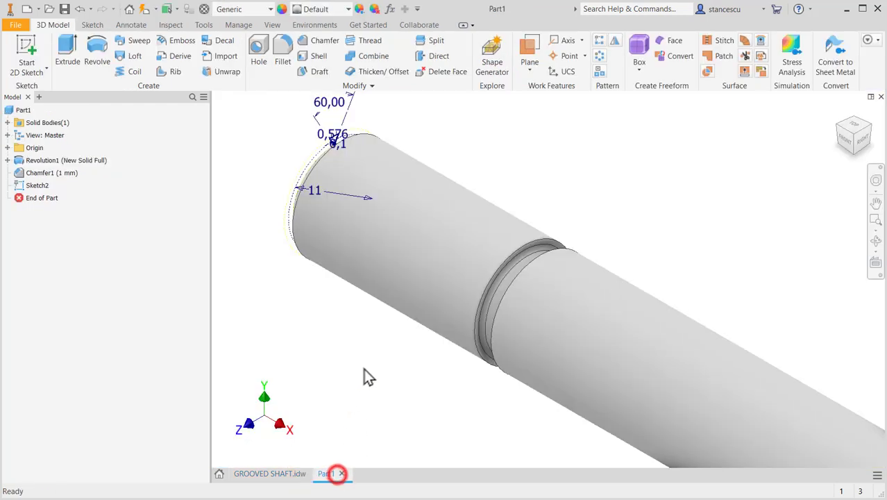
# Extrude-cut the Sketch2 groove profile into the shaft with a distance of 25-1 mm.
pyautogui.click(61, 50)
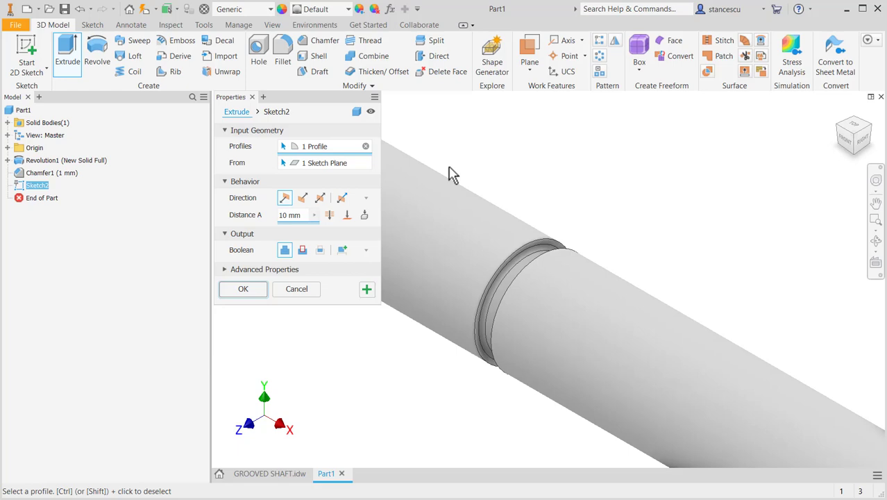
pyautogui.moveTo(451, 174)
pyautogui.mouseDown(button='middle')
pyautogui.moveTo(483, 154)
pyautogui.moveTo(673, 230)
pyautogui.mouseUp(button='middle')
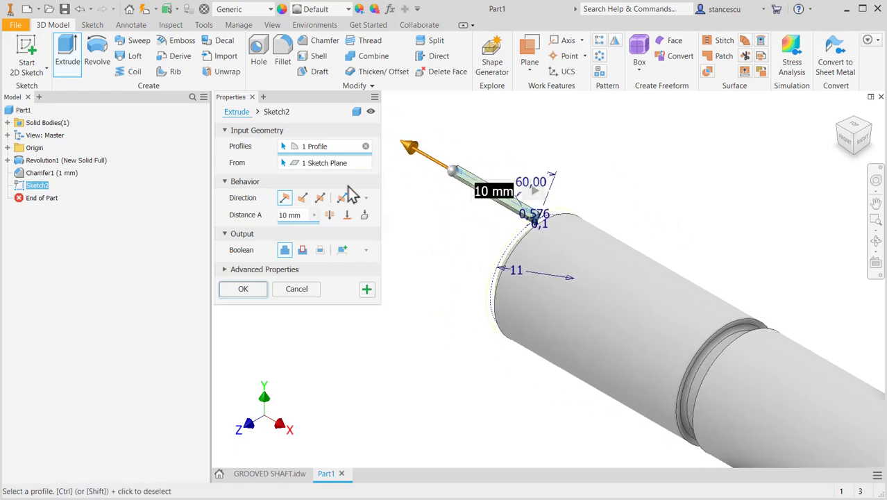
pyautogui.click(302, 250)
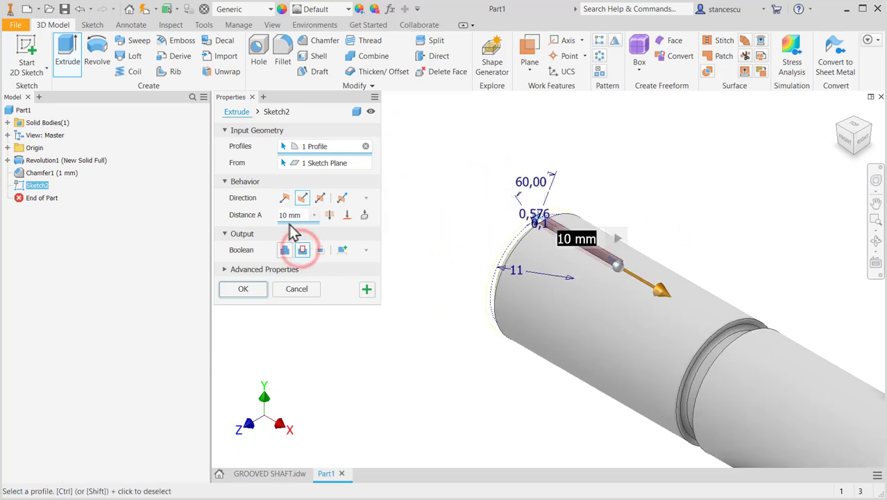
pyautogui.write('2')
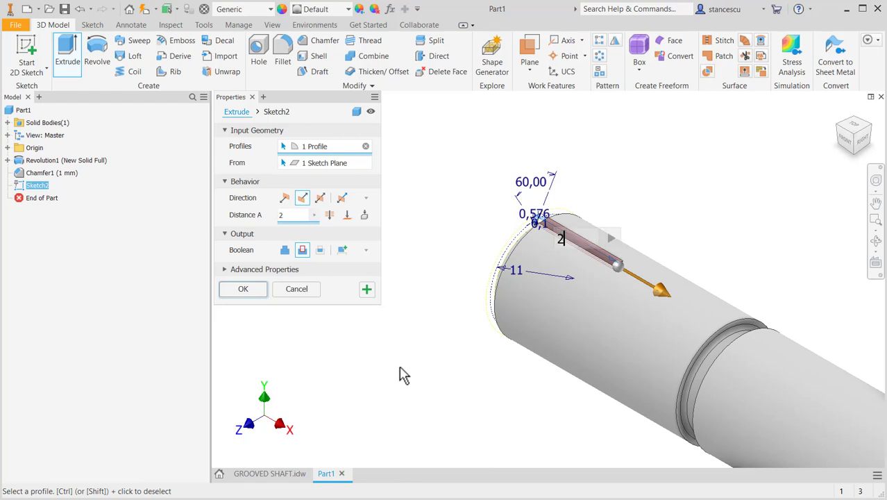
pyautogui.write('5-1')
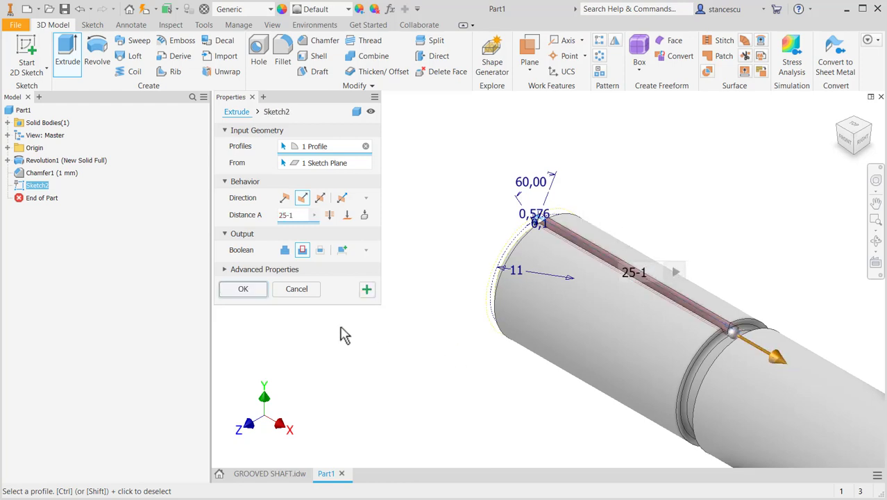
pyautogui.click(244, 288)
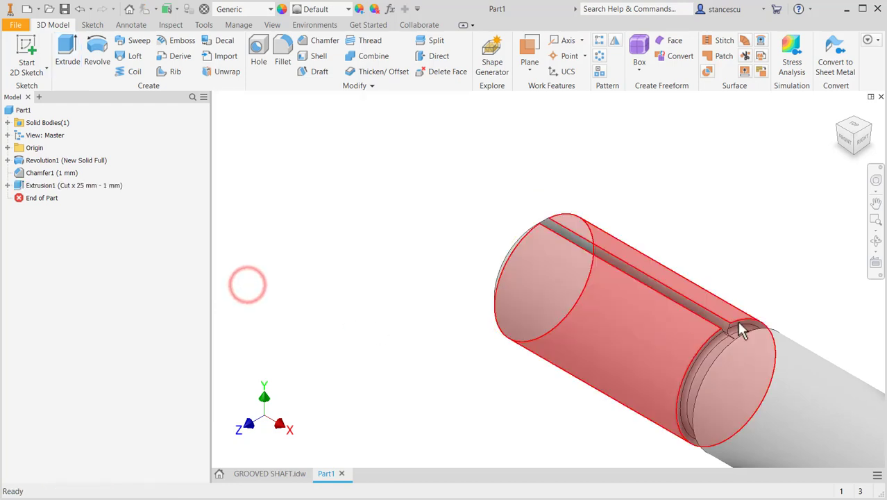
pyautogui.scroll(-3, 761, 360)
pyautogui.scroll(-2, 758, 351)
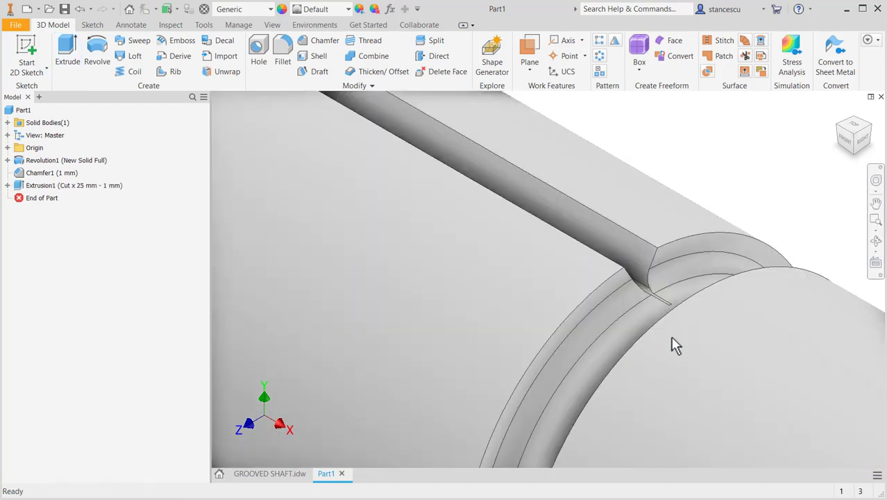
pyautogui.moveTo(671, 344); pyautogui.dragTo(663, 397, button='middle')
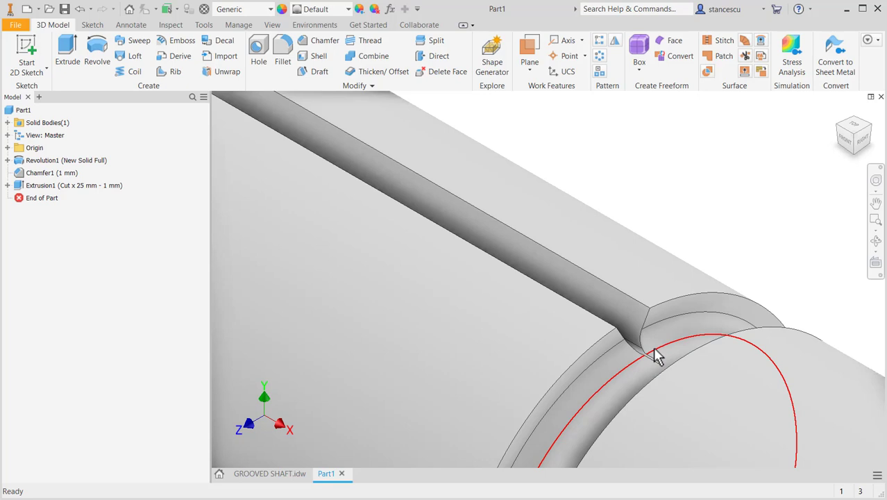
pyautogui.scroll(1, 646, 377)
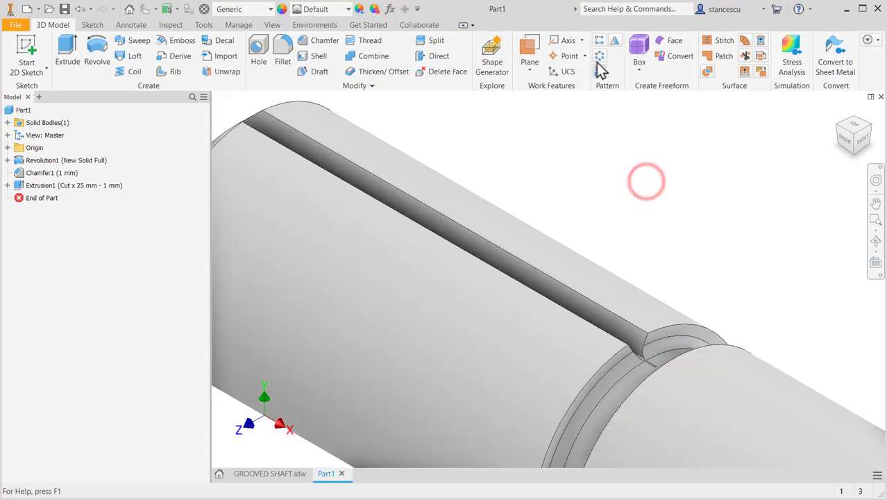
pyautogui.click(290, 473)
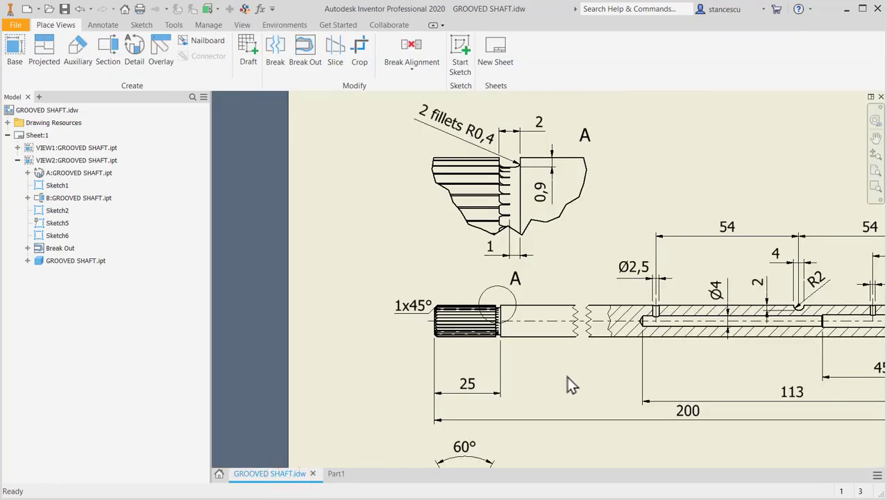
pyautogui.moveTo(569, 380); pyautogui.dragTo(595, 202, button='middle')
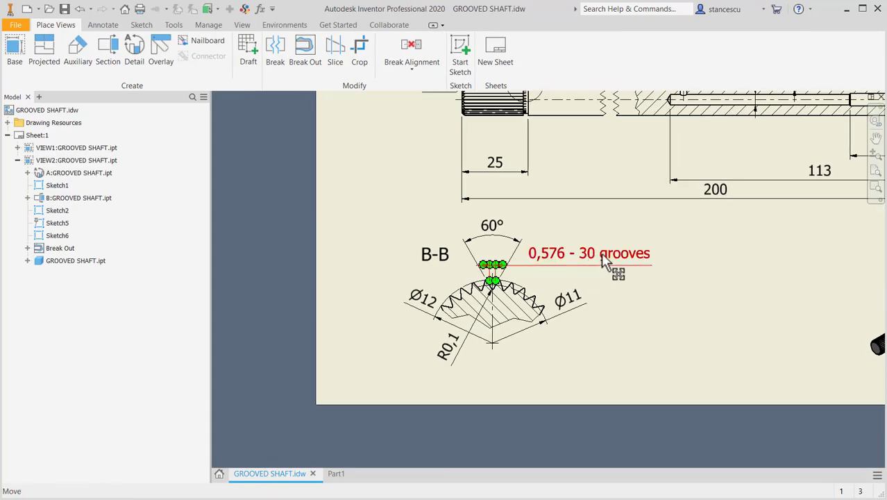
pyautogui.click(336, 474)
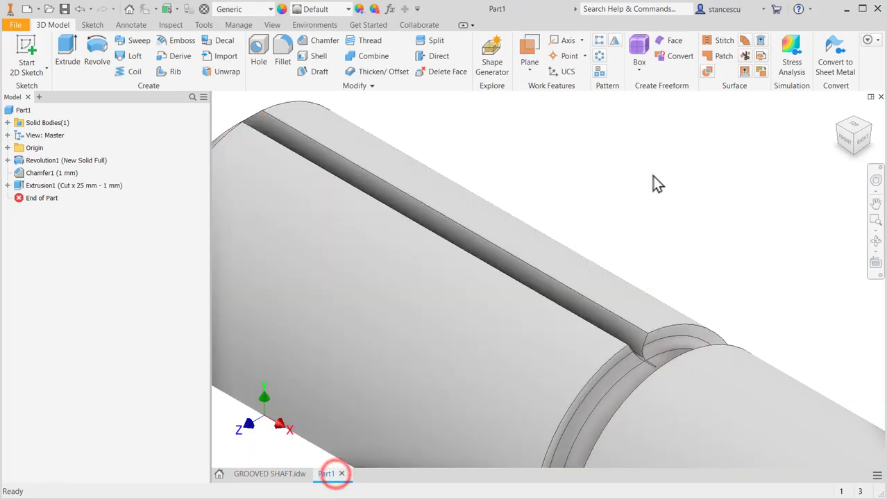
# Circular-pattern Extrusion1 30 times about the shaft's cylindrical face, then view the whole shaft.
pyautogui.click(601, 58)
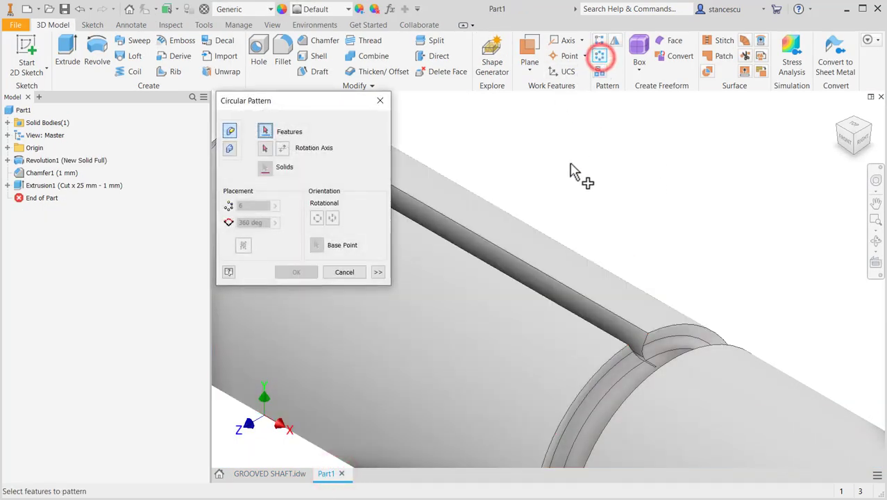
pyautogui.click(553, 290)
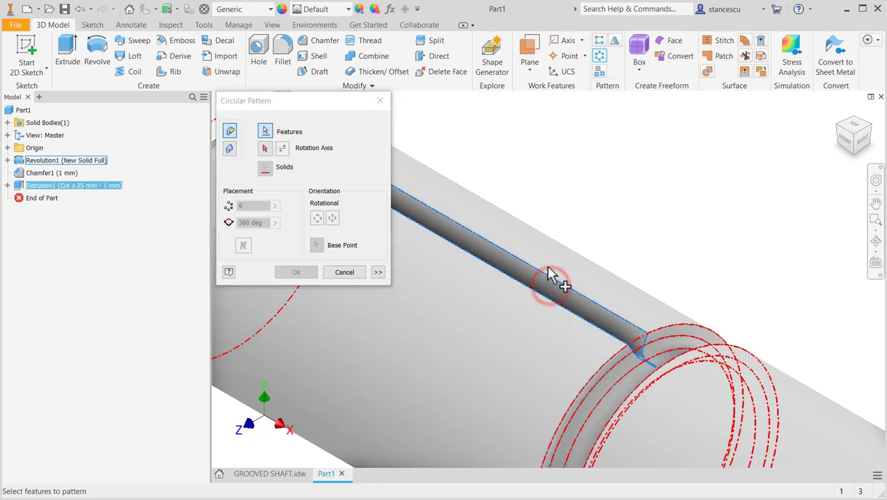
pyautogui.click(264, 149)
pyautogui.click(447, 338)
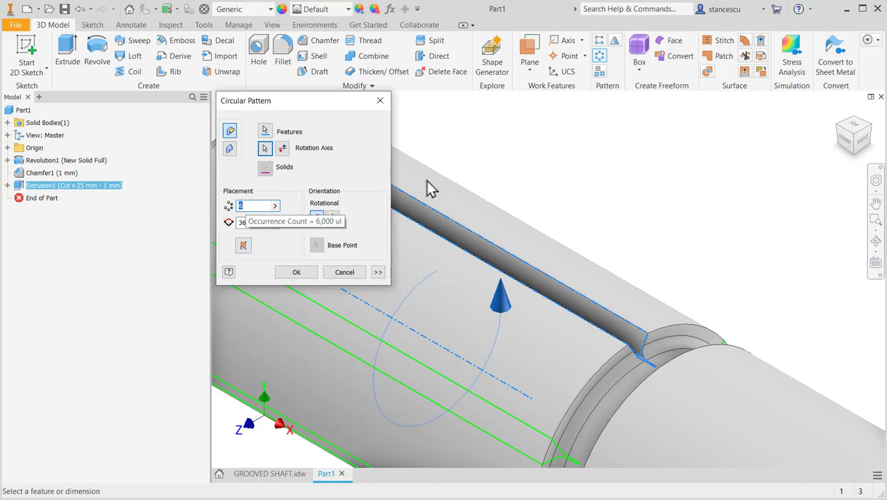
pyautogui.write('0')
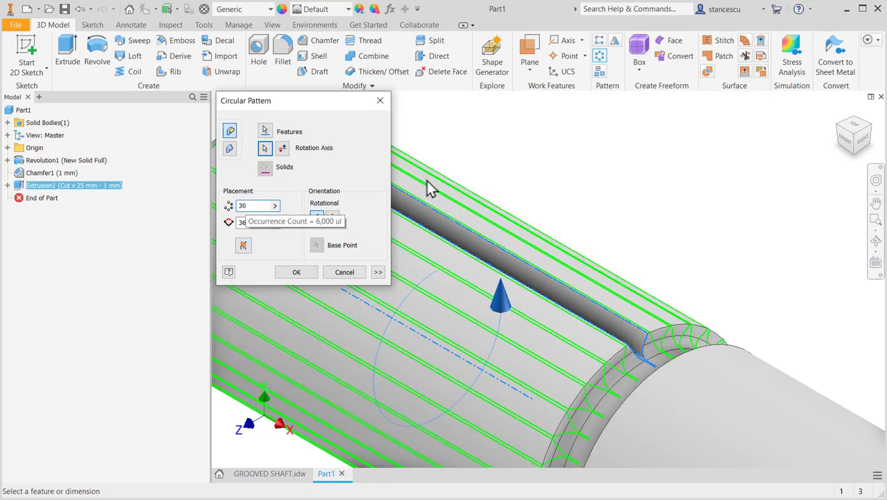
pyautogui.click(295, 272)
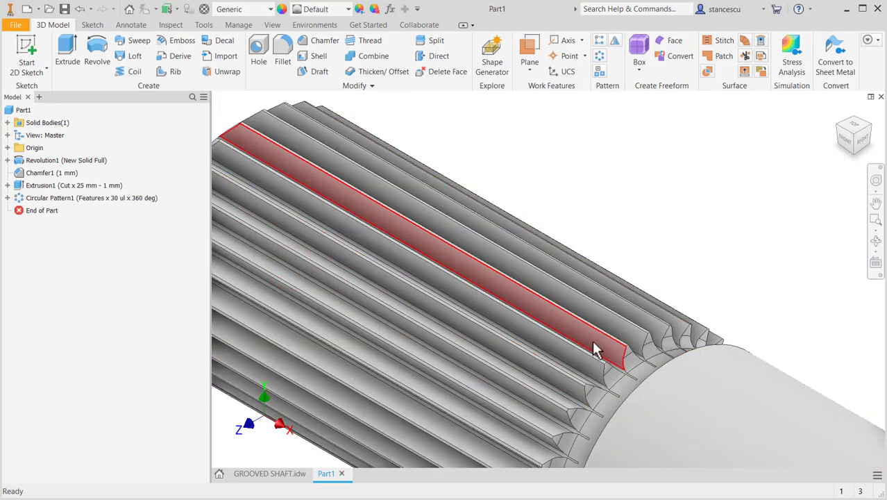
pyautogui.scroll(-1, 683, 372)
pyautogui.scroll(-1, 614, 396)
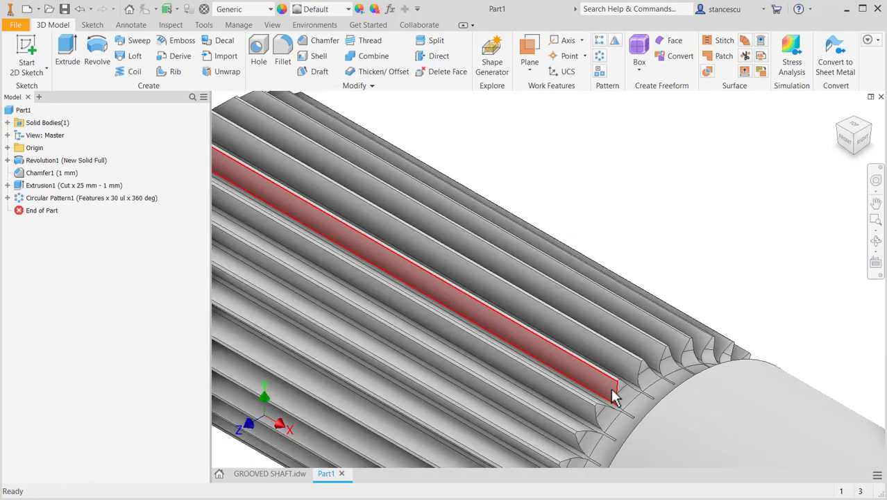
pyautogui.scroll(3, 614, 396)
pyautogui.moveTo(580, 401); pyautogui.dragTo(550, 331, button='middle')
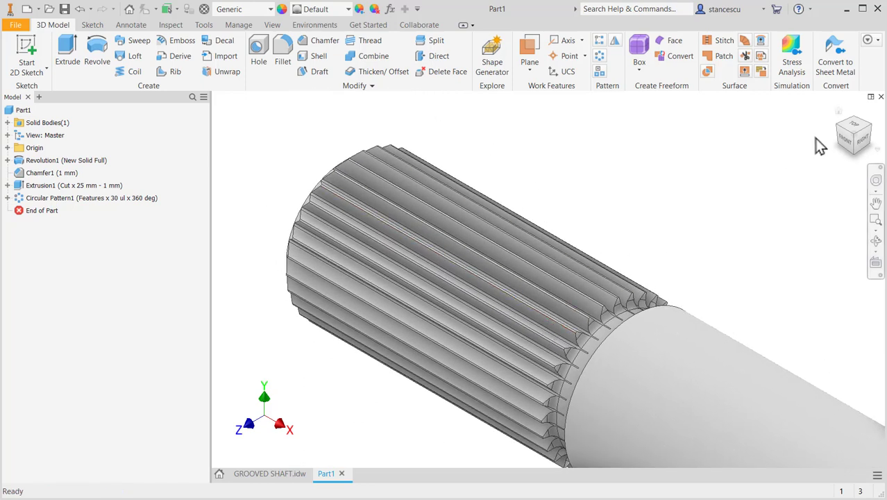
pyautogui.click(838, 111)
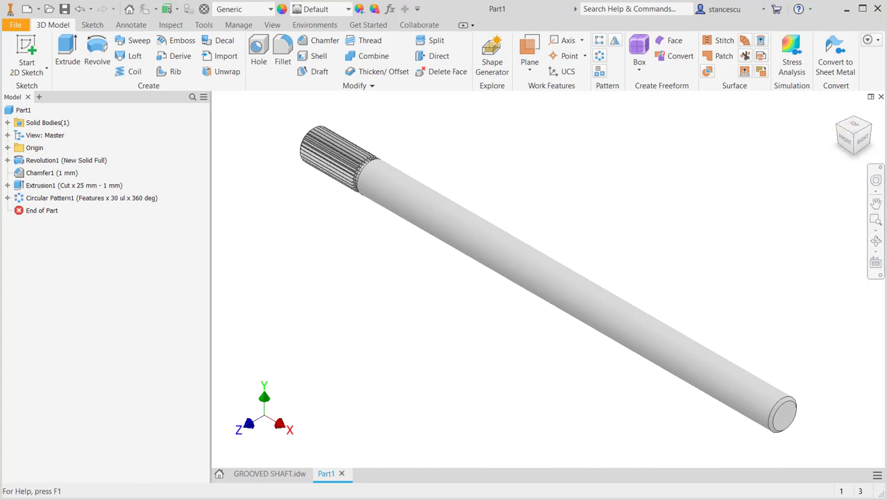
# Zoom around the isometric view and R2 groove area on the GROOVED SHAFT drawing, then return to Part1.
pyautogui.click(271, 474)
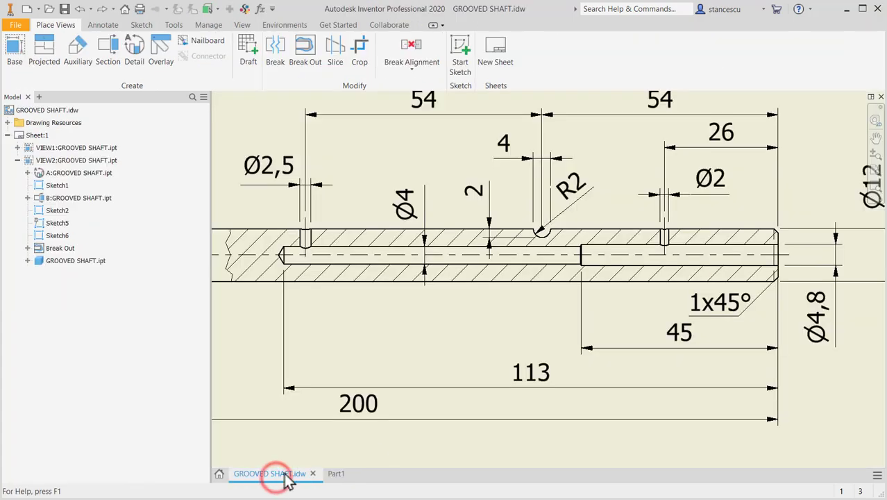
pyautogui.scroll(-3, 608, 358)
pyautogui.moveTo(623, 388); pyautogui.dragTo(548, 251, button='middle')
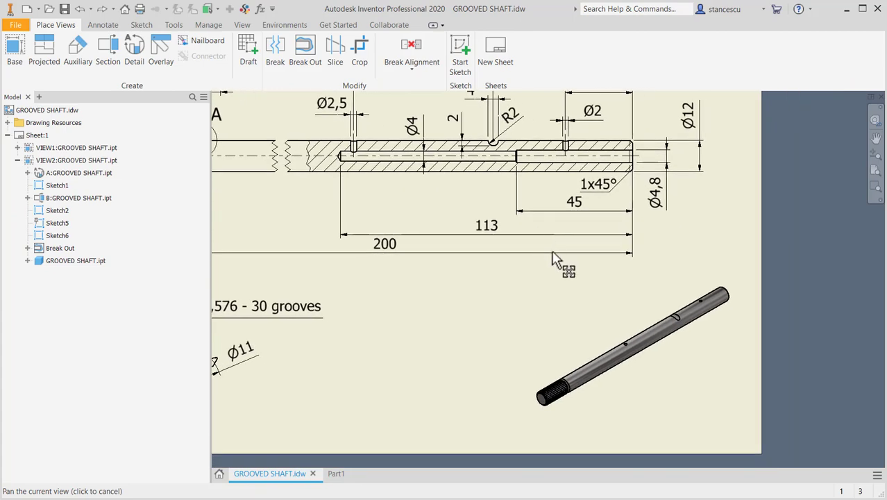
pyautogui.scroll(3, 673, 327)
pyautogui.scroll(3, 675, 321)
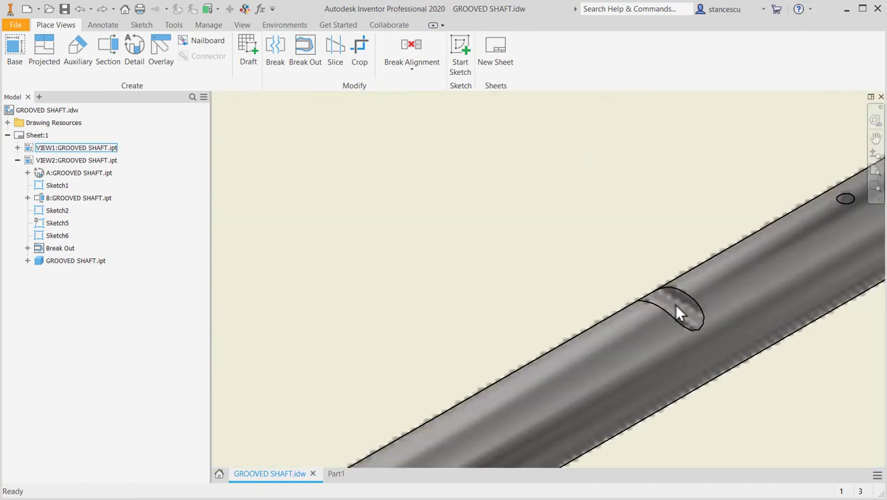
pyautogui.scroll(-5, 465, 291)
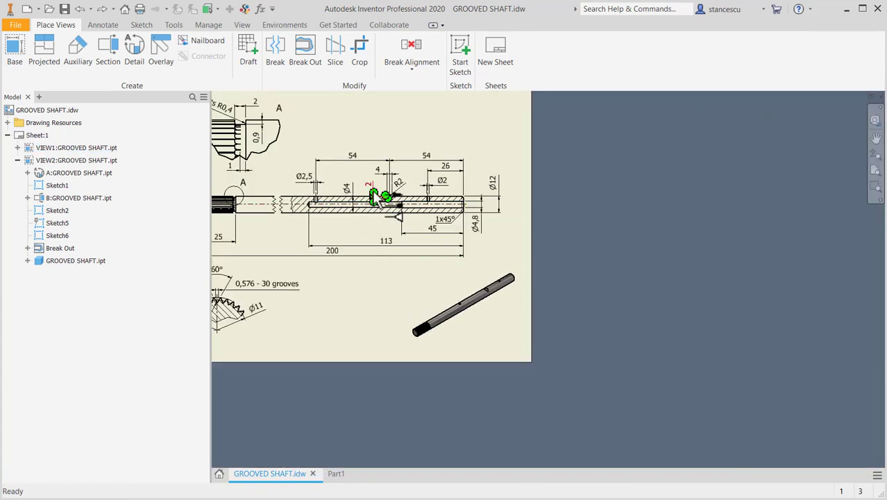
pyautogui.scroll(3, 441, 238)
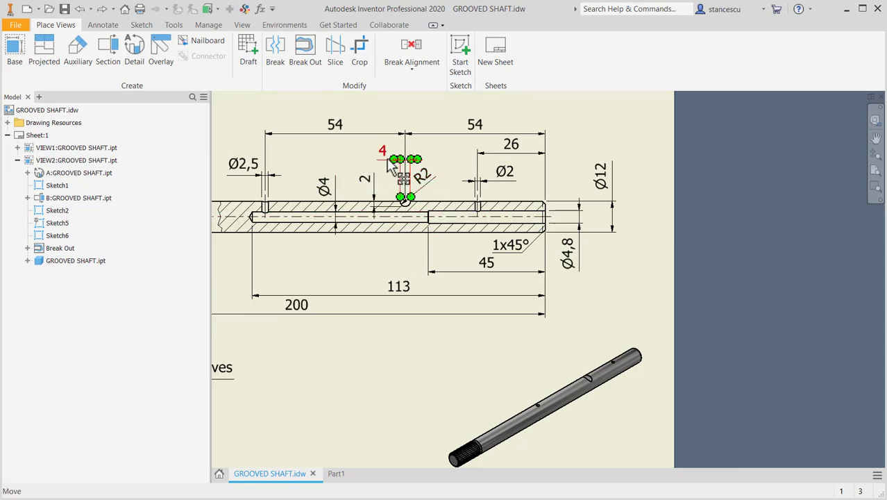
pyautogui.scroll(4, 410, 236)
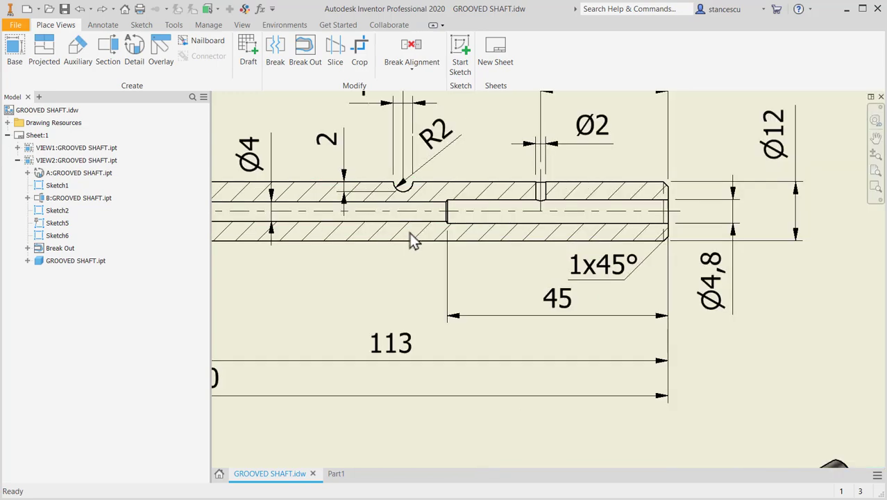
pyautogui.moveTo(412, 239); pyautogui.dragTo(454, 367, button='middle')
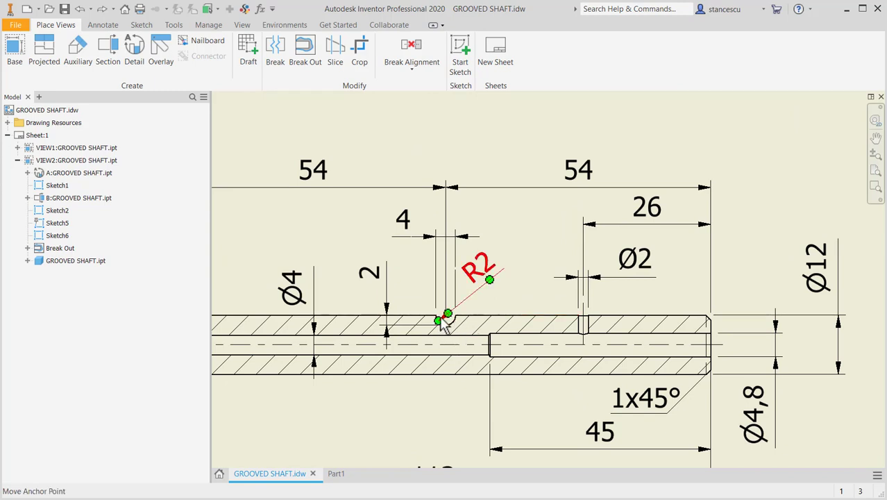
pyautogui.scroll(3, 464, 323)
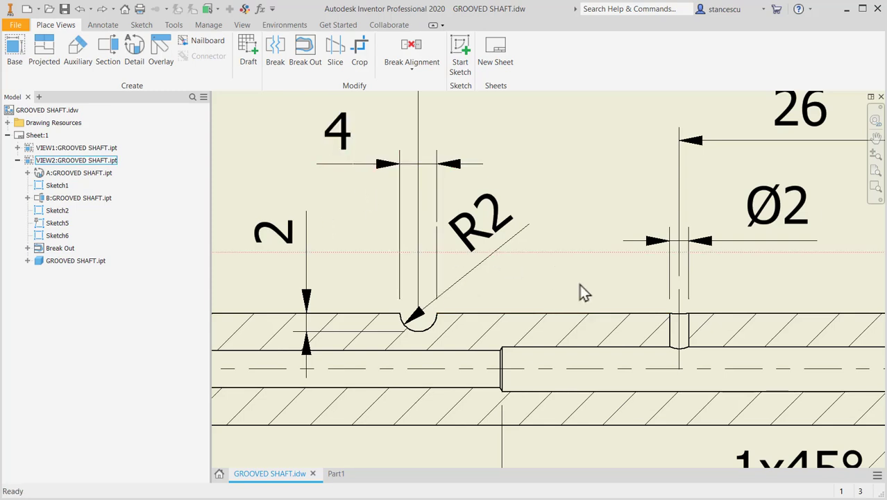
pyautogui.scroll(-3, 579, 284)
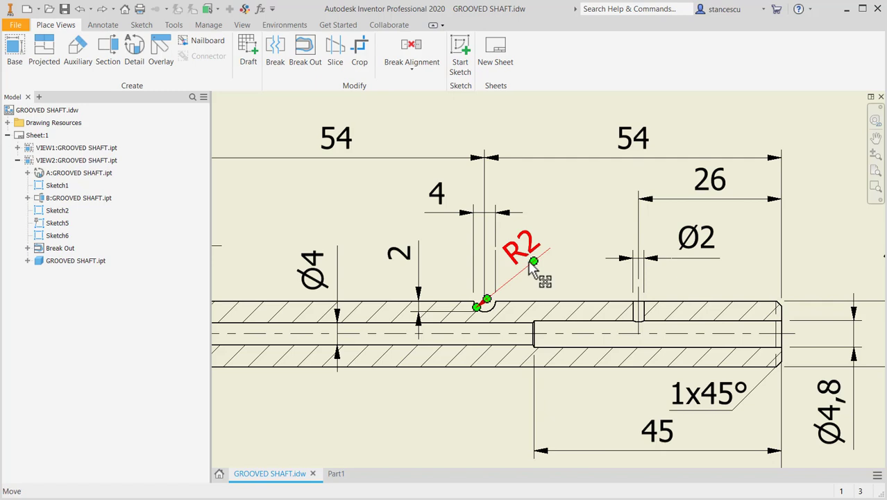
pyautogui.click(339, 475)
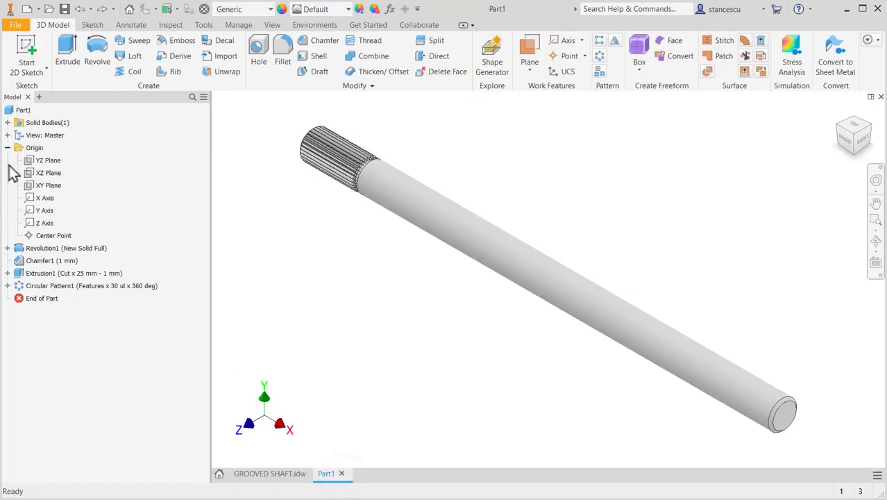
# Start a sketch on the XY plane and draw a radius 2 circle above the shaft.
pyautogui.click(43, 186)
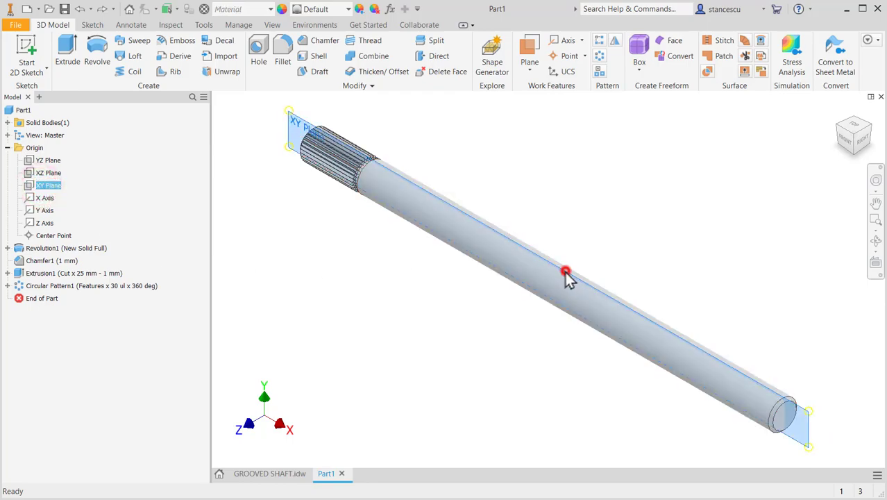
pyautogui.press('s')
pyautogui.press('F2')
pyautogui.moveTo(653, 202); pyautogui.dragTo(815, 208)
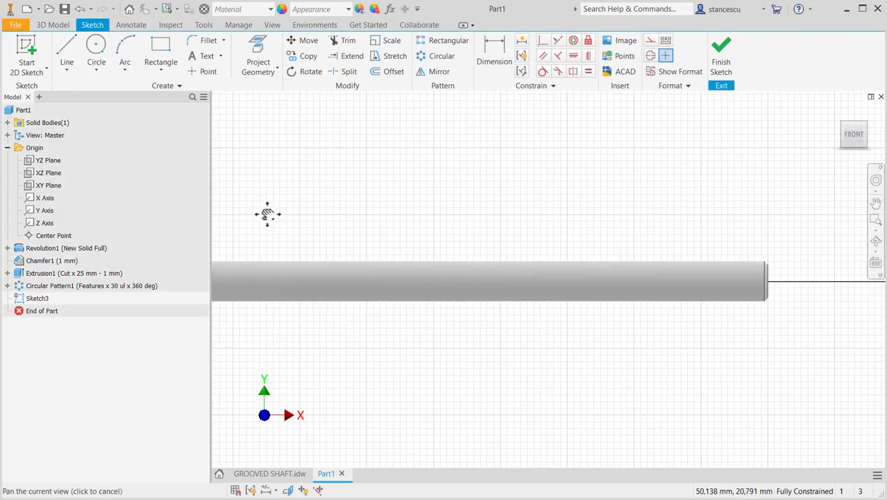
pyautogui.press('Escape')
pyautogui.click(96, 55)
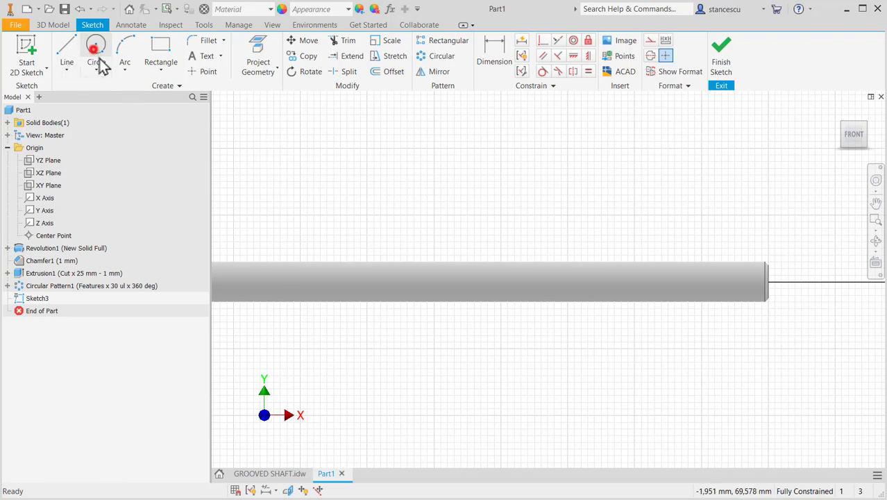
pyautogui.click(546, 185)
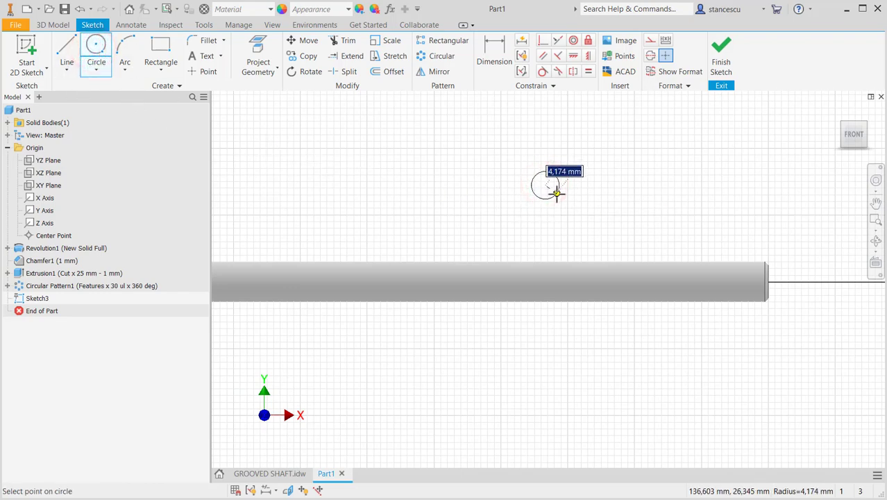
pyautogui.press('Return')
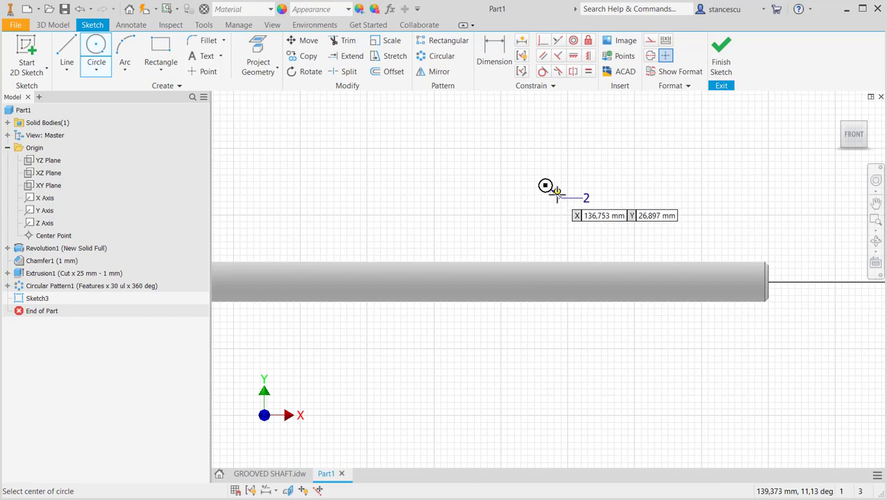
# Project the shaft's top edge as construction geometry and make the circle centre coincident with it.
pyautogui.click(255, 52)
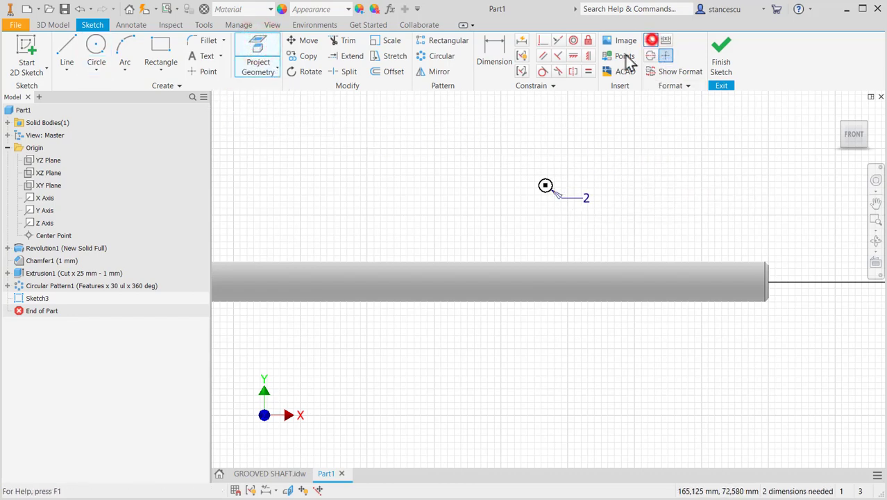
pyautogui.click(651, 40)
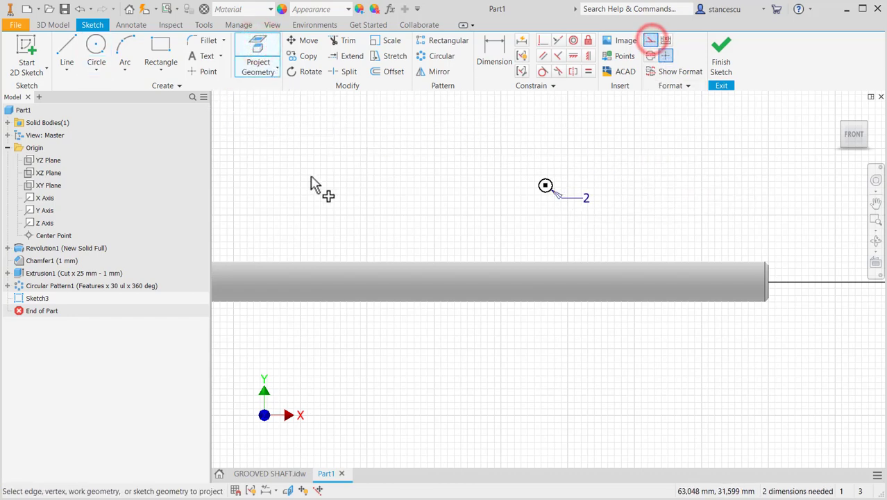
pyautogui.click(363, 261)
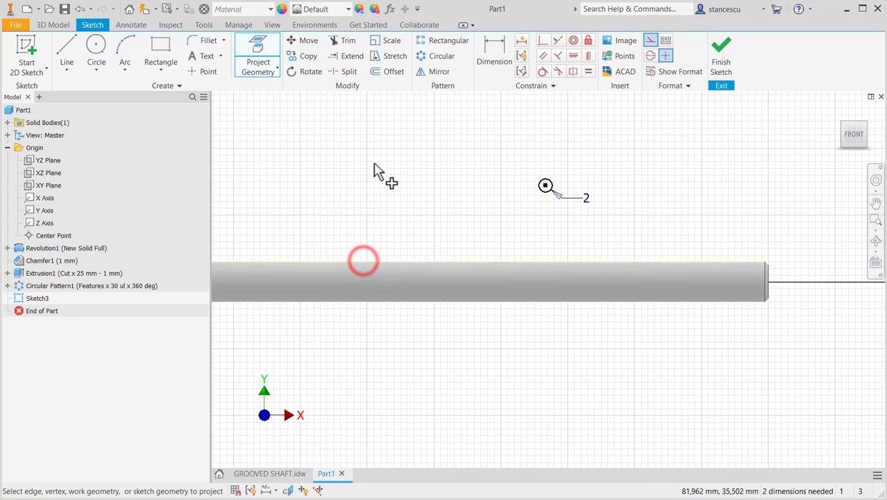
pyautogui.click(648, 40)
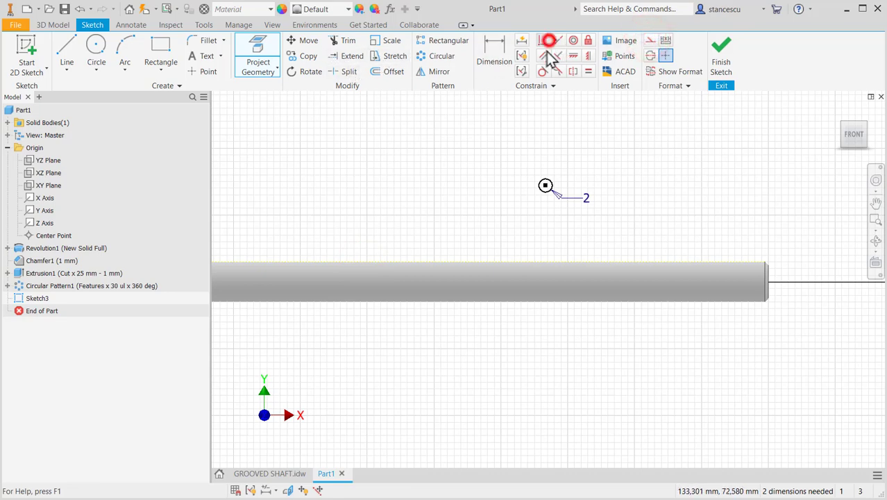
pyautogui.click(545, 186)
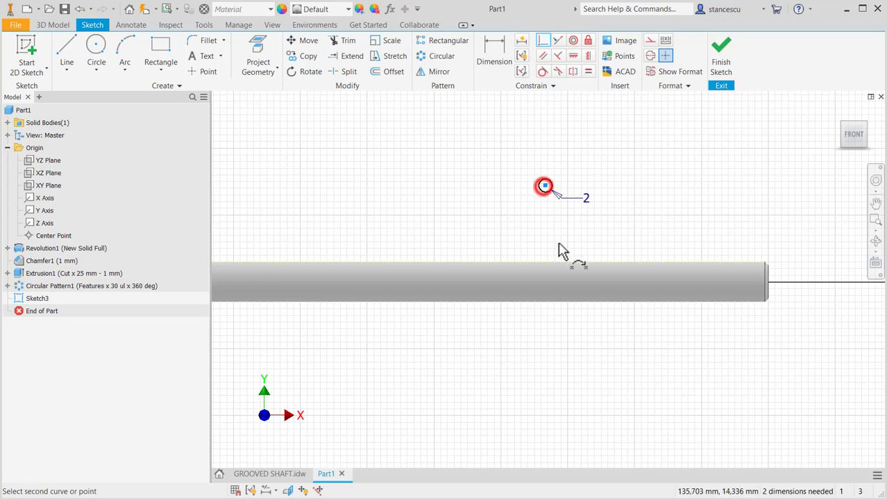
pyautogui.click(565, 263)
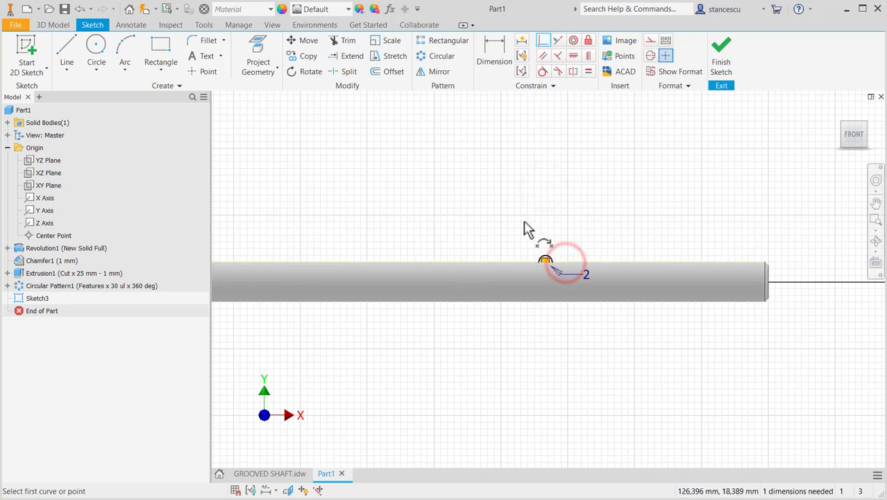
# Dimension the circle centre 54 from the shaft's right end.
pyautogui.click(480, 50)
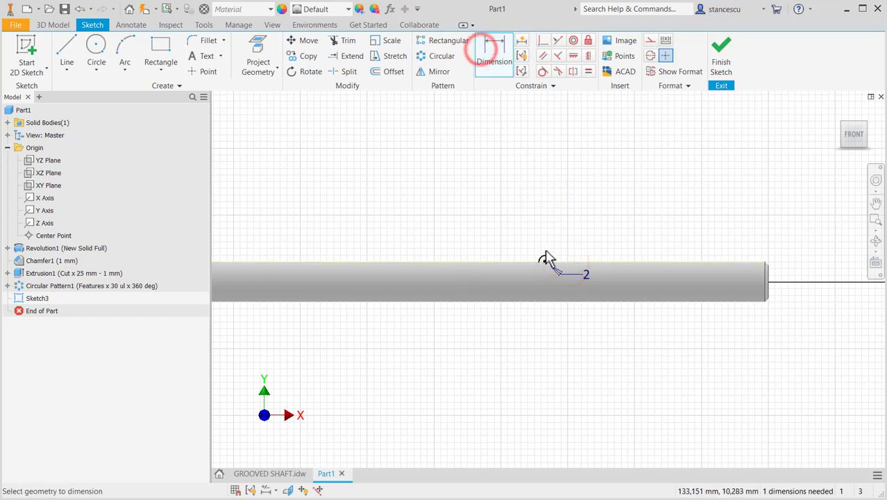
pyautogui.click(545, 263)
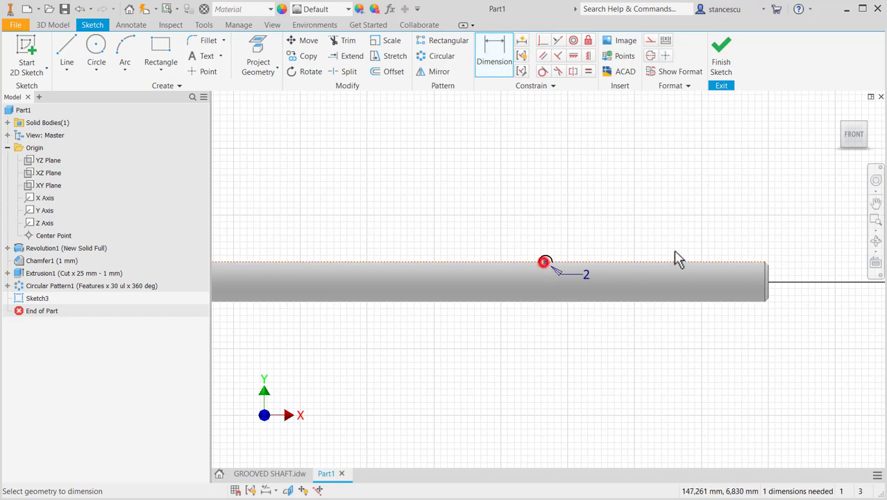
pyautogui.click(770, 272)
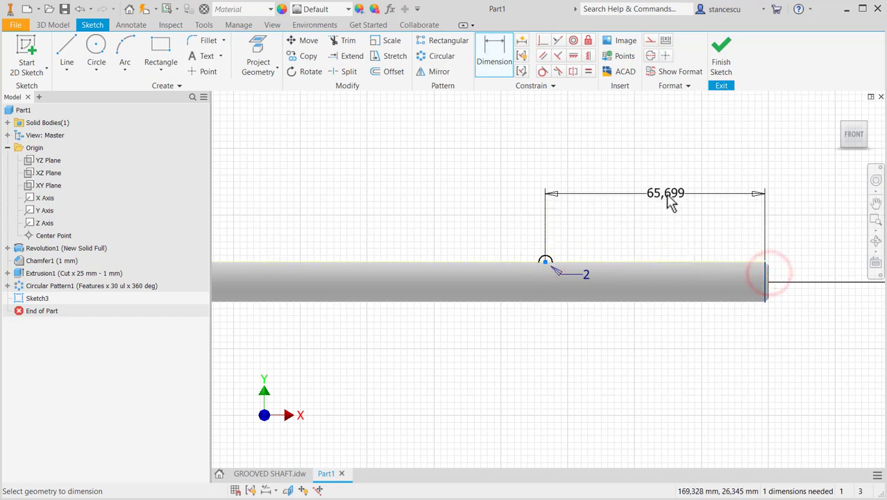
pyautogui.click(666, 194)
pyautogui.write('5')
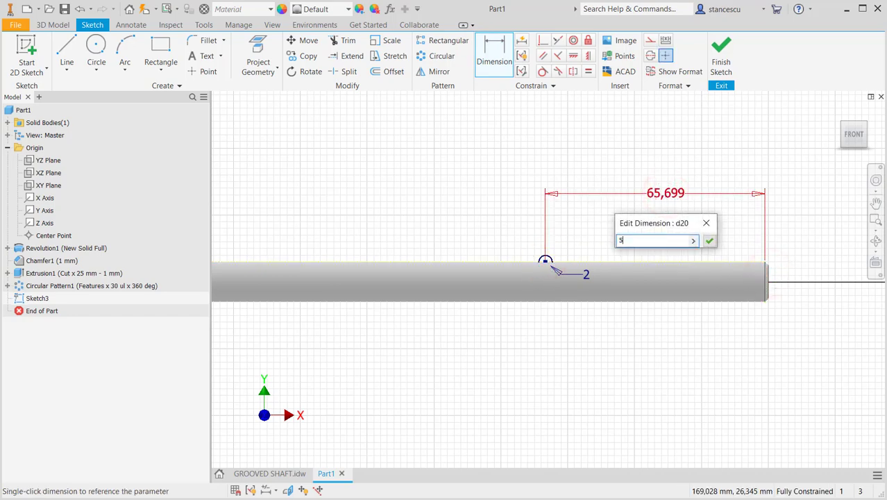
pyautogui.write('4')
pyautogui.press('Return')
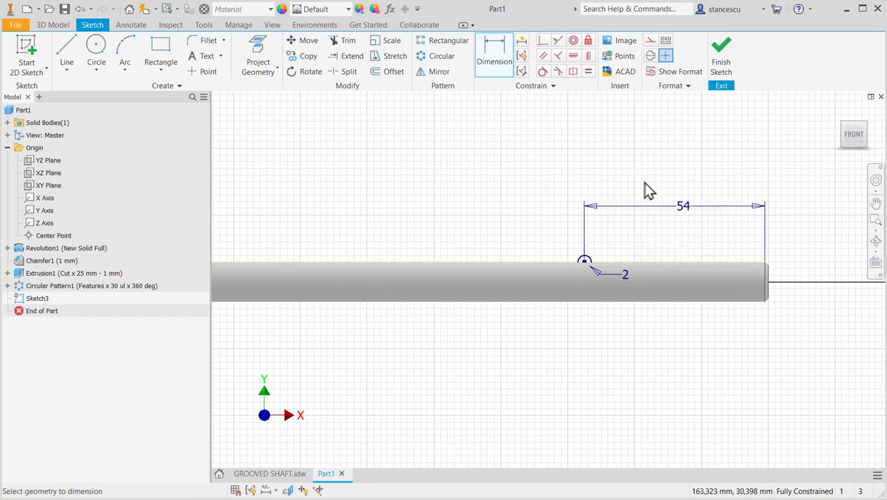
# Finish Sketch3 and cut-extrude the R2 circle symmetrically 10 mm into the shaft.
pyautogui.click(721, 46)
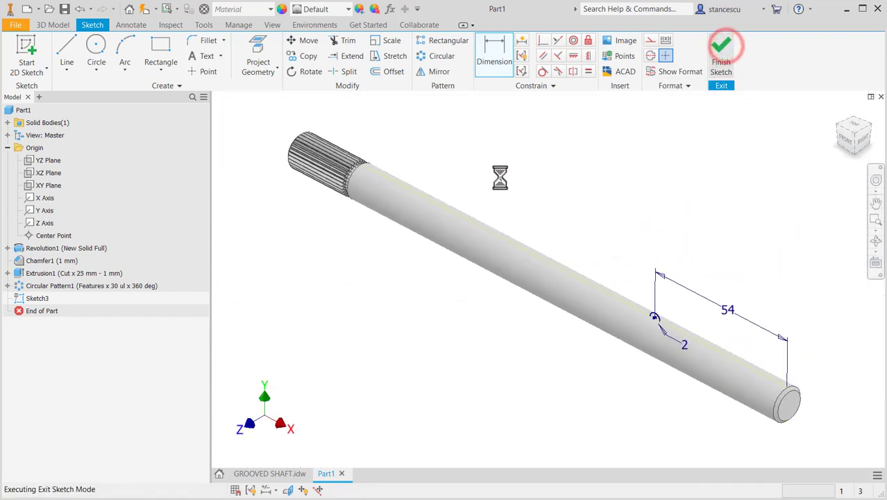
pyautogui.click(67, 54)
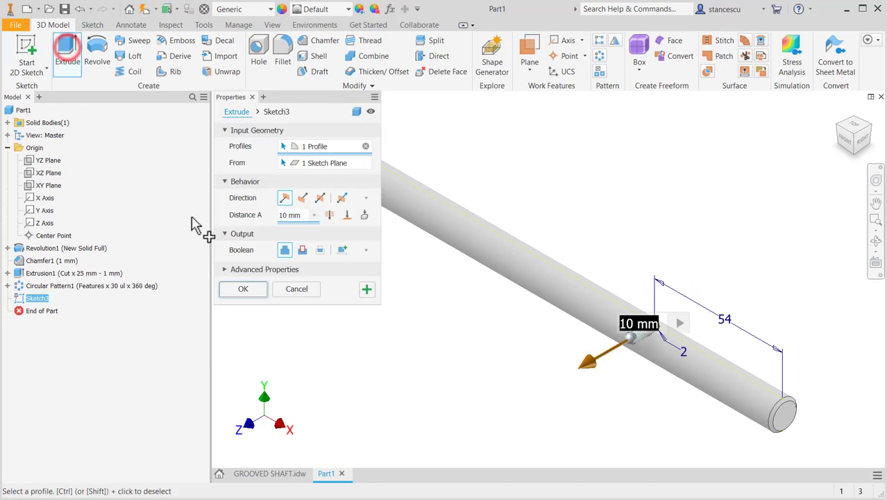
pyautogui.click(320, 198)
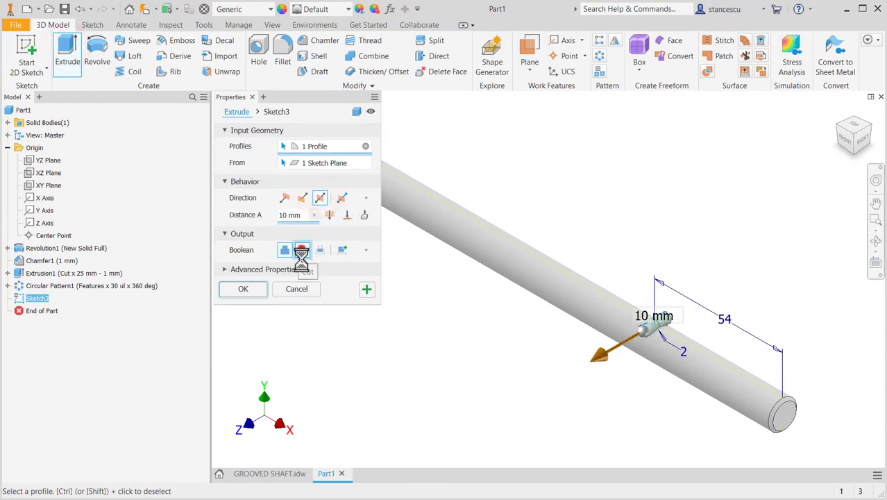
pyautogui.click(302, 251)
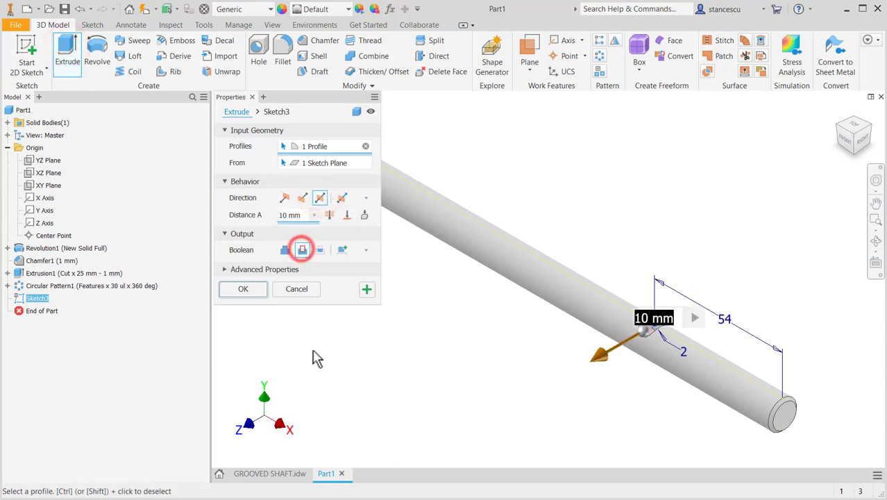
pyautogui.click(245, 289)
pyautogui.scroll(5, 651, 356)
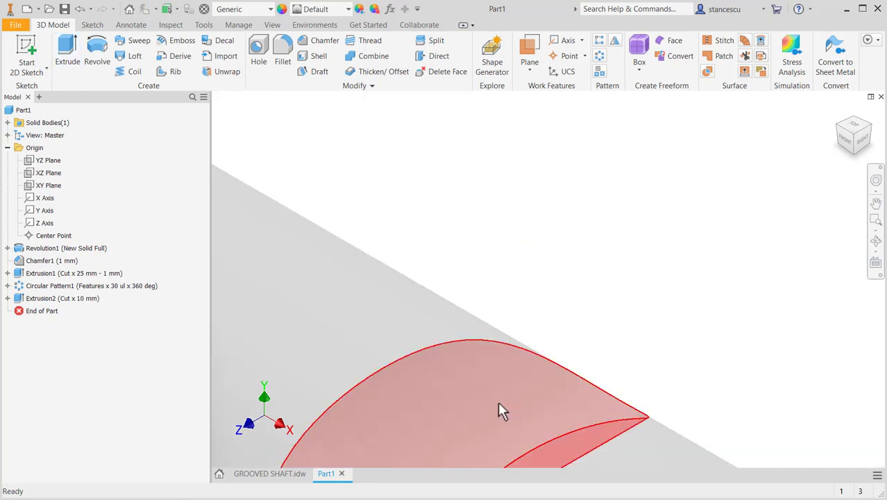
pyautogui.scroll(-4, 669, 363)
pyautogui.scroll(-3, 637, 360)
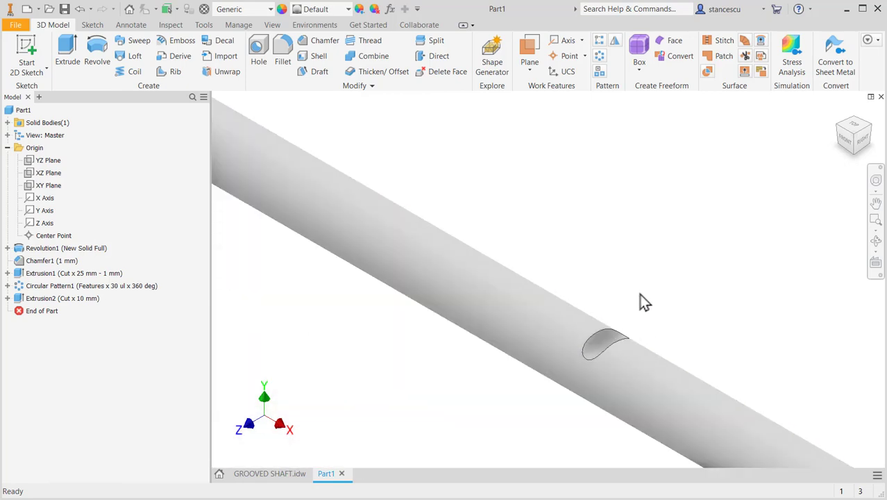
pyautogui.press('Home')
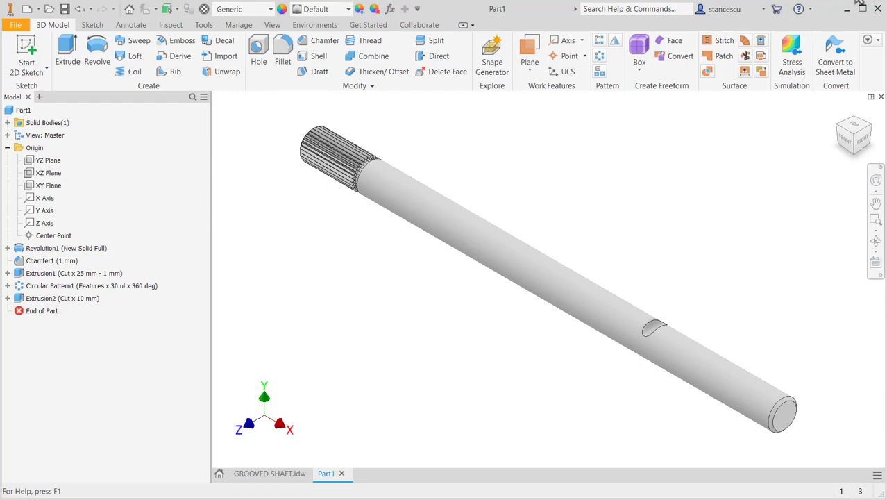
pyautogui.click(271, 473)
pyautogui.scroll(-2, 469, 397)
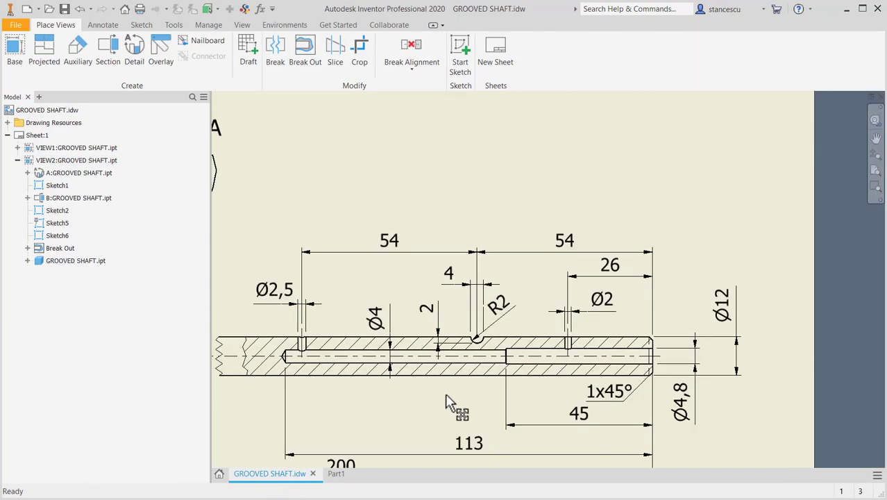
pyautogui.moveTo(455, 406); pyautogui.dragTo(519, 329, button='middle')
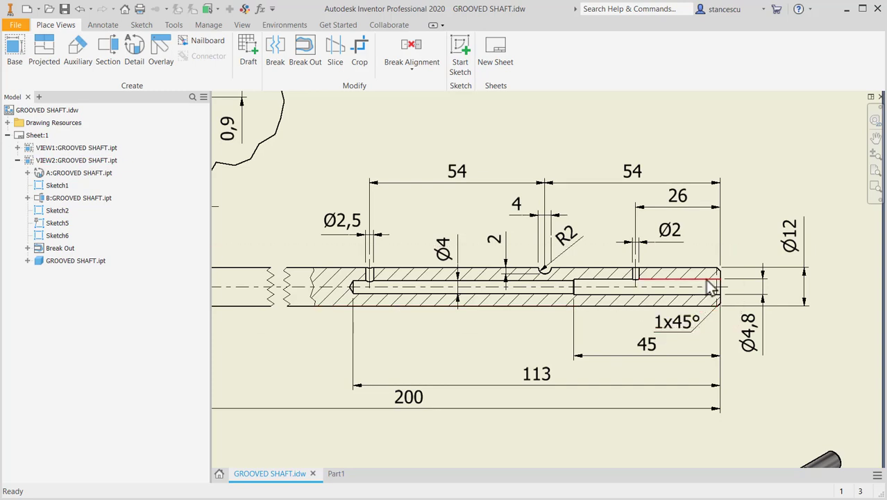
pyautogui.click(647, 351)
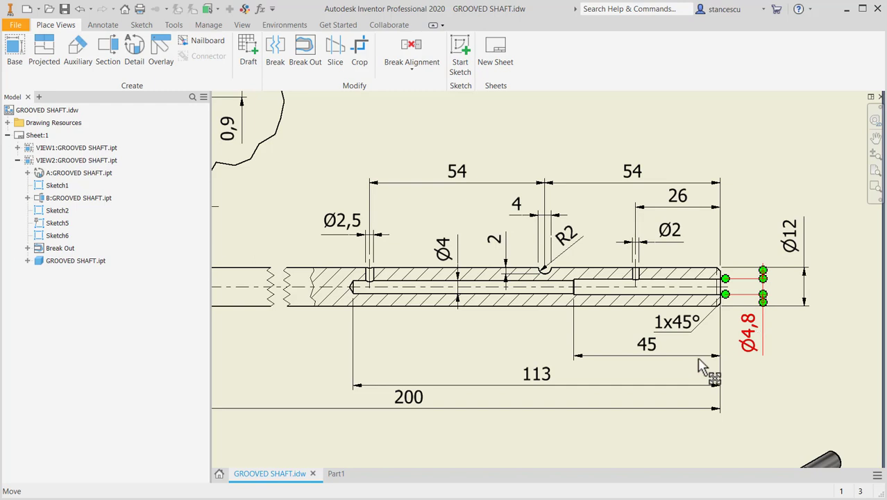
# Back in Part1, drill a Ø4,8 mm hole 45 mm deep into the shaft's plain right end face.
pyautogui.click(333, 474)
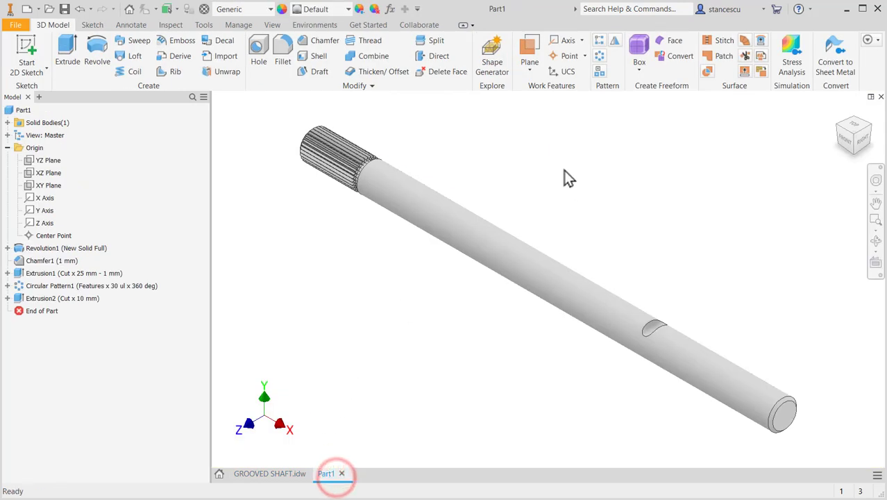
pyautogui.click(258, 48)
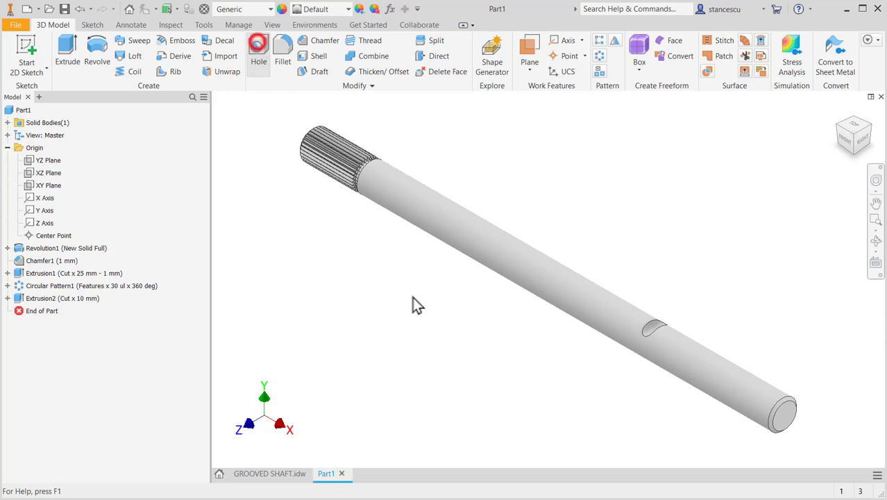
pyautogui.click(782, 419)
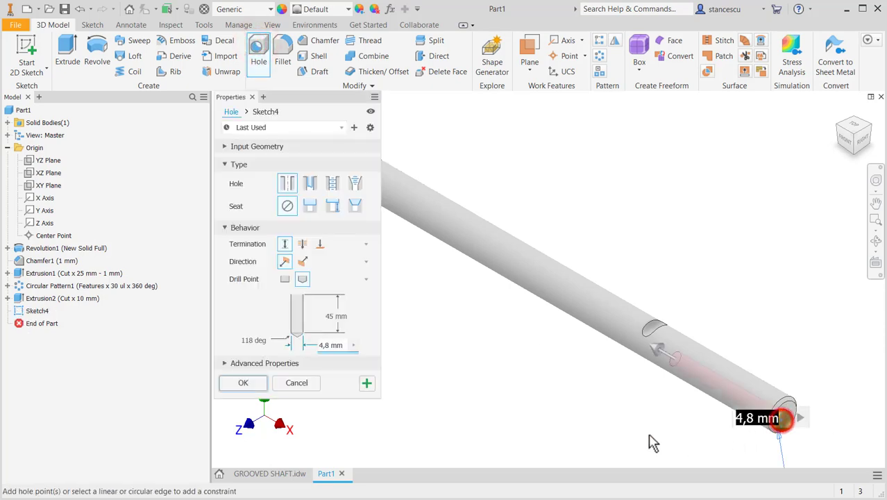
pyautogui.click(338, 348)
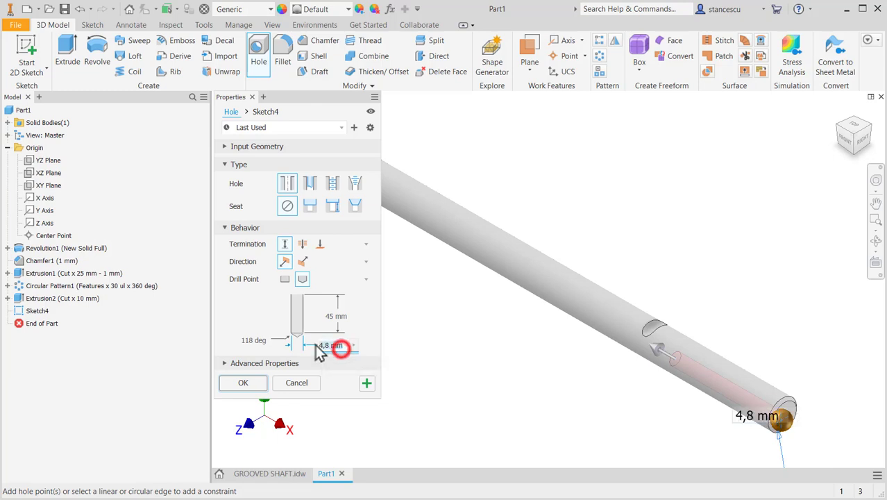
pyautogui.click(338, 316)
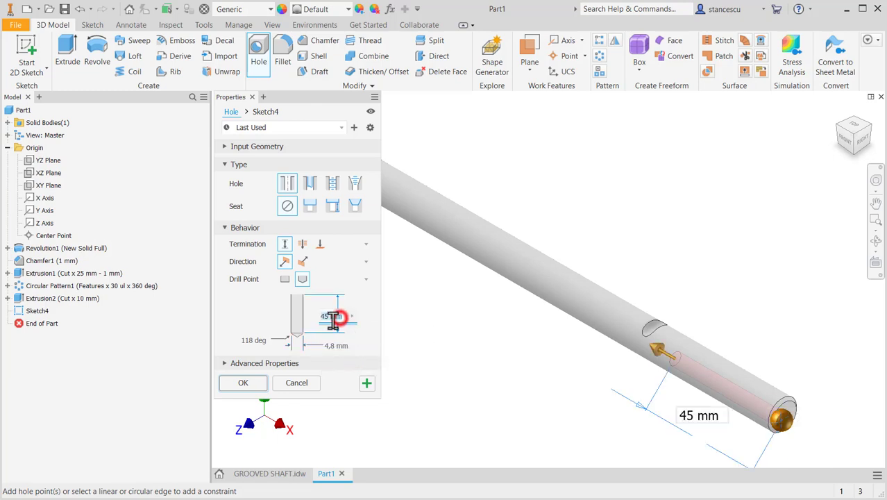
pyautogui.click(245, 383)
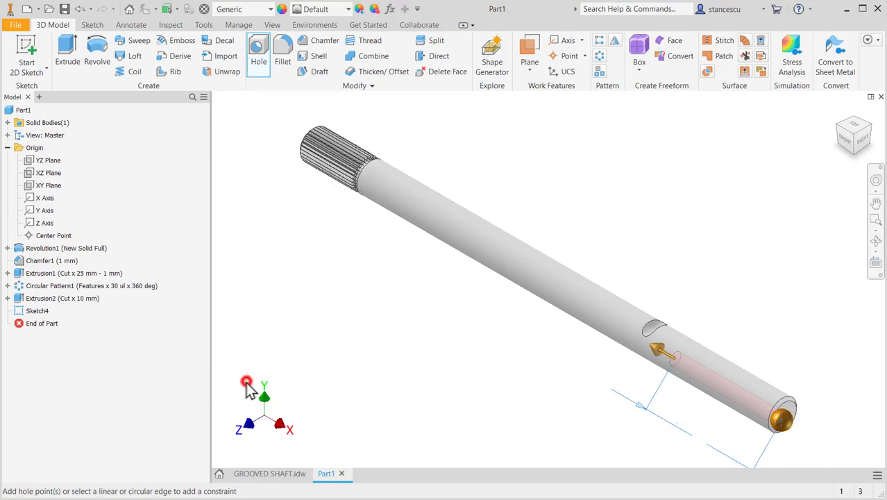
# Check the hole on the drawing, then edit Hole1 to be concentric with the shaft's end edge.
pyautogui.click(277, 474)
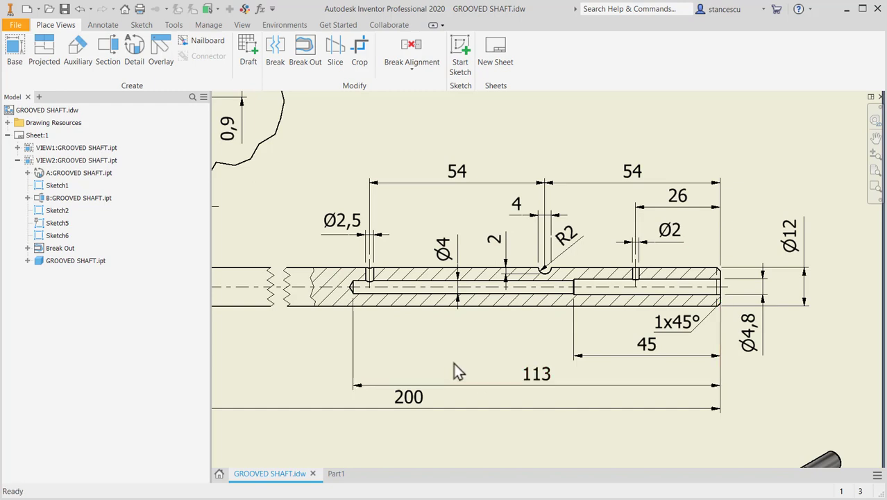
pyautogui.click(335, 473)
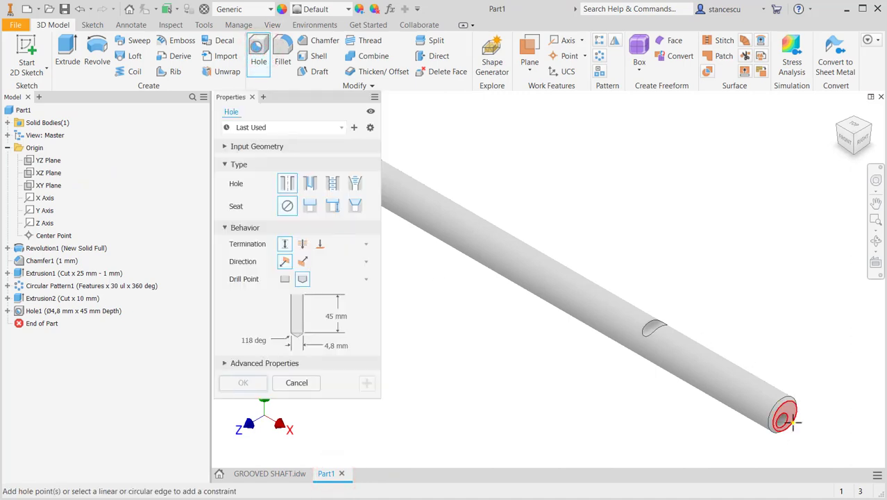
pyautogui.click(298, 384)
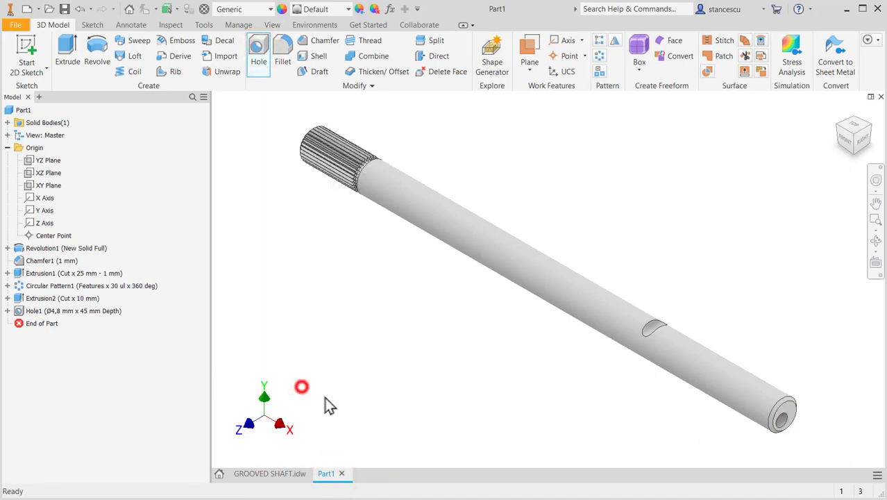
pyautogui.doubleClick(20, 312)
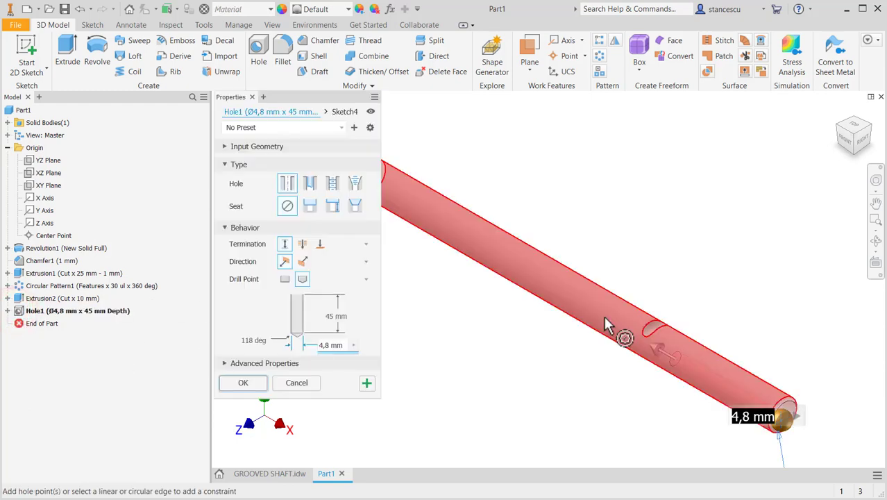
pyautogui.click(716, 362)
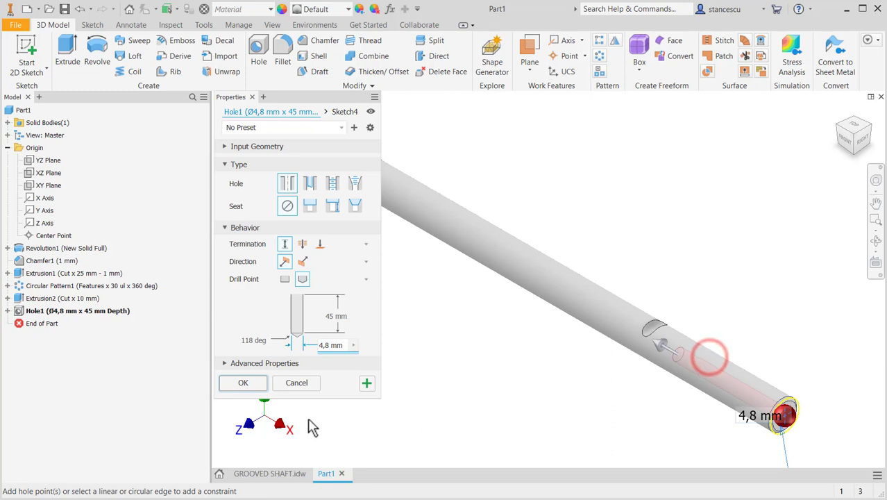
pyautogui.click(240, 385)
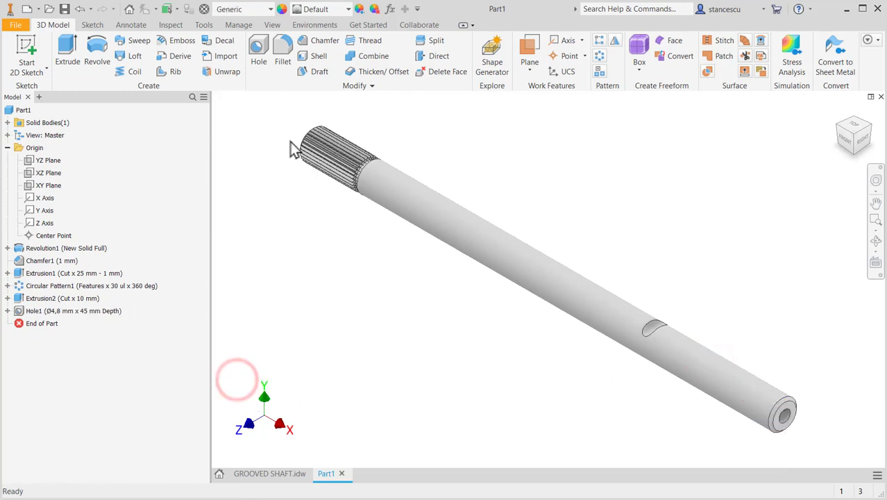
# Drill a Ø4 mm hole 113 mm deep, concentric with the shaft, from the same end face.
pyautogui.click(258, 52)
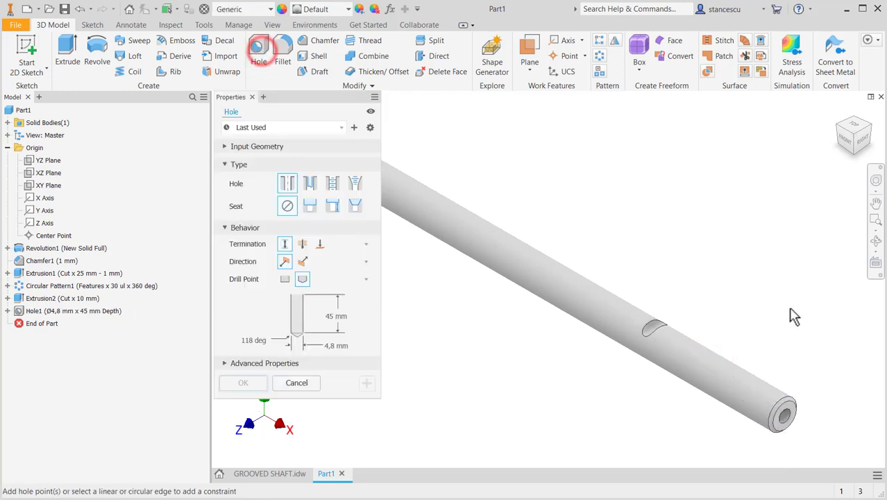
pyautogui.click(791, 412)
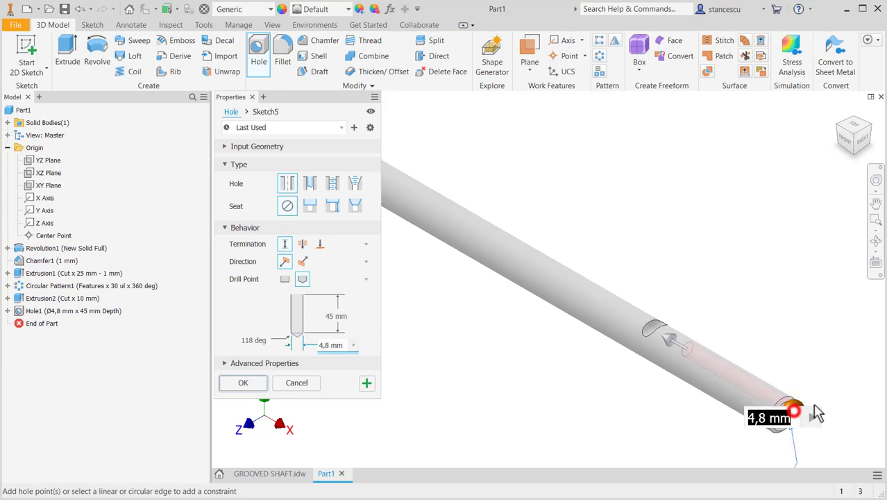
pyautogui.click(759, 380)
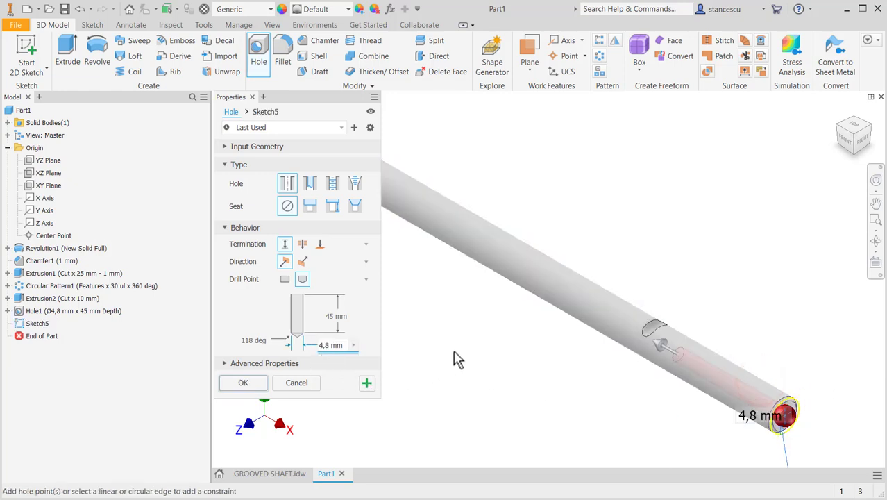
pyautogui.press('4')
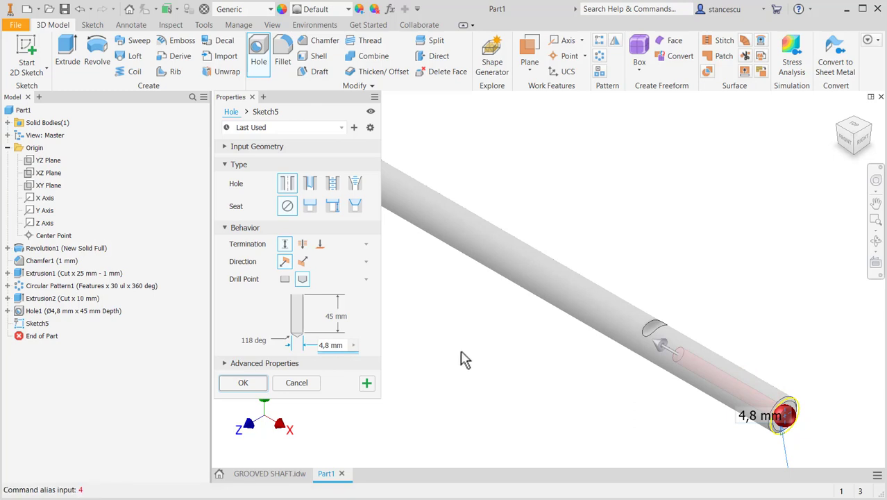
pyautogui.click(330, 348)
pyautogui.write('4')
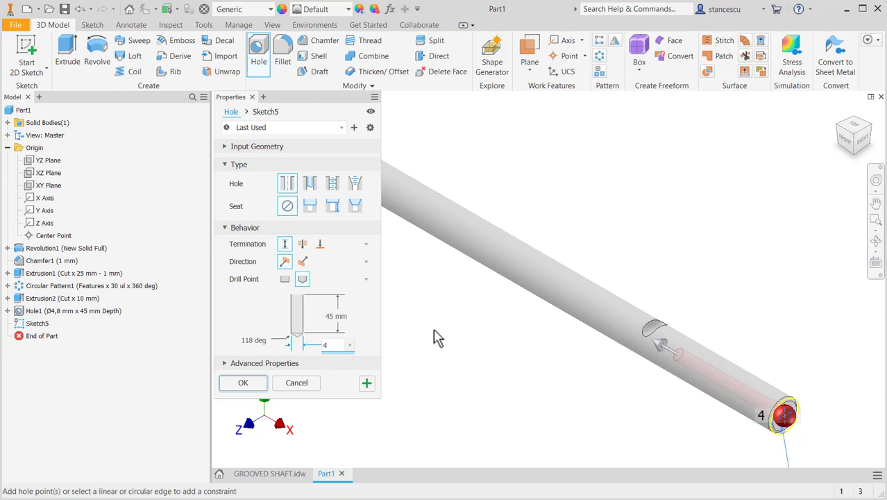
pyautogui.click(326, 318)
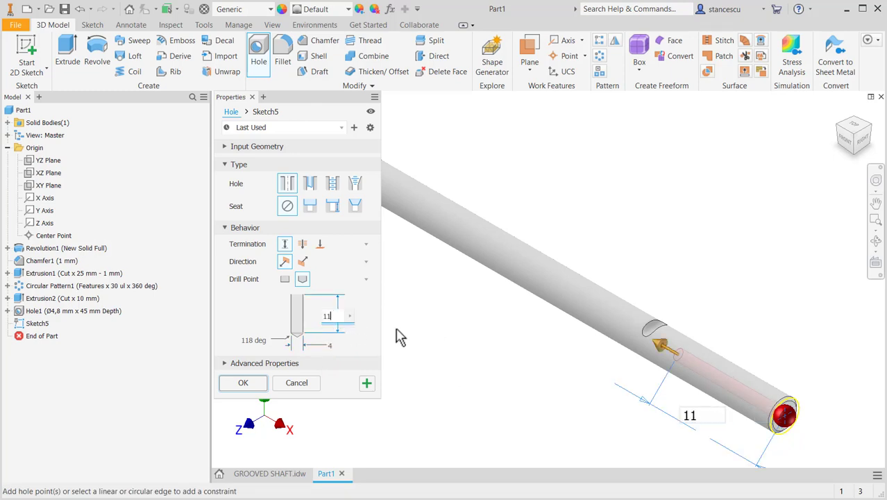
pyautogui.write('11')
pyautogui.press('Return')
pyautogui.press('Return')
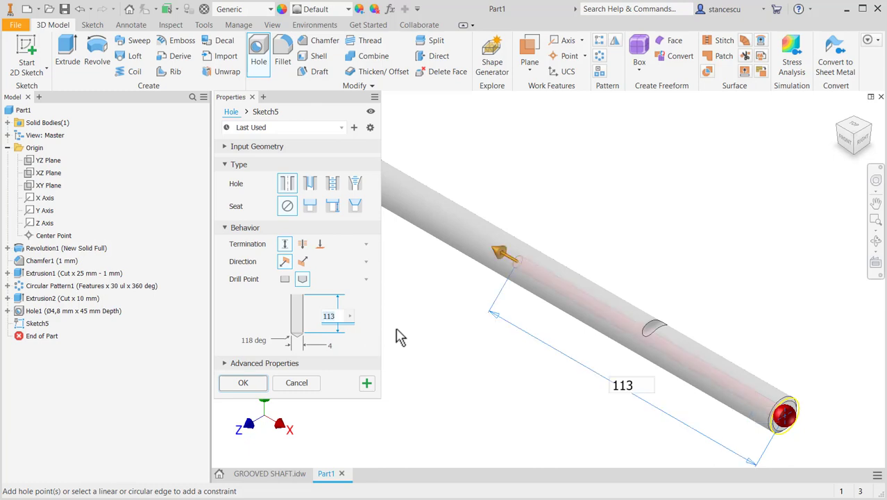
pyautogui.click(243, 383)
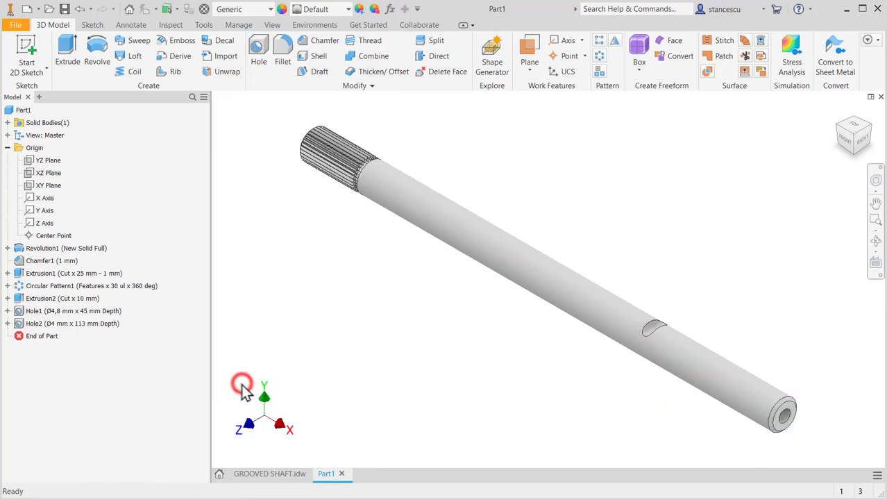
pyautogui.click(291, 476)
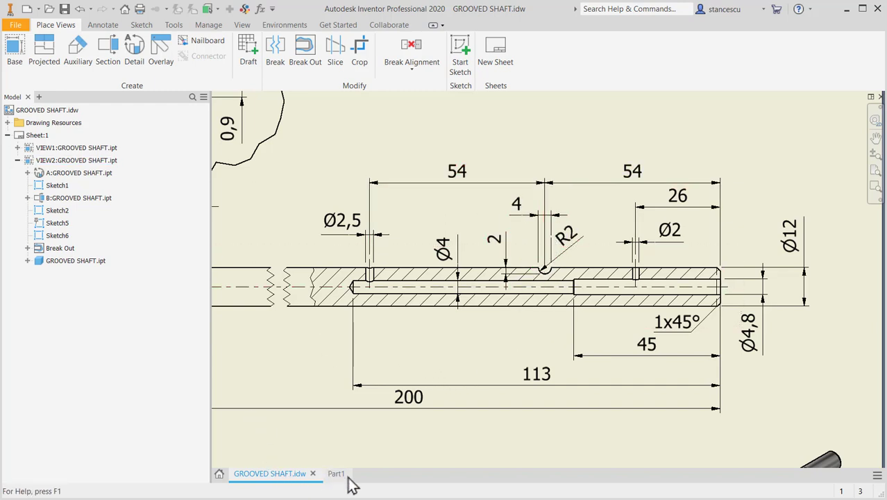
pyautogui.moveTo(328, 479)
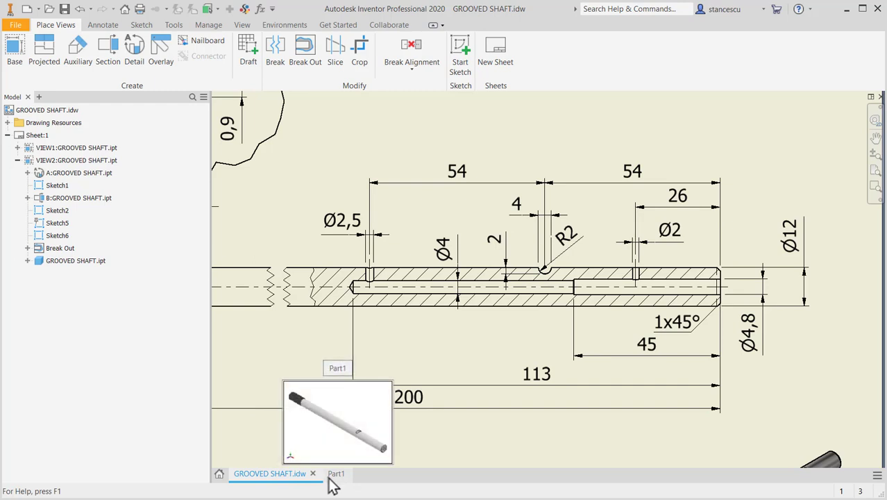
pyautogui.click(331, 476)
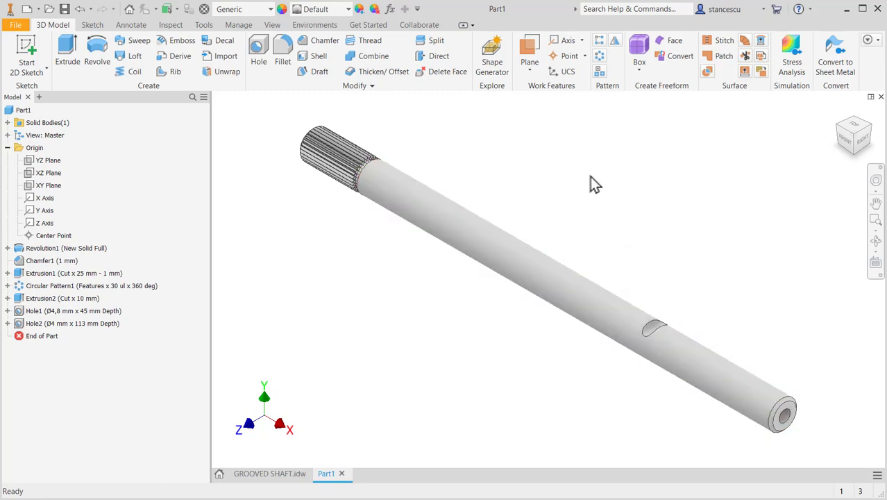
# Create Work Plane1 offset -54 mm from the shaft's bored end face into its length.
pyautogui.click(526, 50)
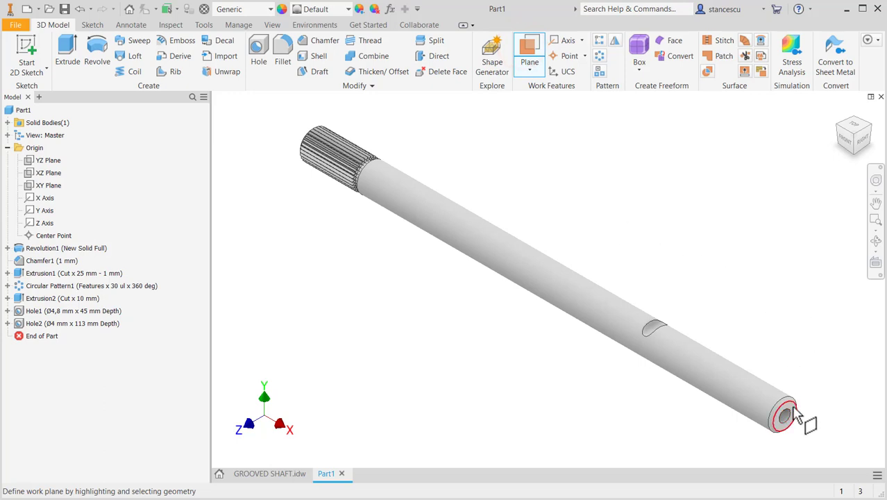
pyautogui.scroll(3, 795, 415)
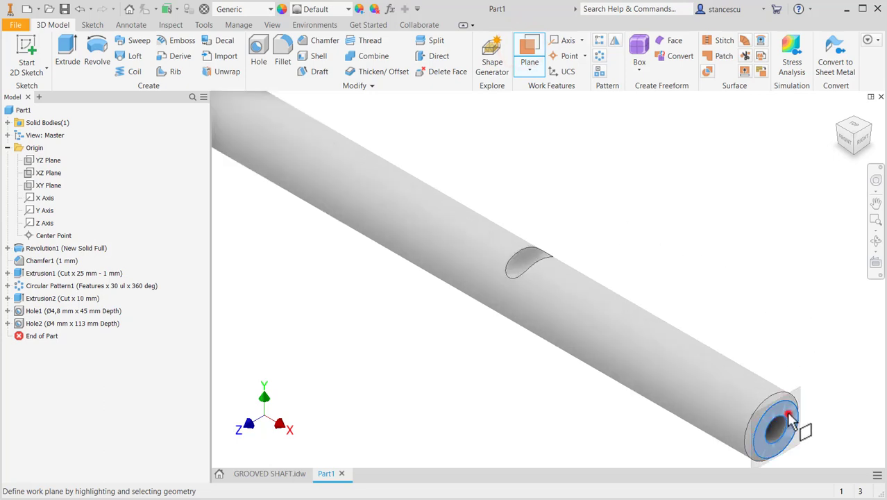
pyautogui.moveTo(790, 418); pyautogui.dragTo(655, 285)
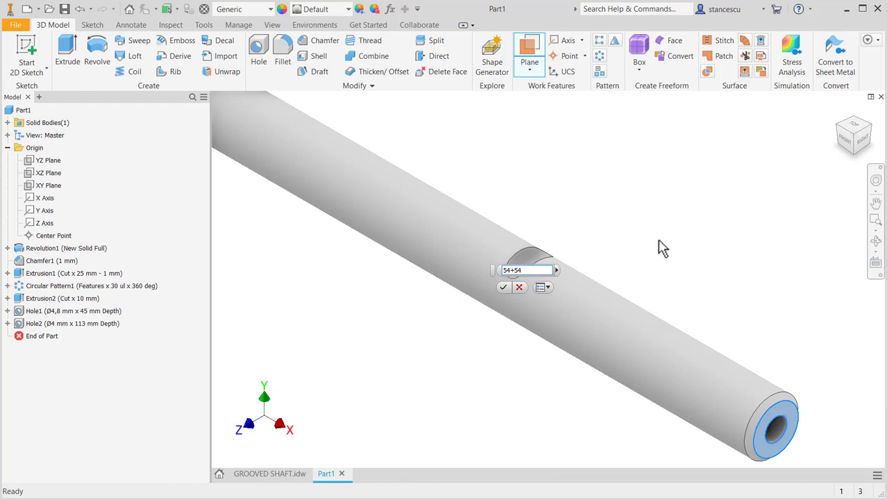
pyautogui.scroll(-3, 635, 235)
pyautogui.scroll(-3, 568, 245)
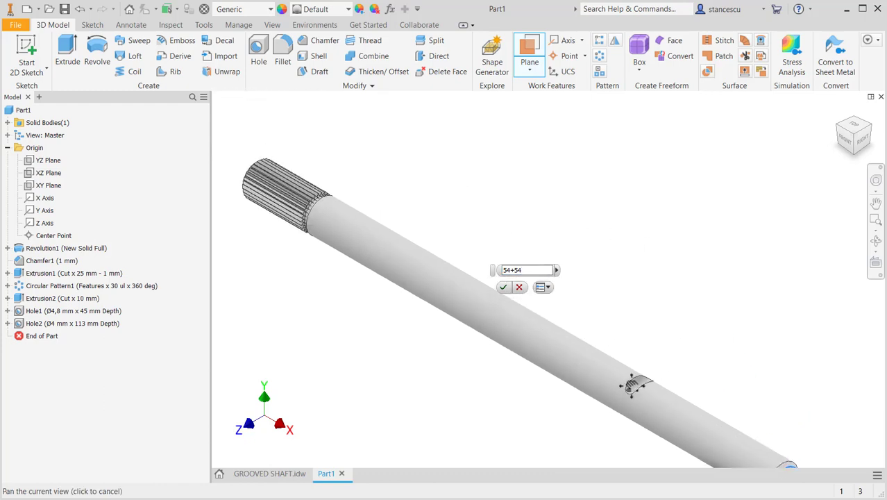
pyautogui.scroll(5, 505, 253)
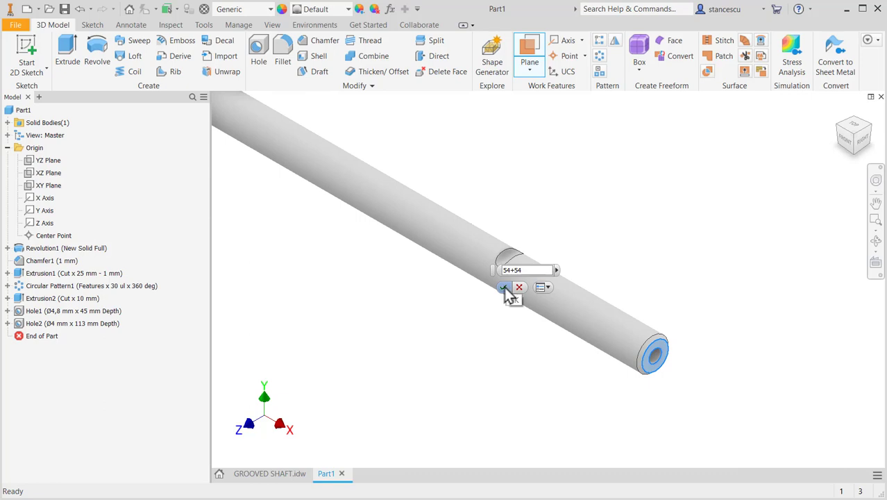
pyautogui.scroll(-3, 563, 321)
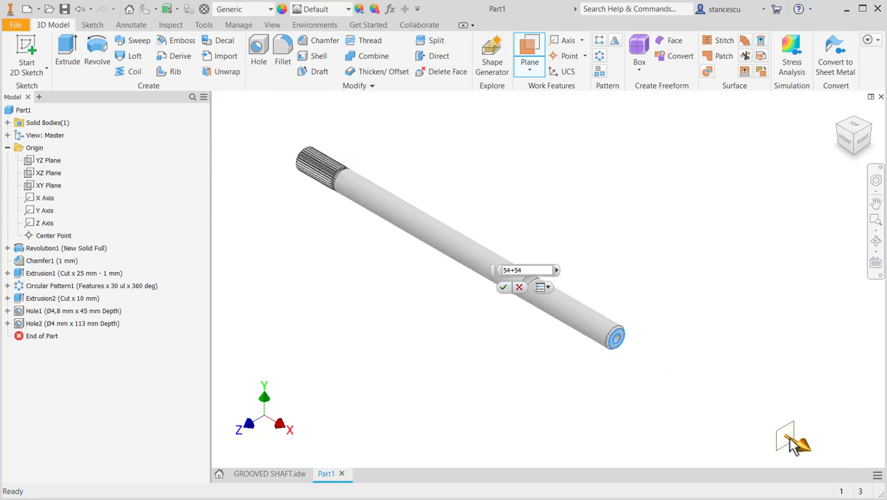
pyautogui.scroll(3, 526, 307)
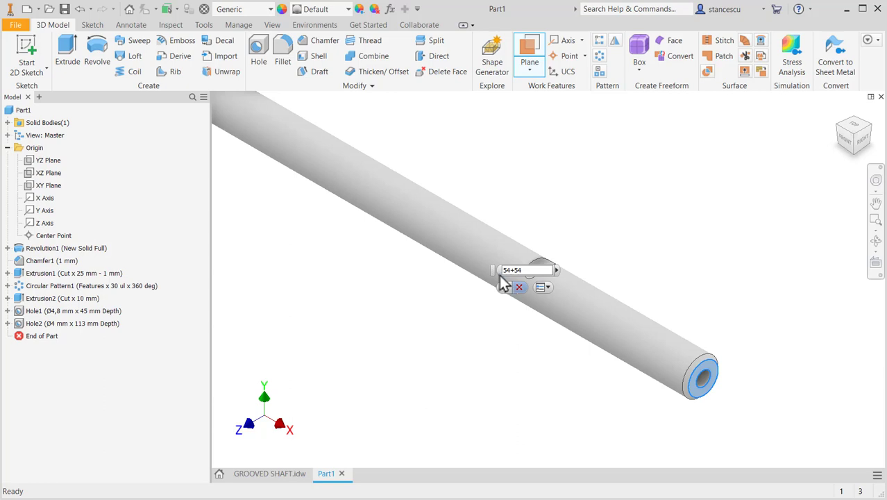
pyautogui.click(503, 269)
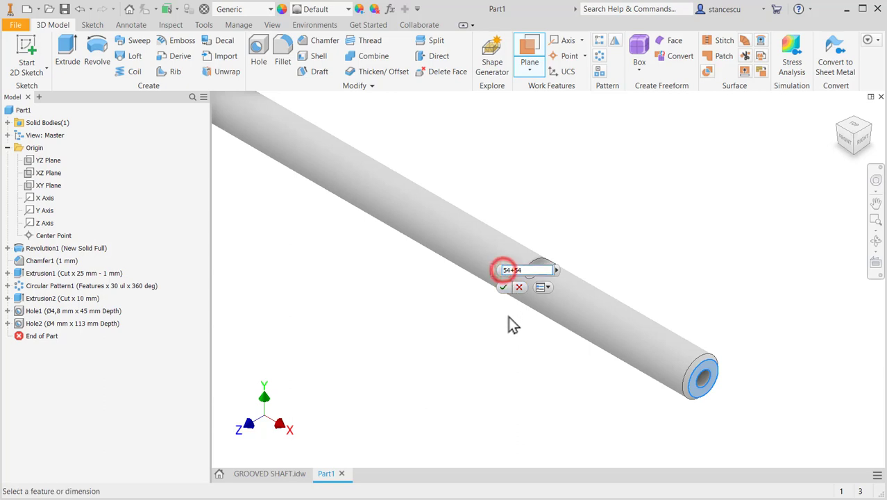
pyautogui.write('-54-')
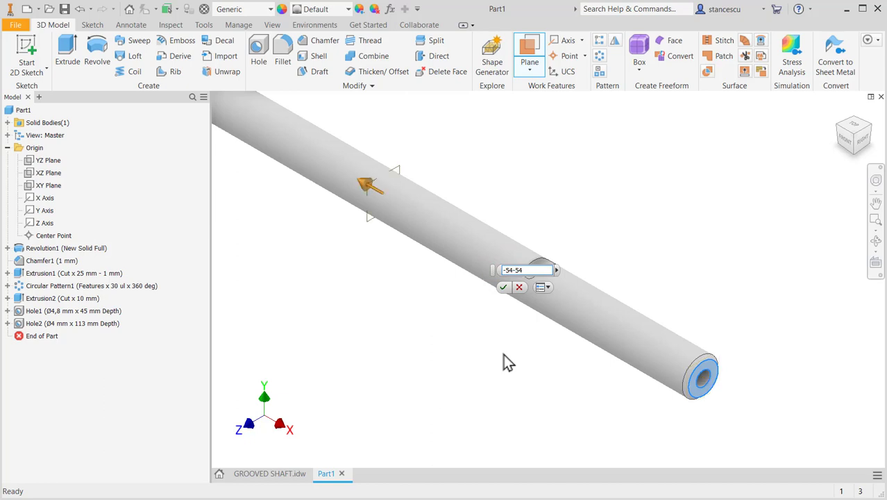
pyautogui.click(504, 286)
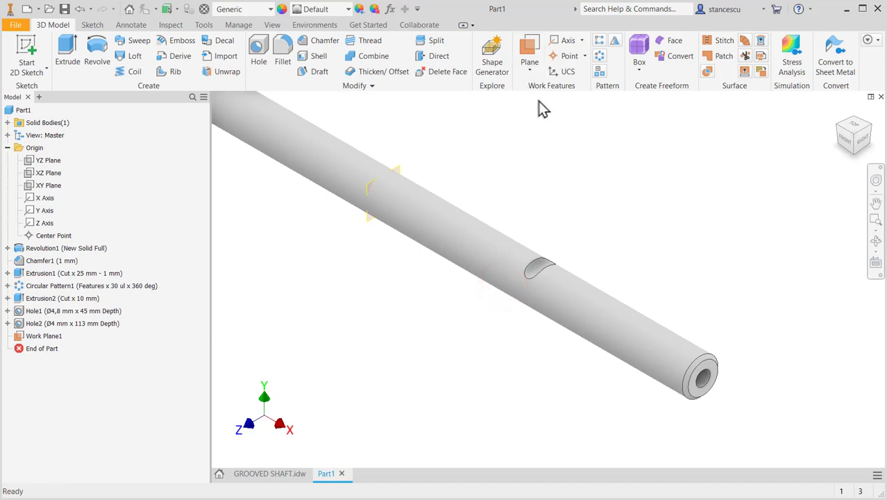
# Create a work axis where the XY plane intersects Work Plane1.
pyautogui.click(562, 40)
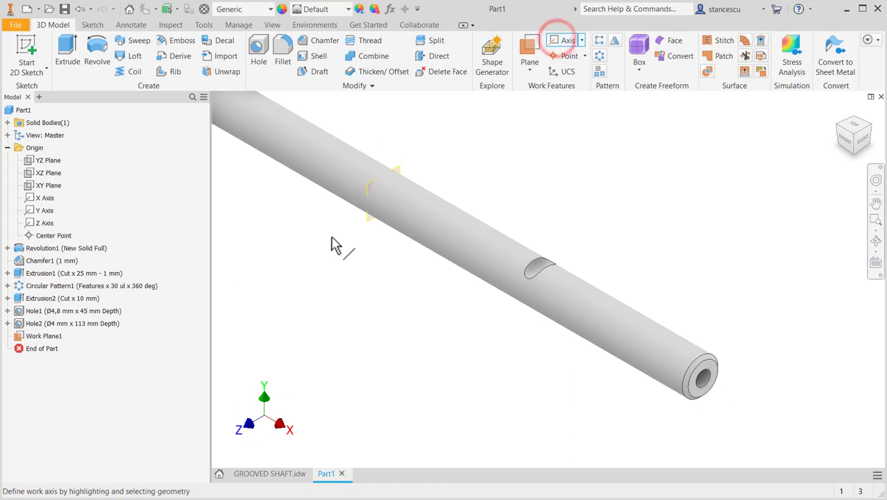
pyautogui.click(42, 186)
pyautogui.scroll(3, 410, 142)
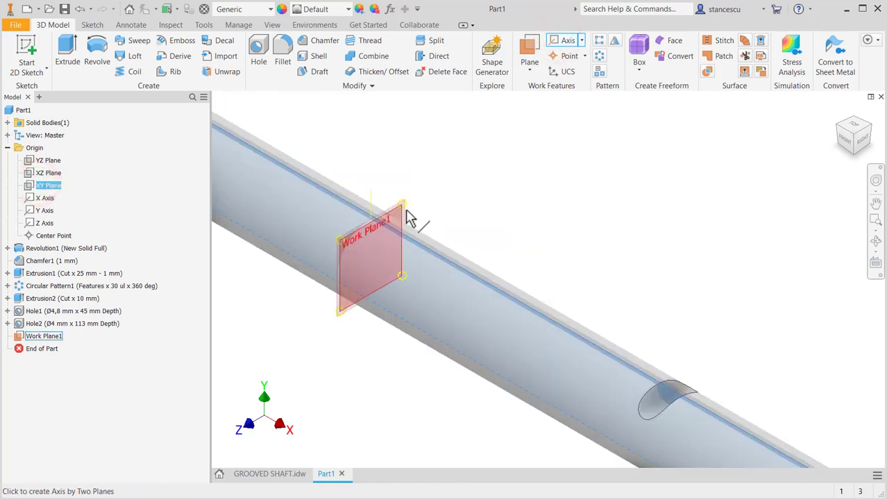
pyautogui.click(407, 212)
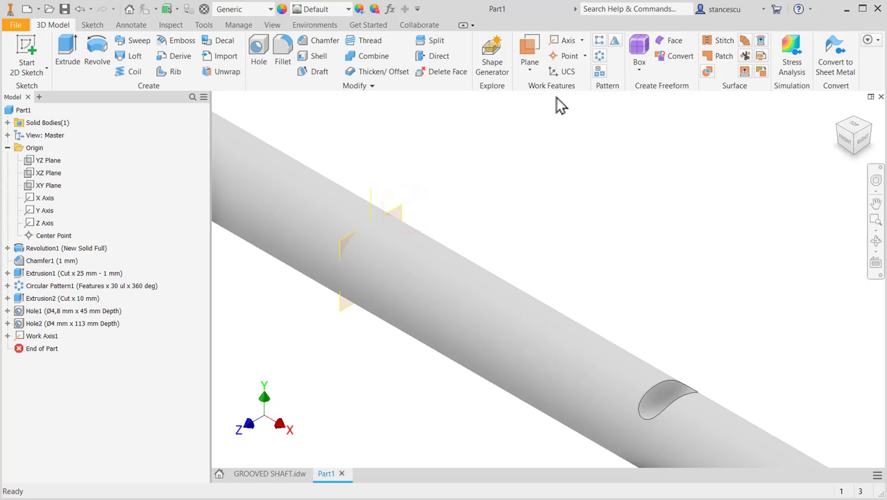
# Place Work Point1 where the work axis meets the shaft's outer surface.
pyautogui.click(566, 55)
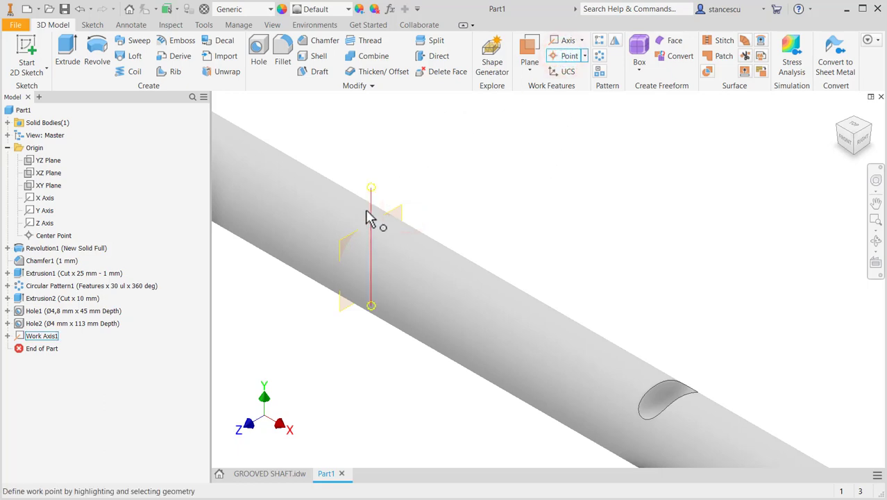
pyautogui.click(435, 271)
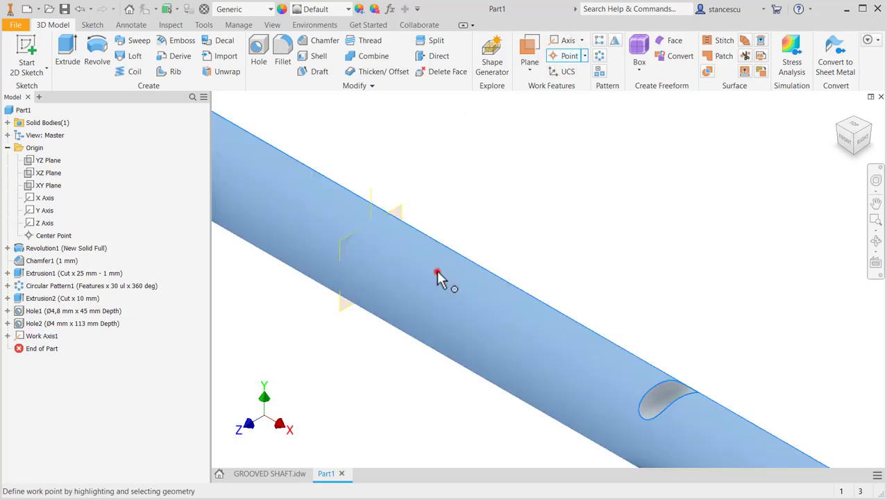
pyautogui.click(368, 197)
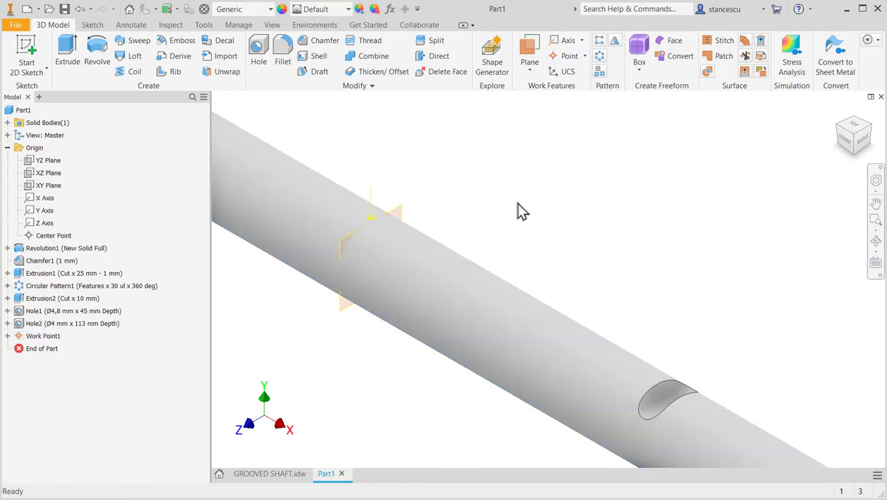
pyautogui.moveTo(525, 212); pyautogui.dragTo(638, 262, button='middle')
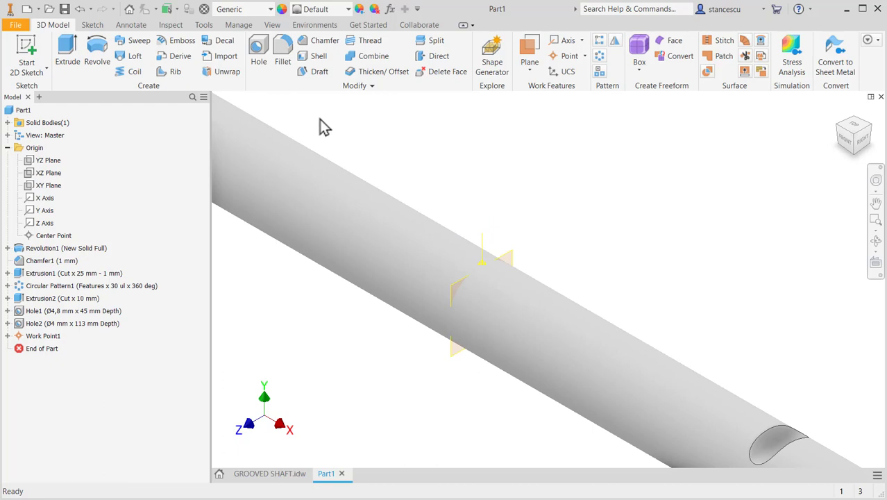
# Drill a Ø2.5 mm hole at Work Point1 terminating at the XZ plane.
pyautogui.click(258, 55)
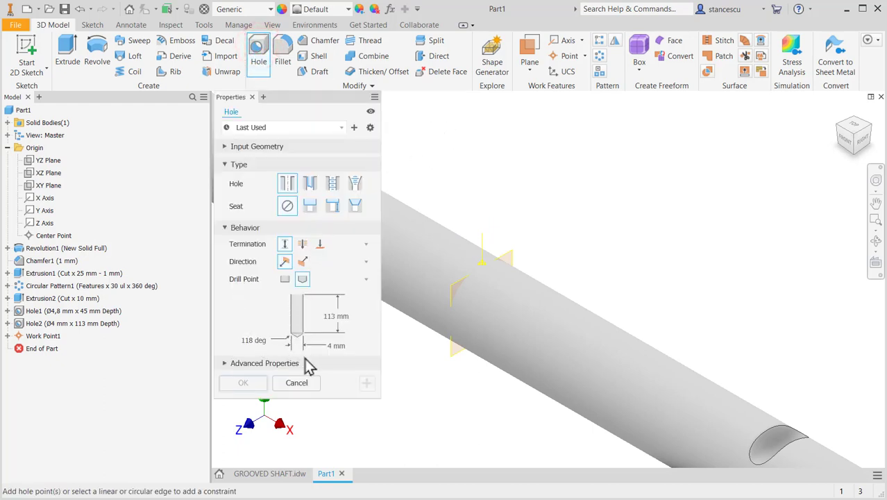
pyautogui.click(486, 248)
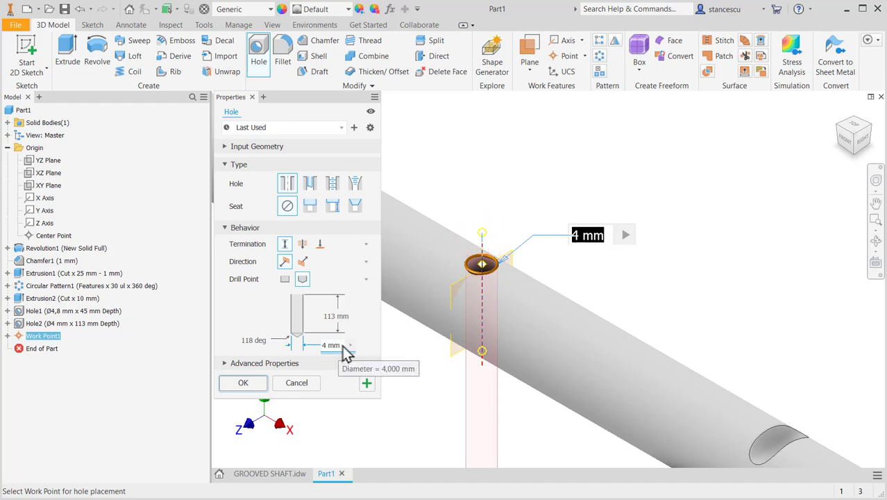
pyautogui.write('2.5')
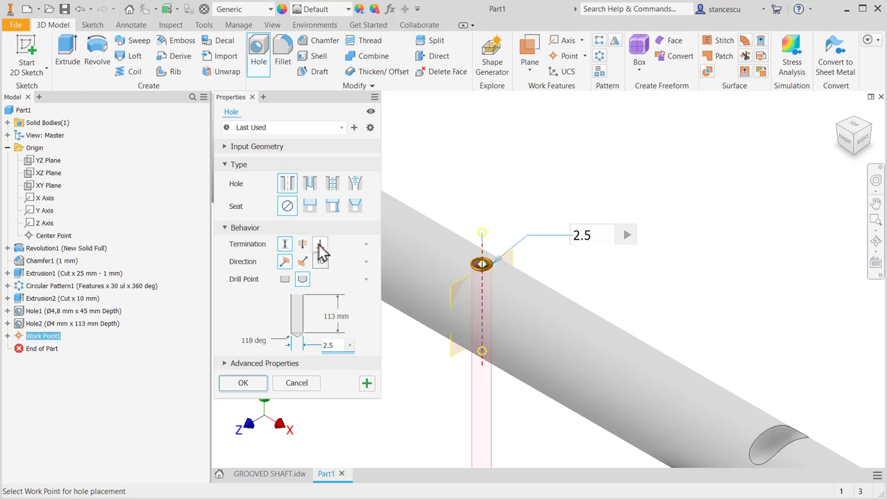
pyautogui.click(320, 244)
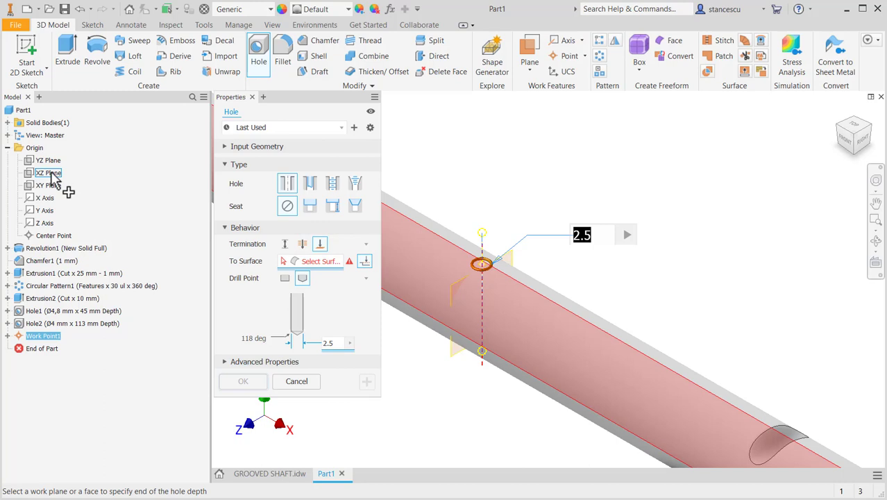
pyautogui.moveTo(534, 257); pyautogui.dragTo(707, 281, button='middle')
pyautogui.scroll(2, 712, 287)
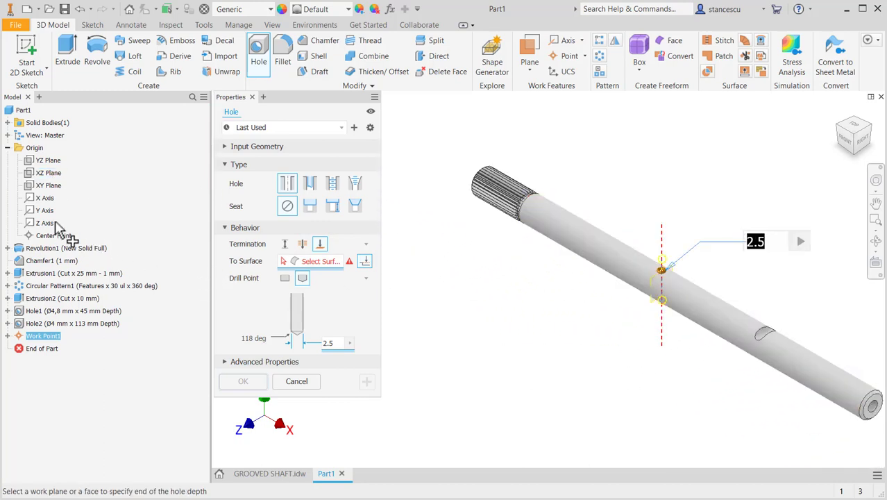
pyautogui.click(40, 174)
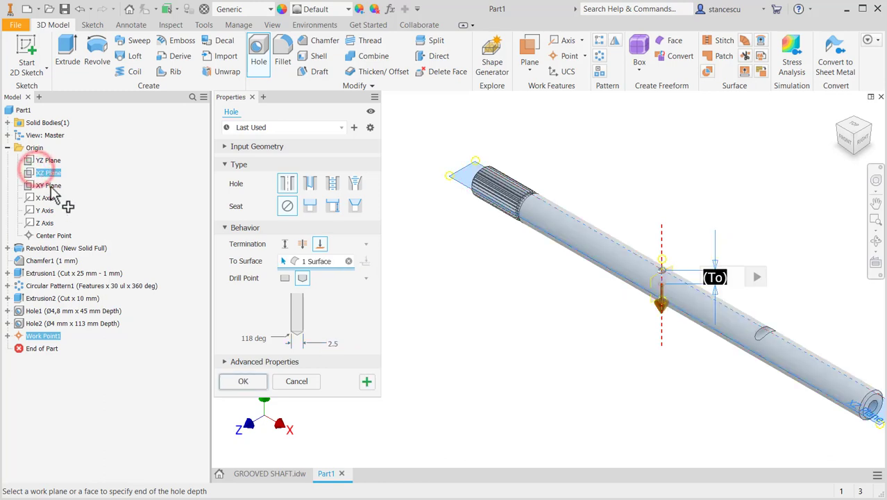
pyautogui.scroll(-5, 697, 292)
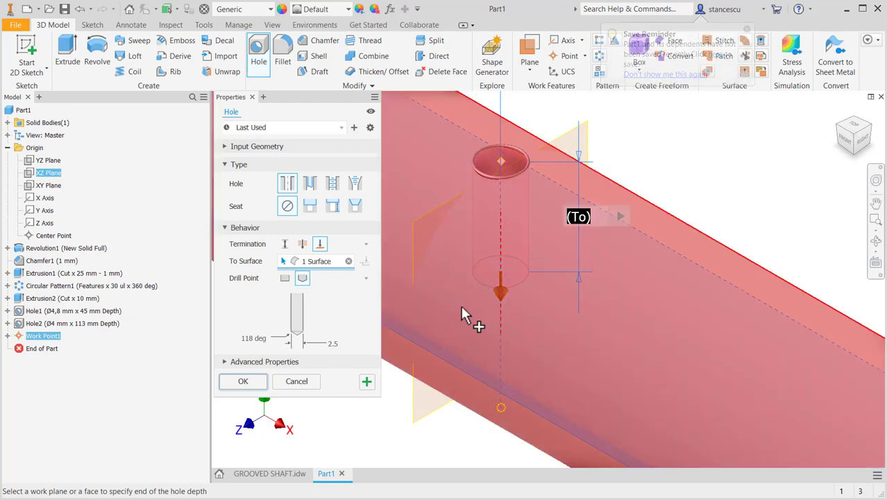
pyautogui.click(242, 383)
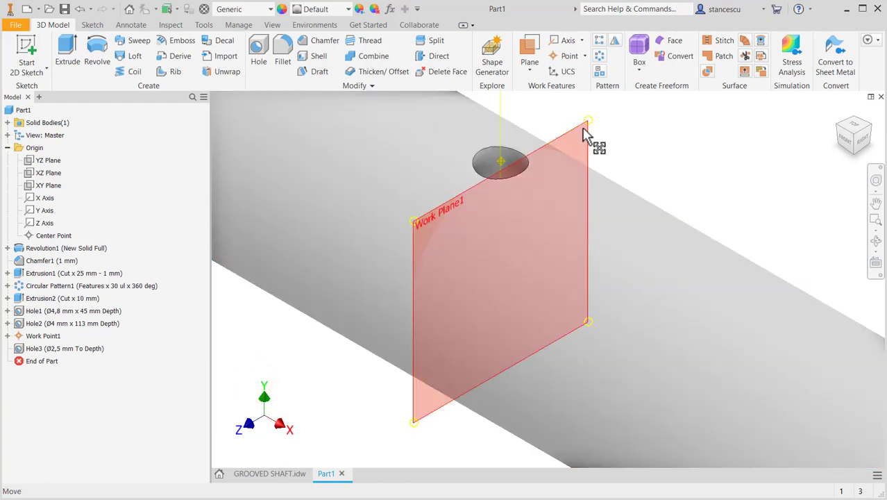
# Hide Work Plane1, the work axis and Work Point1.
pyautogui.click(585, 134)
pyautogui.rightClick(590, 139)
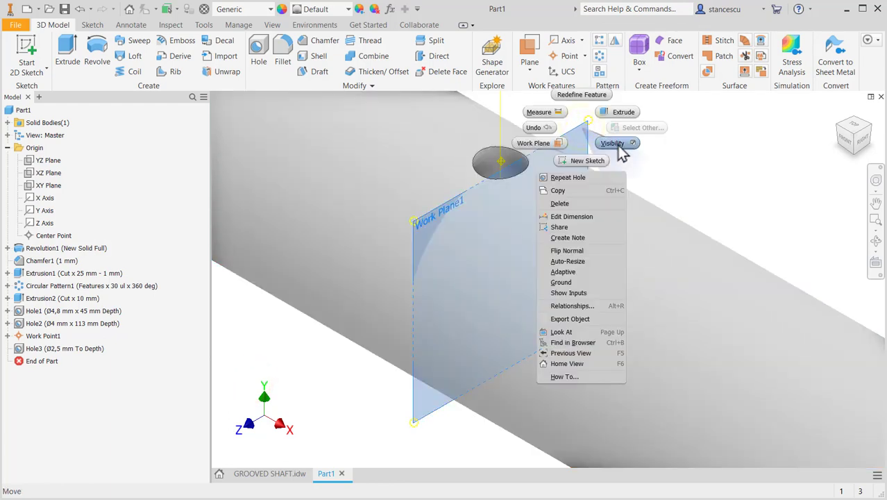
pyautogui.click(618, 143)
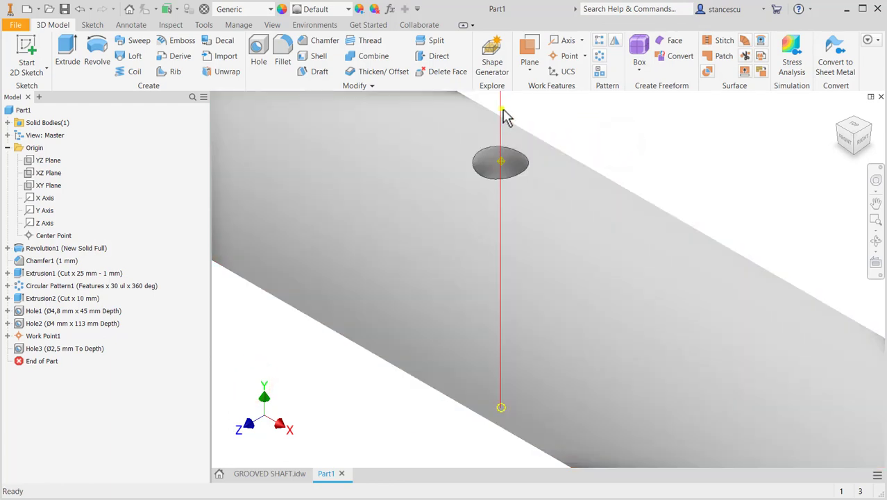
pyautogui.rightClick(505, 117)
pyautogui.click(527, 125)
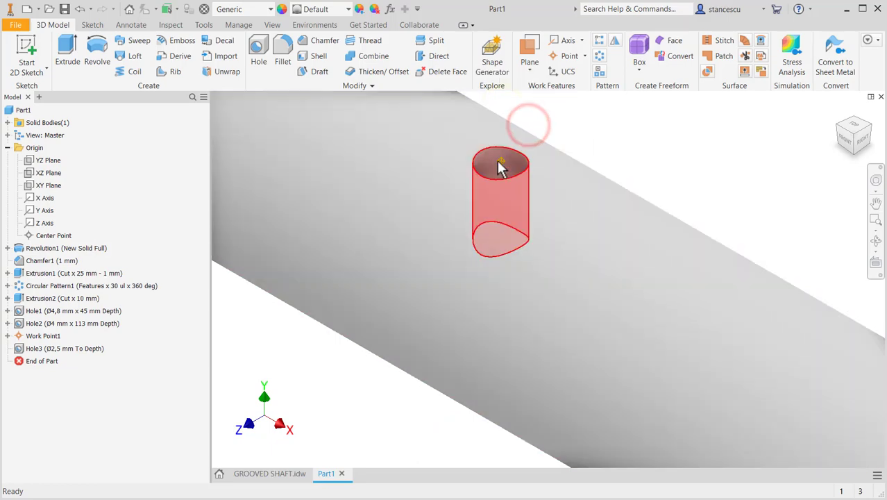
pyautogui.rightClick(499, 163)
pyautogui.click(521, 177)
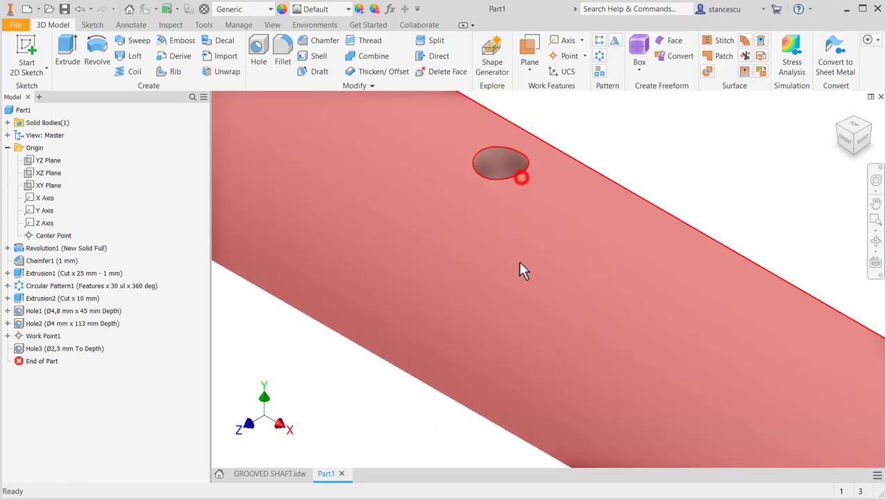
# Inspect the Ø2 cross hole, 26 from the right end, on the GROOVED SHAFT drawing.
pyautogui.click(269, 473)
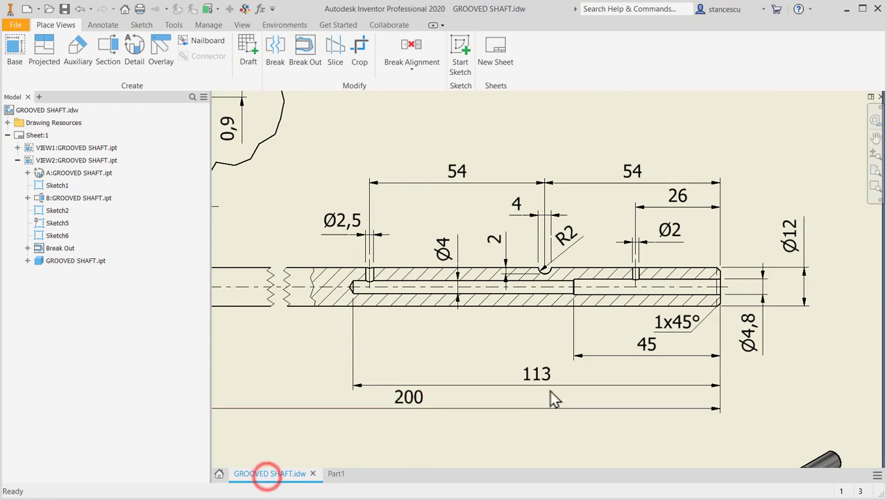
pyautogui.click(636, 274)
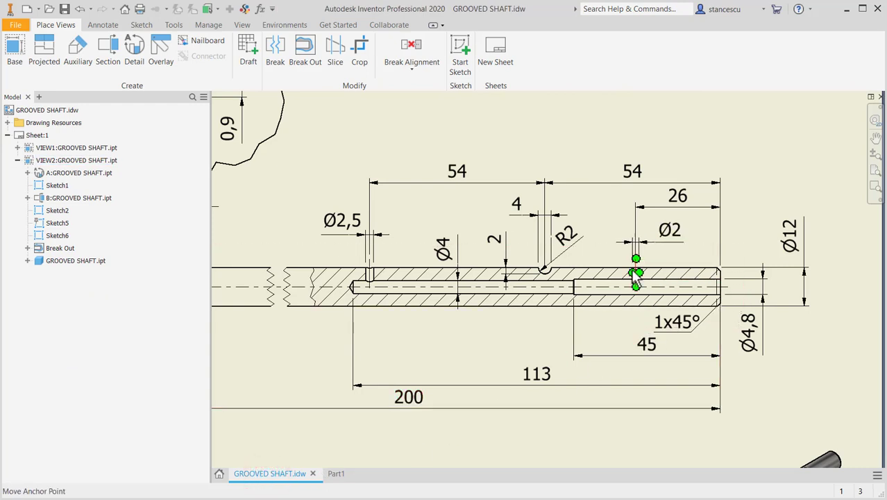
pyautogui.click(698, 242)
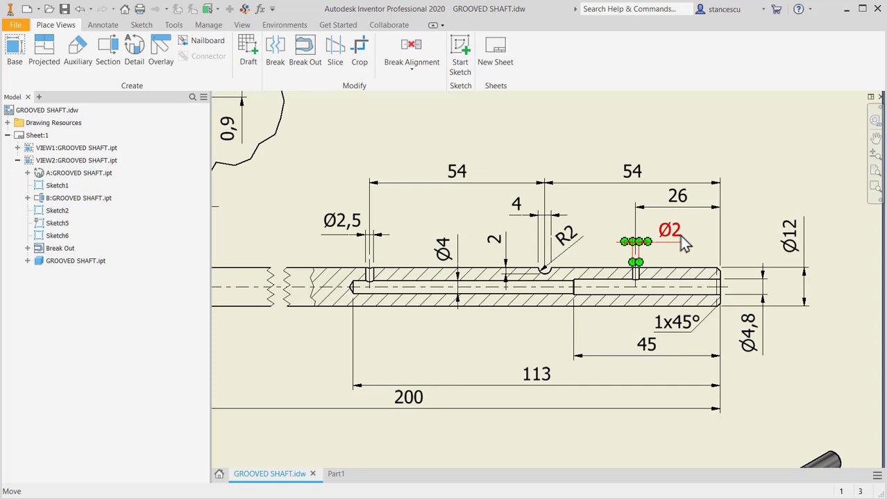
# Back in Part1, create Work Plane2 offset -25 mm from the shaft's end face.
pyautogui.click(335, 474)
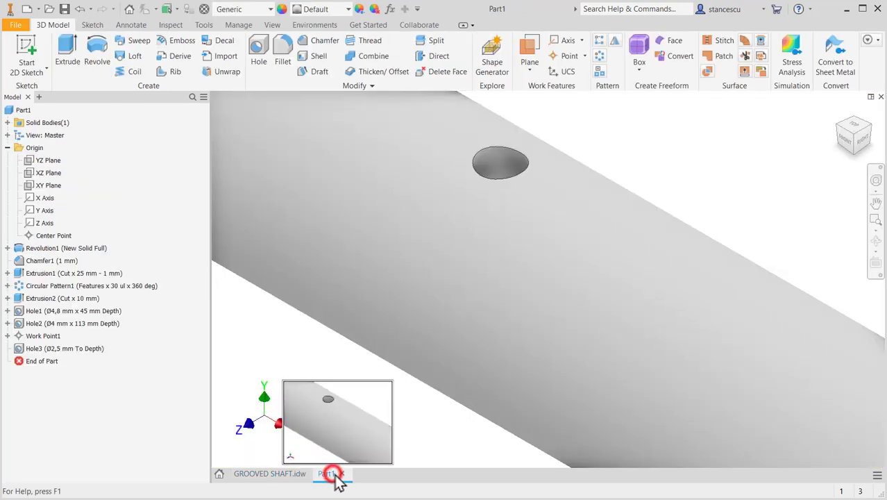
pyautogui.scroll(-2, 615, 314)
pyautogui.moveTo(580, 341); pyautogui.dragTo(353, 229, button='middle')
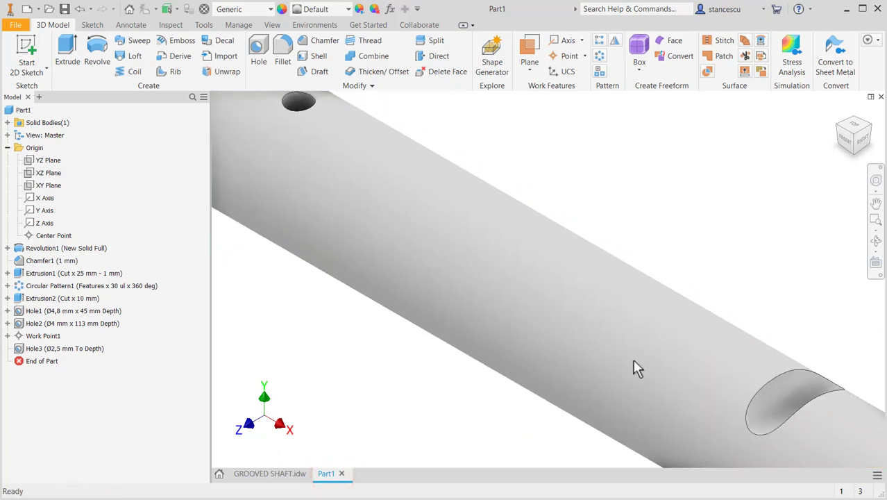
pyautogui.moveTo(634, 366); pyautogui.dragTo(320, 179, button='middle')
pyautogui.moveTo(602, 339); pyautogui.dragTo(427, 198, button='middle')
pyautogui.click(529, 62)
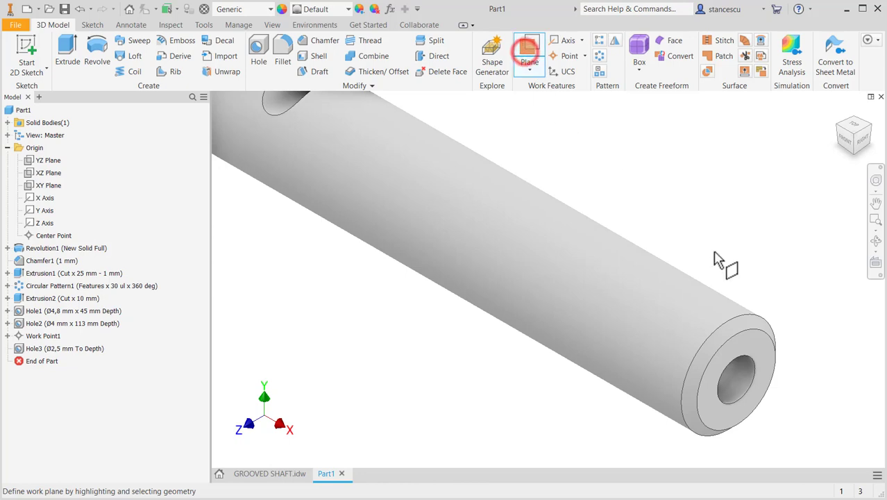
pyautogui.moveTo(746, 340); pyautogui.dragTo(687, 295)
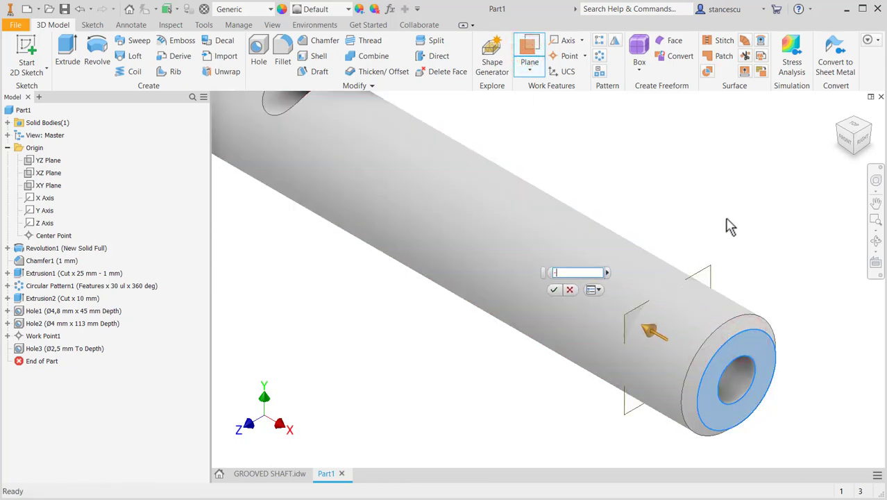
pyautogui.write('-2')
pyautogui.write('5')
pyautogui.press('Return')
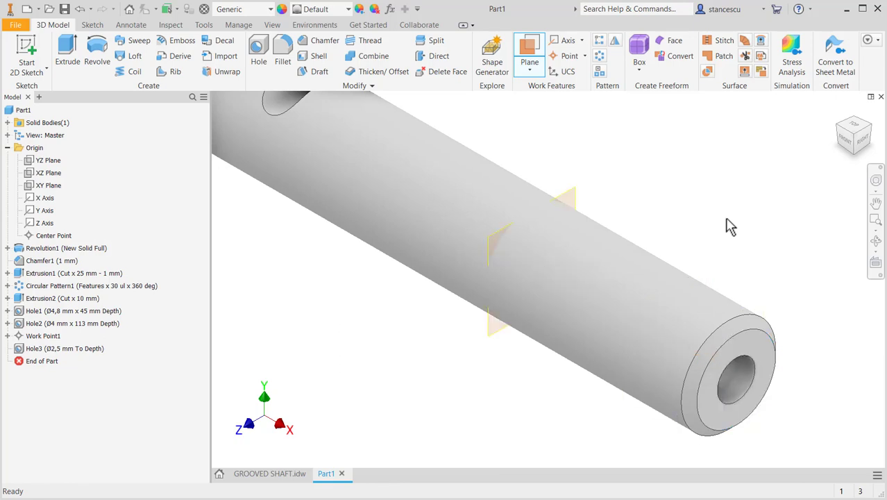
# Create Work Axis2 where Work Plane2 intersects the XY plane.
pyautogui.click(564, 42)
pyautogui.click(568, 200)
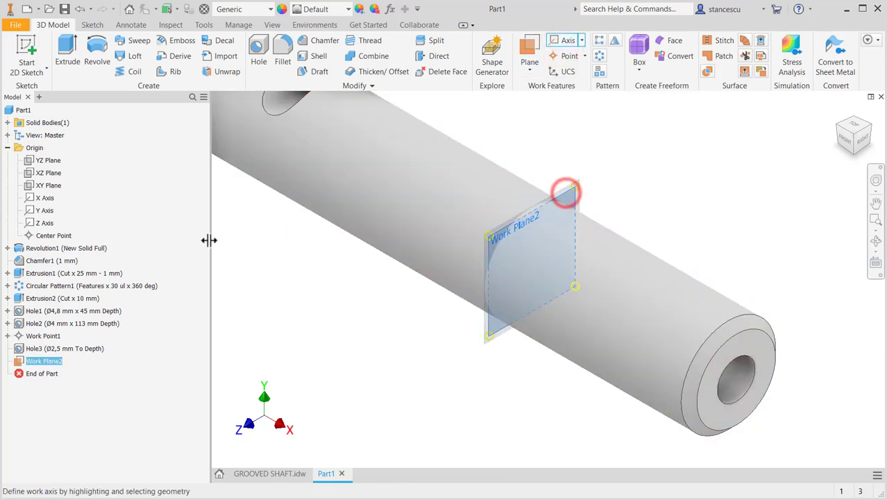
pyautogui.click(42, 186)
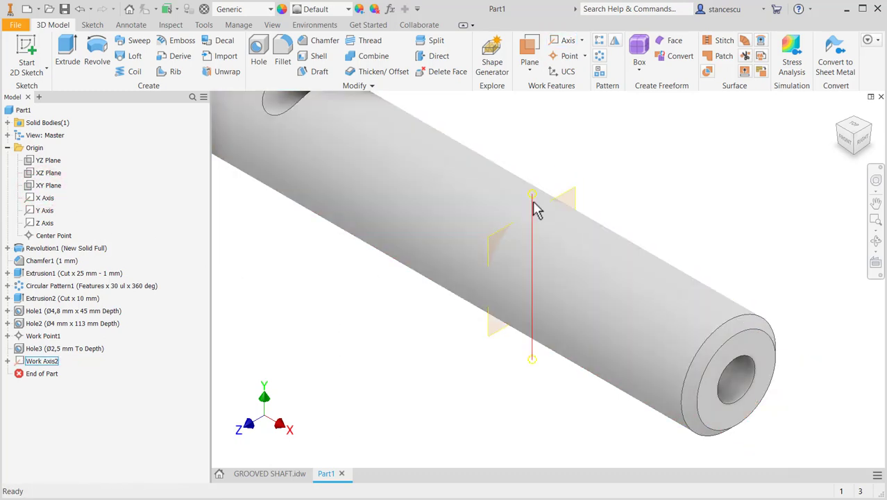
# Place Work Point2 where Work Axis2 meets the shaft's surface.
pyautogui.click(565, 56)
pyautogui.click(624, 261)
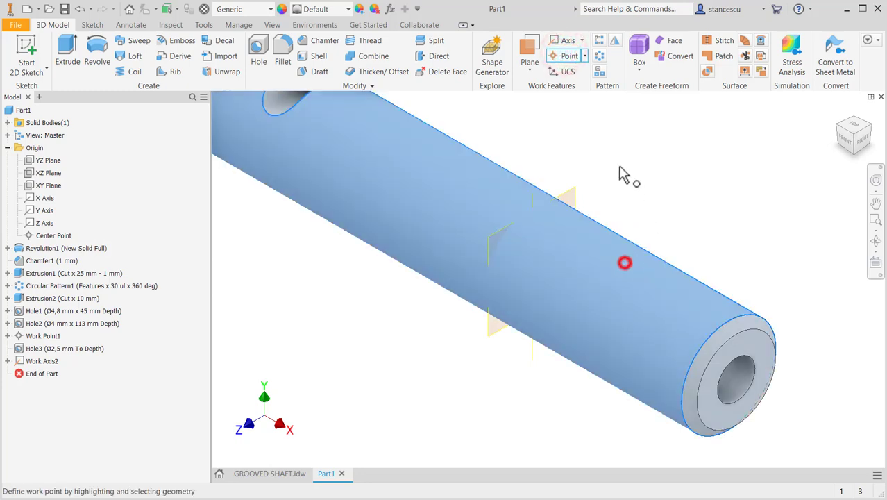
pyautogui.click(531, 206)
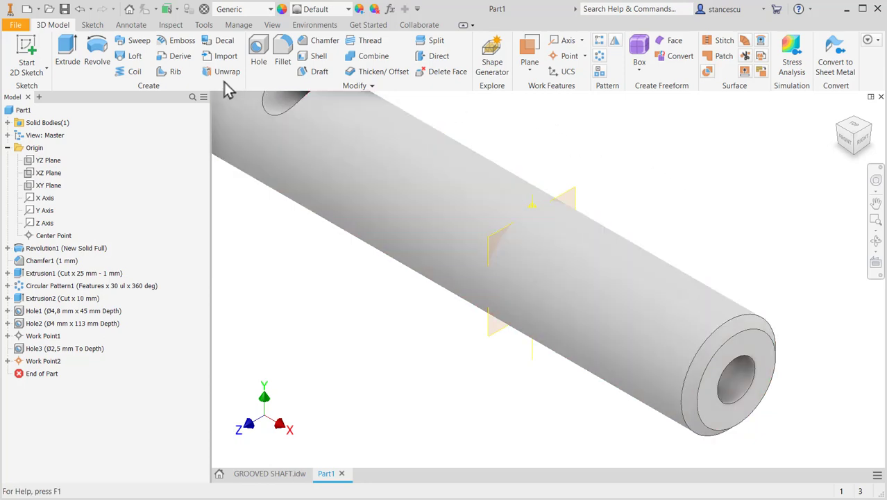
# Create Hole4: a Ø2 mm hole at Work Point2 terminating at the XZ Plane.
pyautogui.click(257, 57)
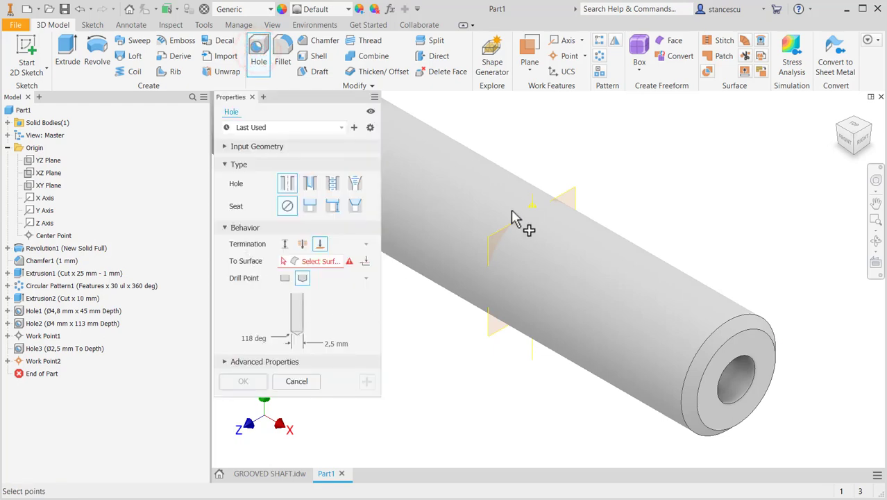
pyautogui.click(531, 205)
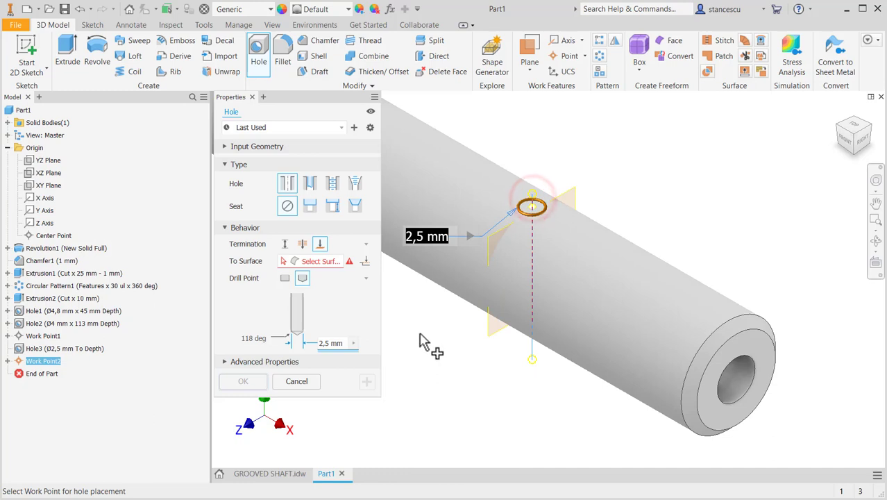
pyautogui.press('BackSpace')
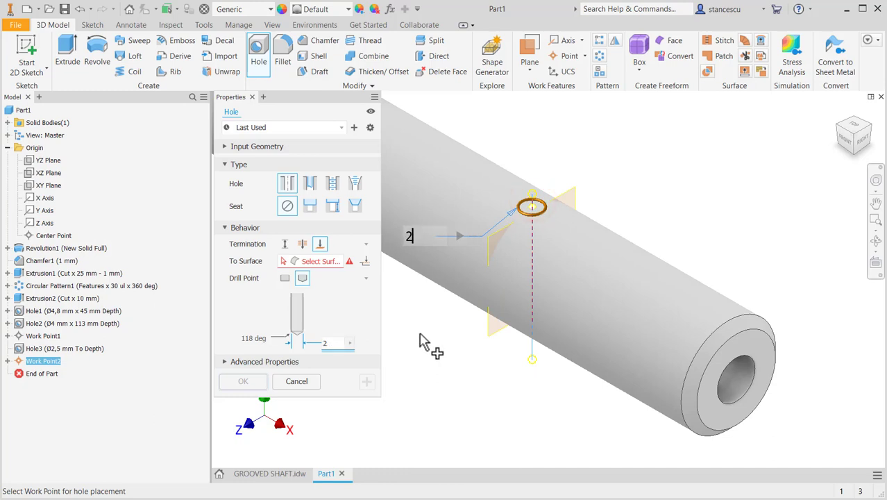
pyautogui.write('2')
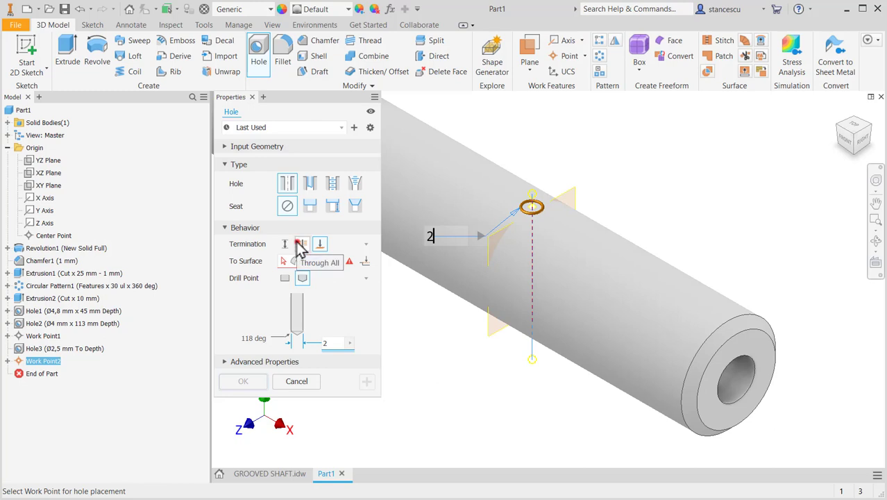
pyautogui.click(319, 243)
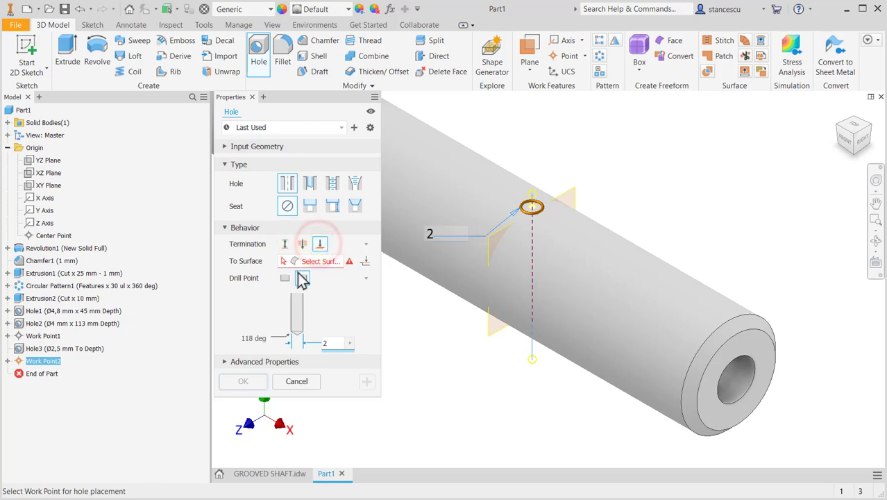
pyautogui.click(315, 268)
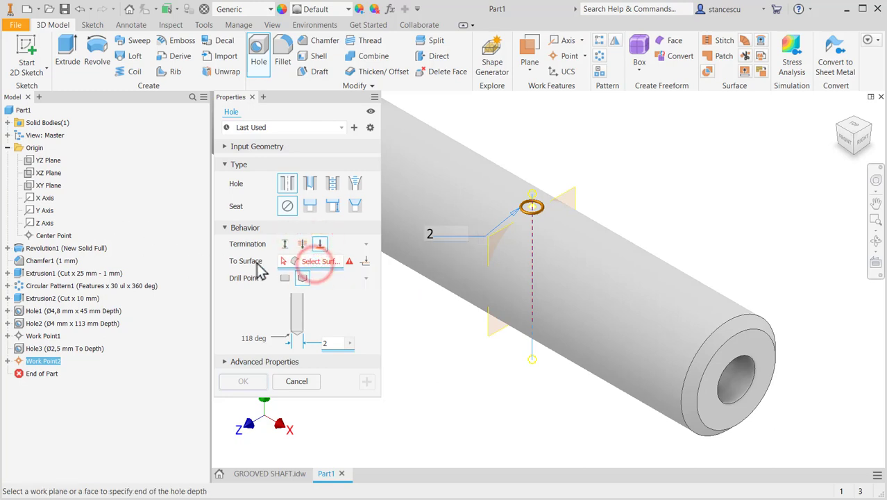
pyautogui.click(54, 175)
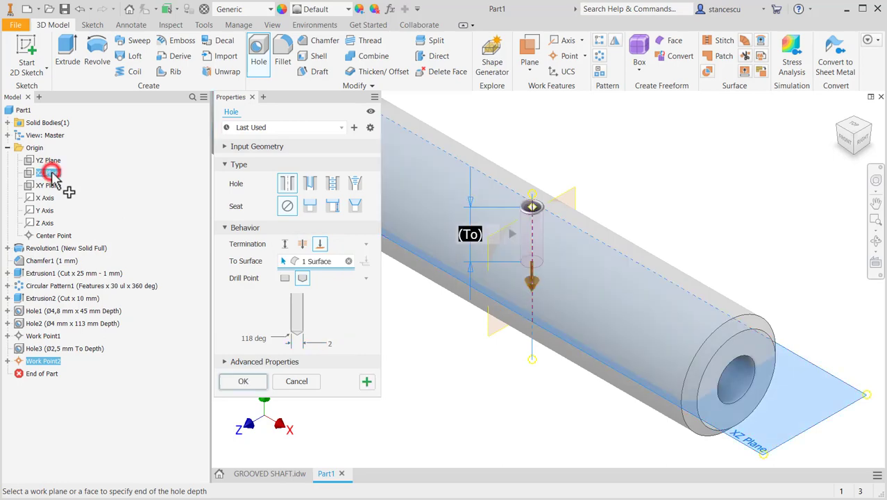
pyautogui.click(245, 382)
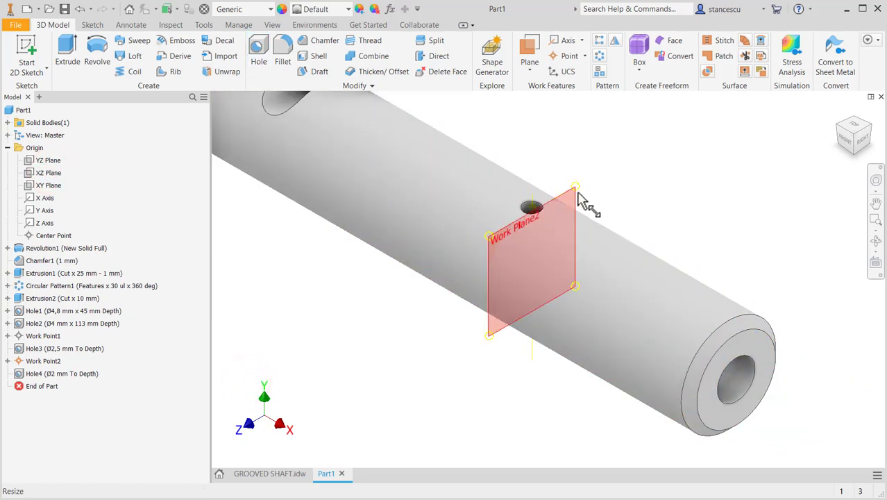
# Turn off visibility of Work Plane2, the hole axis and Work Point2, then view the whole shaft.
pyautogui.rightClick(581, 202)
pyautogui.click(603, 204)
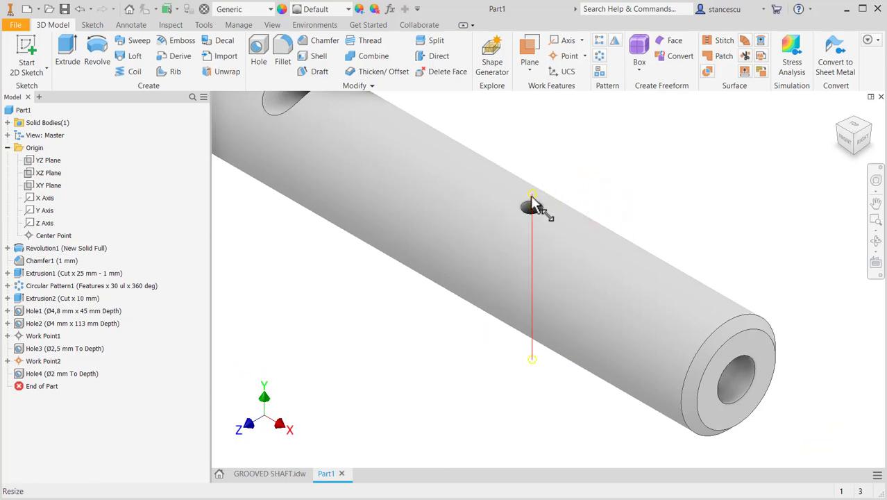
pyautogui.rightClick(531, 204)
pyautogui.click(568, 212)
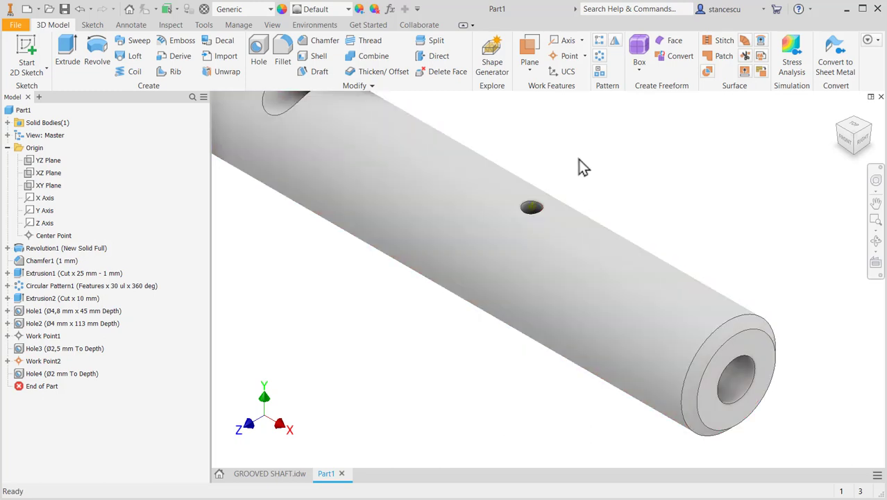
pyautogui.rightClick(531, 210)
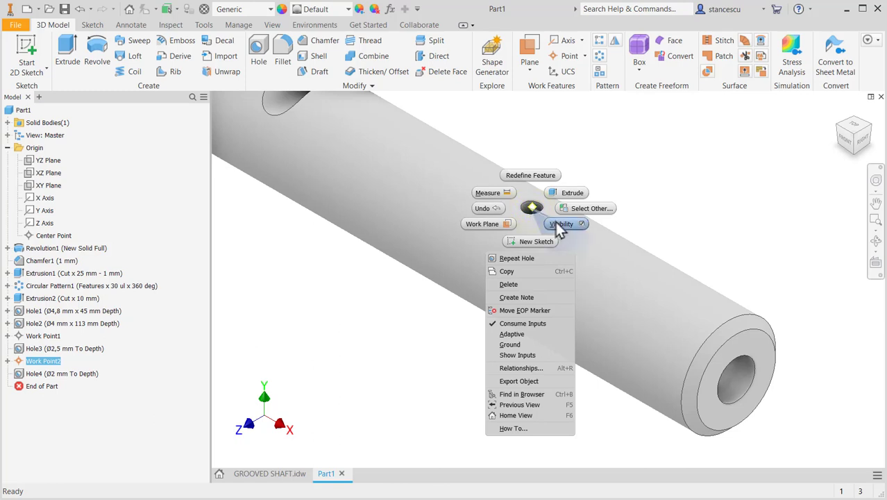
pyautogui.click(558, 224)
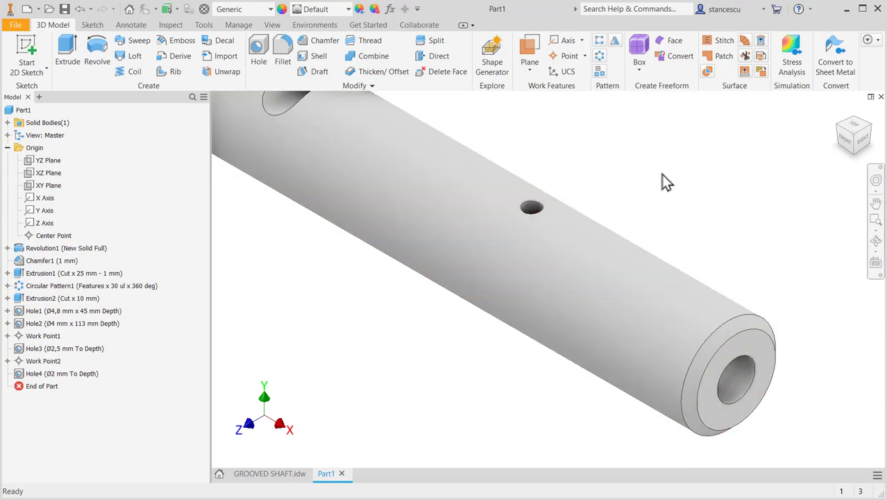
pyautogui.press('Home')
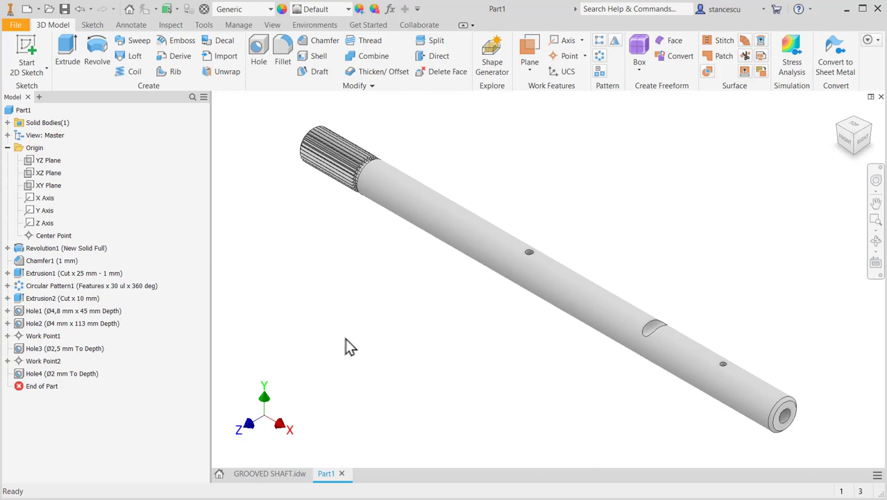
# Check the full GROOVED SHAFT drawing sheet against the model, then return to Part1.
pyautogui.click(284, 475)
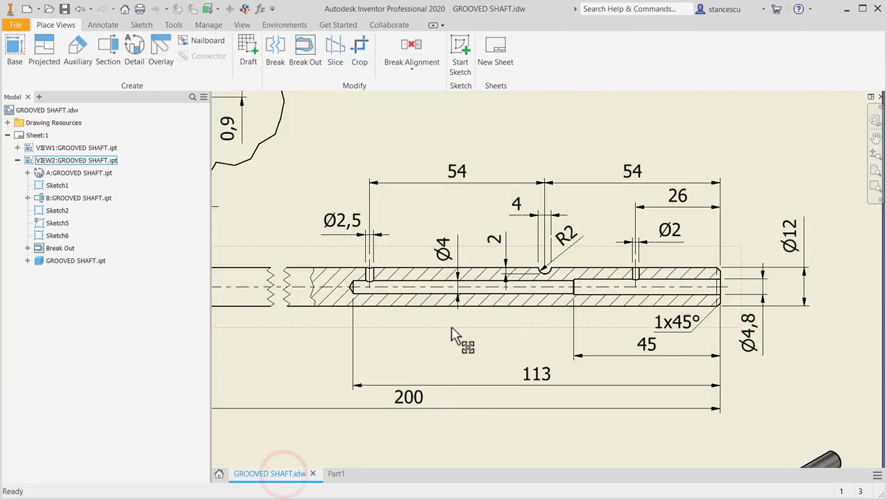
pyautogui.scroll(2, 424, 335)
pyautogui.moveTo(412, 340)
pyautogui.mouseDown(button='middle')
pyautogui.moveTo(550, 268)
pyautogui.moveTo(540, 302)
pyautogui.moveTo(552, 340)
pyautogui.moveTo(550, 300)
pyautogui.moveTo(562, 314)
pyautogui.moveTo(552, 315)
pyautogui.mouseUp(button='middle')
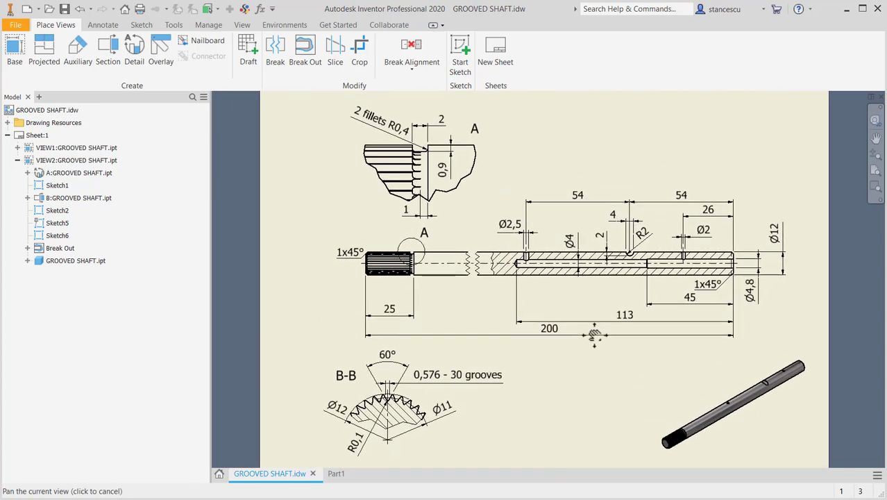
pyautogui.press('F6')
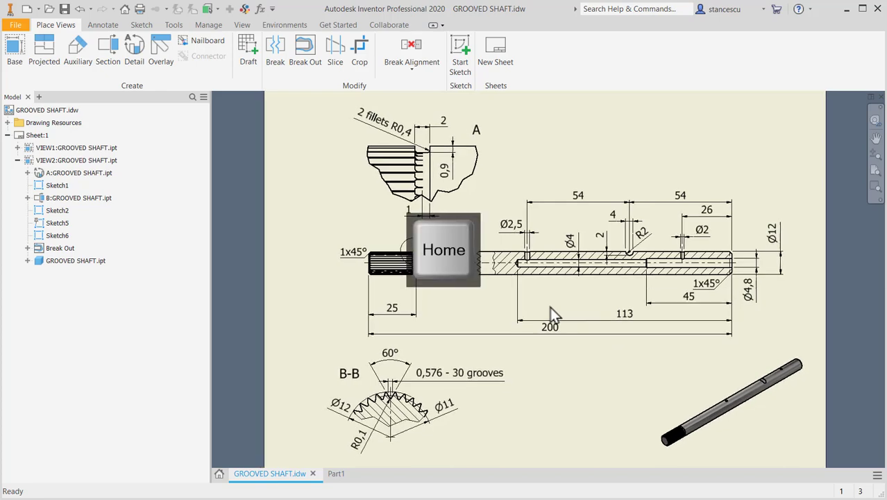
pyautogui.click(333, 473)
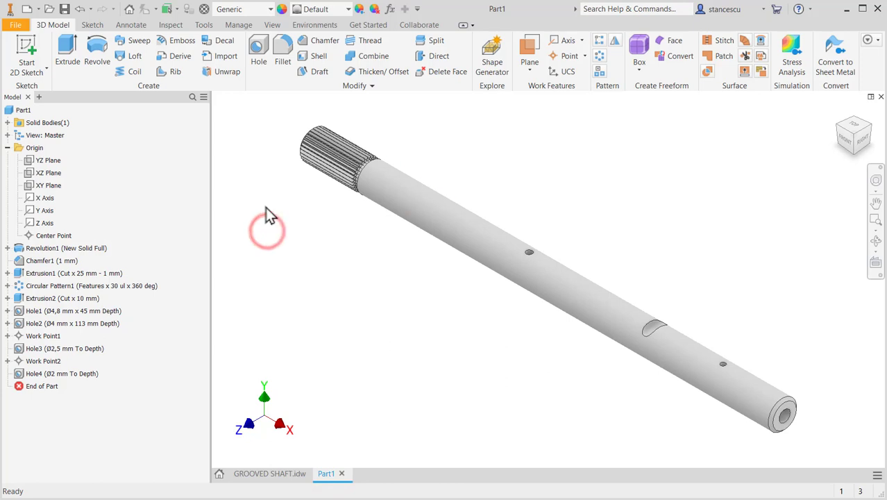
# Assign Steel, High Strength, Low Alloy to the shaft and inspect its polished steel finish.
pyautogui.click(263, 9)
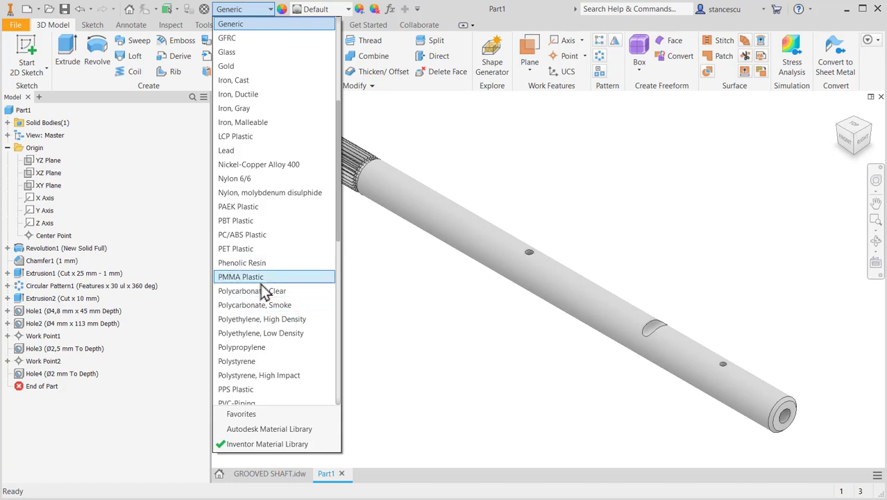
pyautogui.scroll(-2, 289, 276)
pyautogui.scroll(-6, 290, 278)
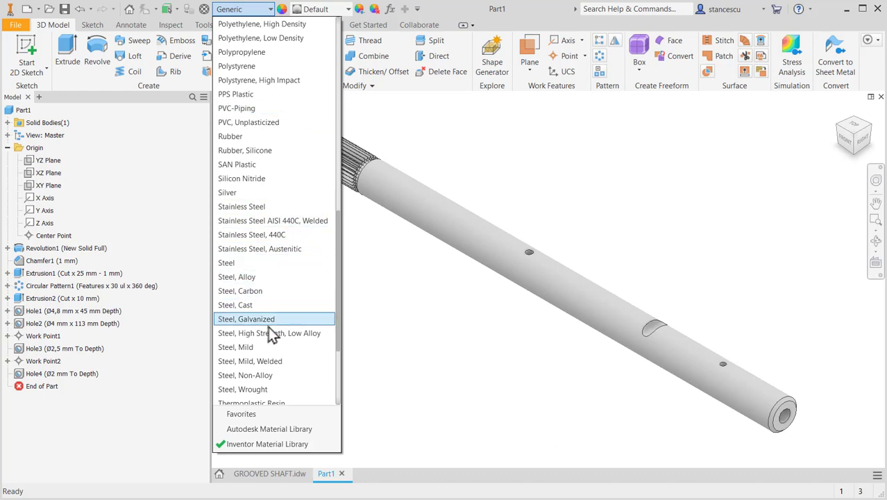
pyautogui.scroll(-1, 266, 382)
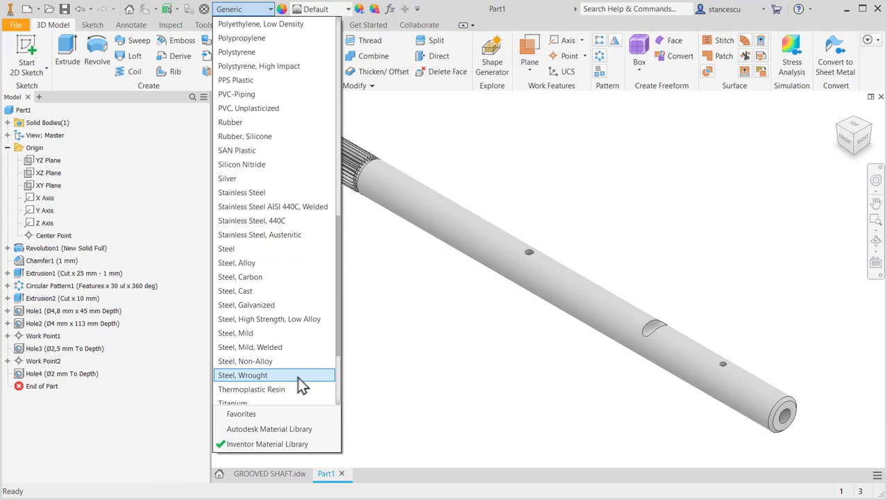
pyautogui.click(272, 322)
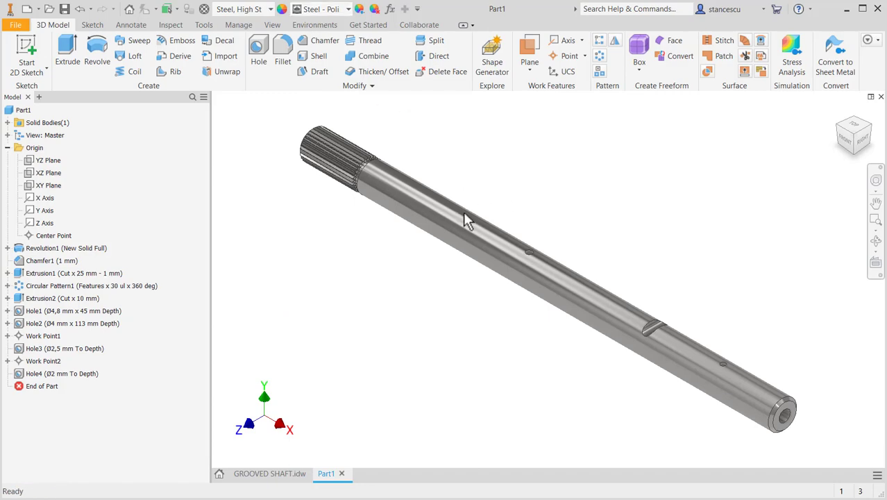
pyautogui.moveTo(334, 248)
pyautogui.keyDown('shift'); pyautogui.mouseDown(button='middle')
pyautogui.moveTo(404, 321)
pyautogui.moveTo(378, 281)
pyautogui.moveTo(294, 227)
pyautogui.moveTo(287, 236)
pyautogui.moveTo(318, 245)
pyautogui.moveTo(321, 261)
pyautogui.moveTo(321, 246)
pyautogui.moveTo(327, 248)
pyautogui.mouseUp(button='middle'); pyautogui.keyUp('shift')
pyautogui.press('F6')
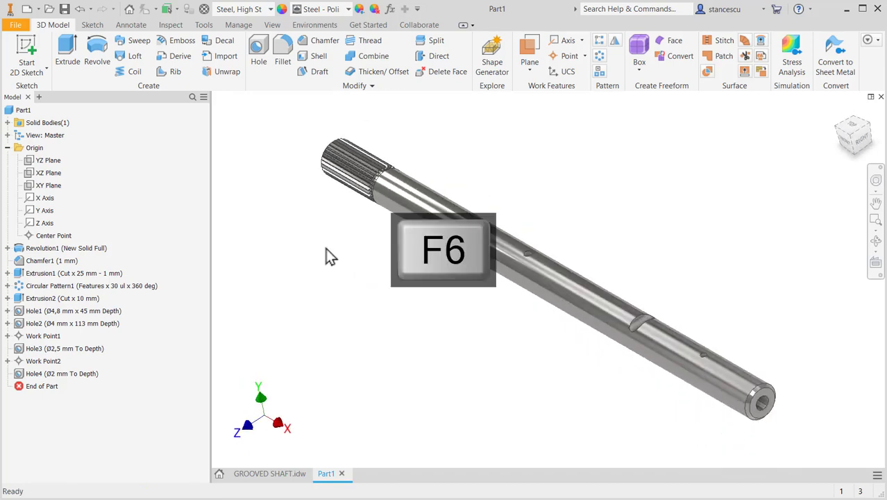
pyautogui.rightClick(8, 112)
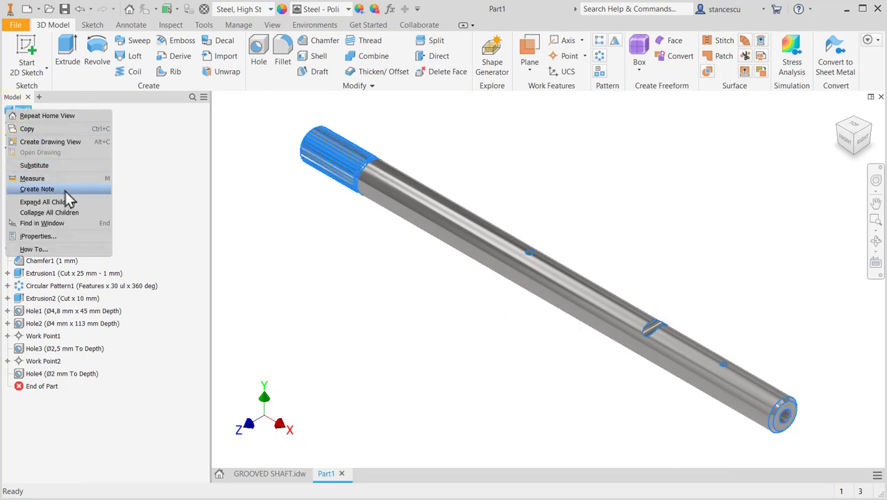
pyautogui.click(56, 237)
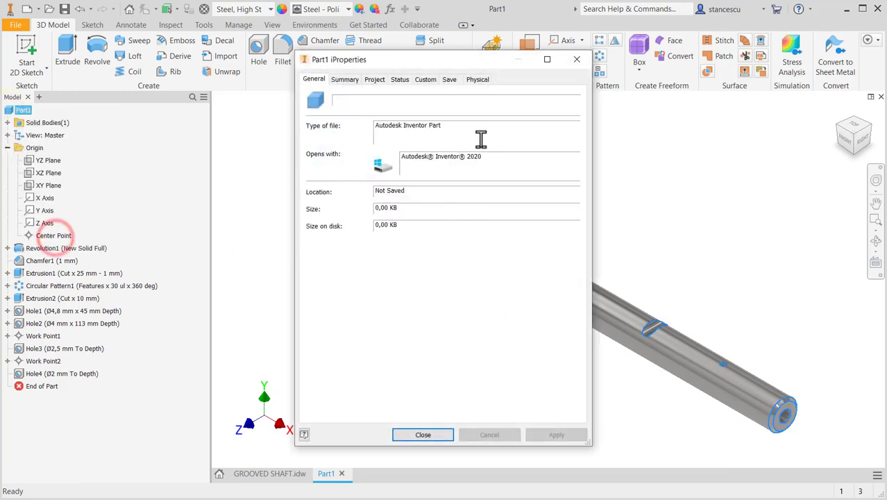
pyautogui.click(479, 80)
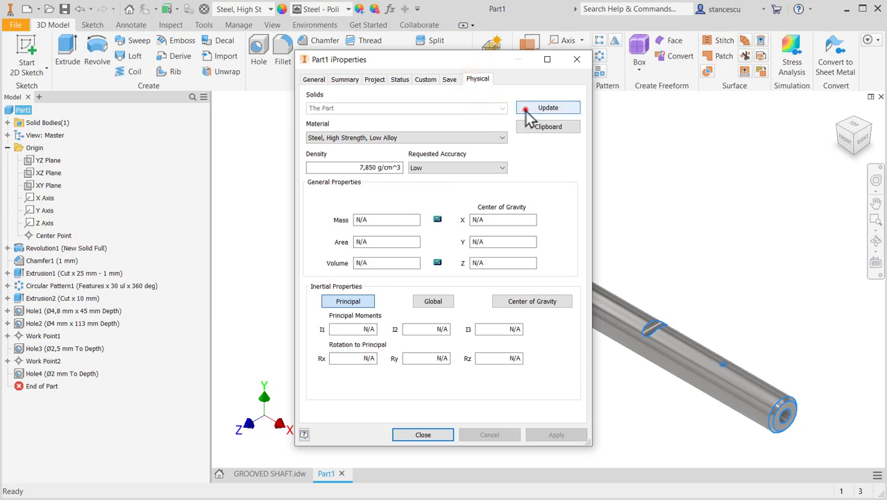
pyautogui.click(542, 108)
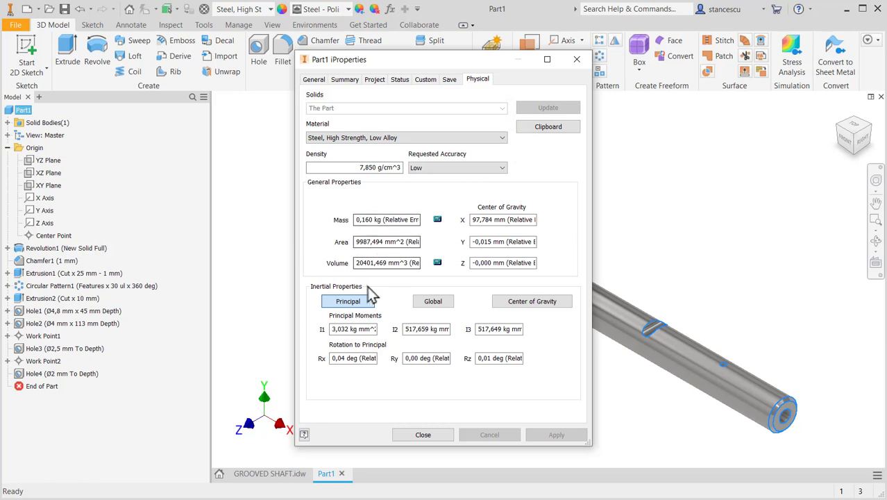
pyautogui.click(422, 435)
pyautogui.click(406, 336)
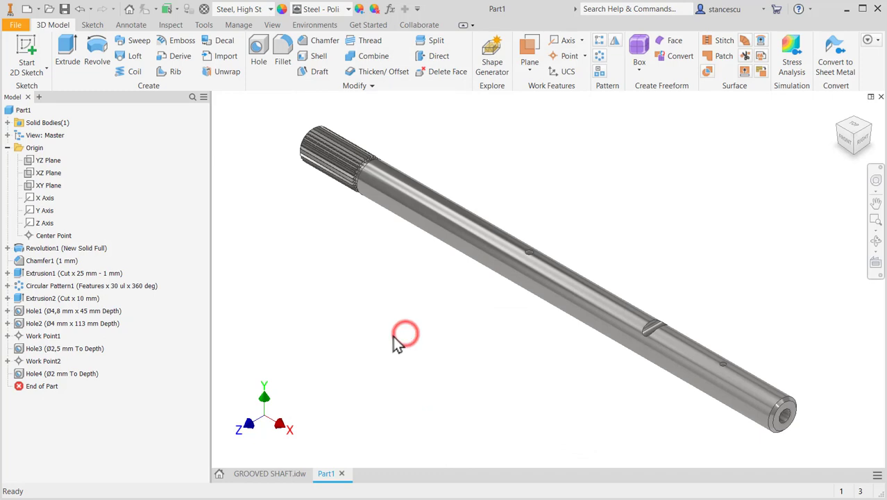